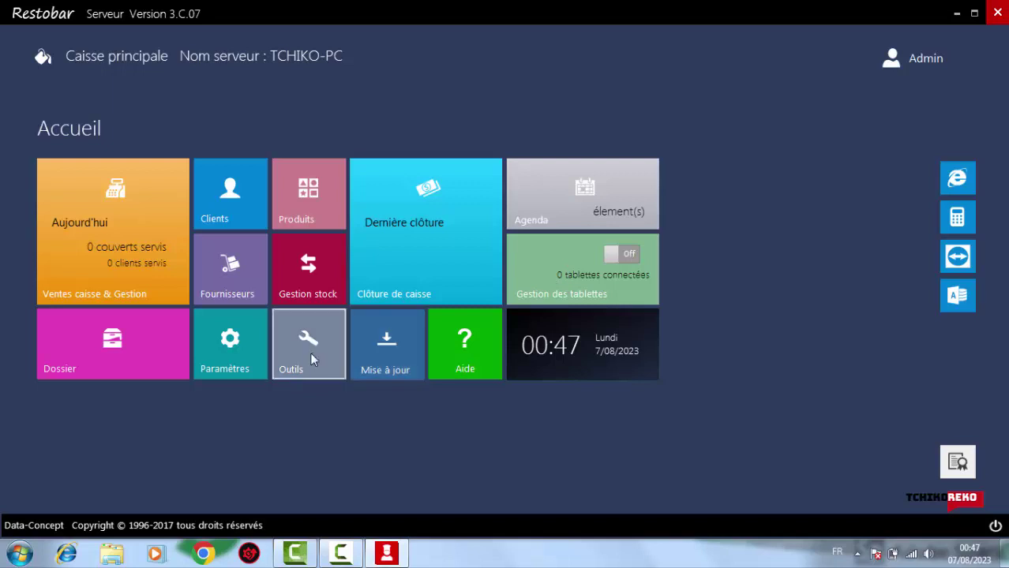
Open the Aujourd'hui sales screen, showing the ENTREES dishes beside an empty Vente directe ticket
click(83, 226)
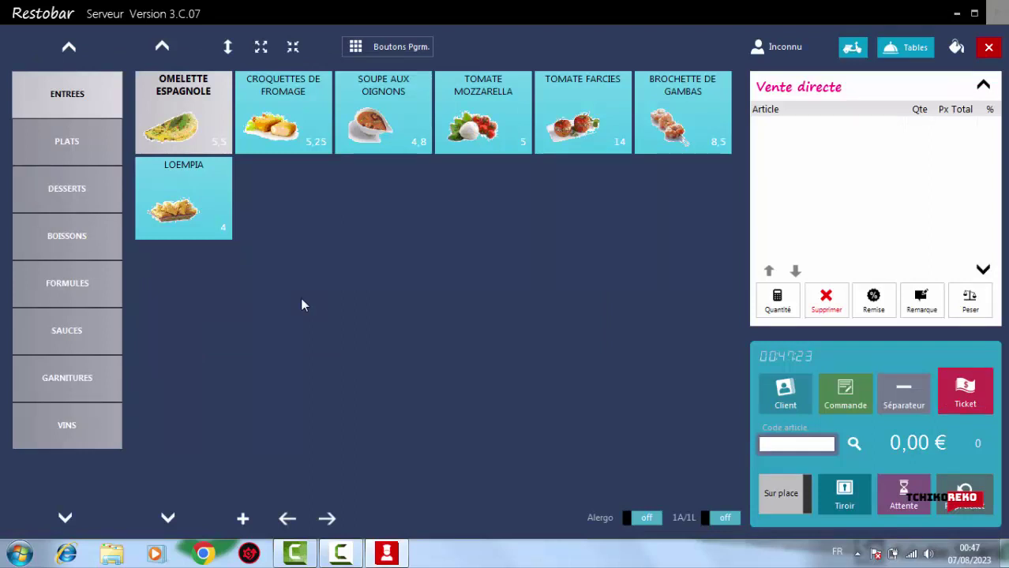
Show the PLATS dishes, shrink the tiles twice, and toggle Boutons Pgrm. then back to Catégories
click(74, 152)
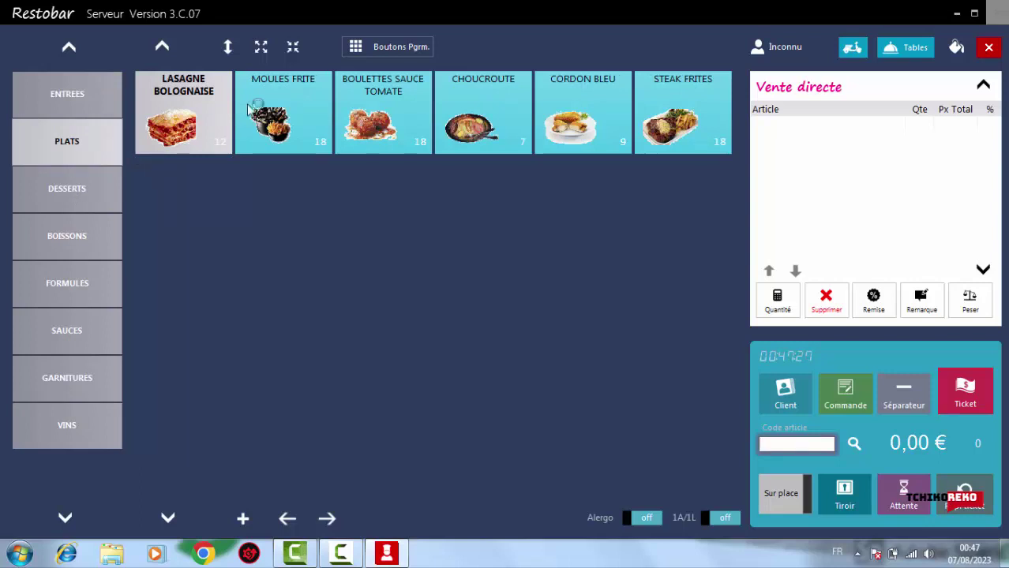
click(227, 50)
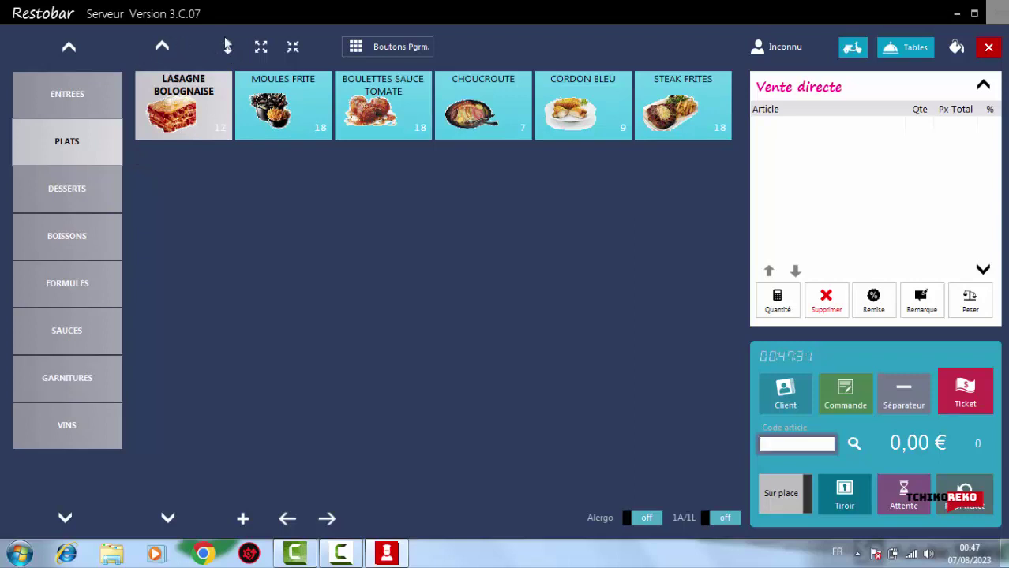
click(229, 47)
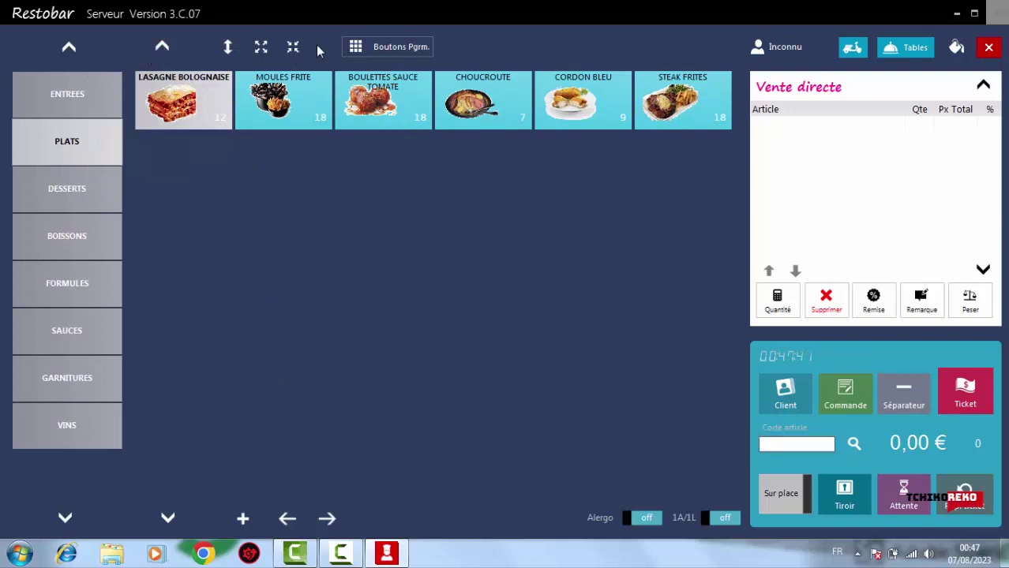
click(378, 48)
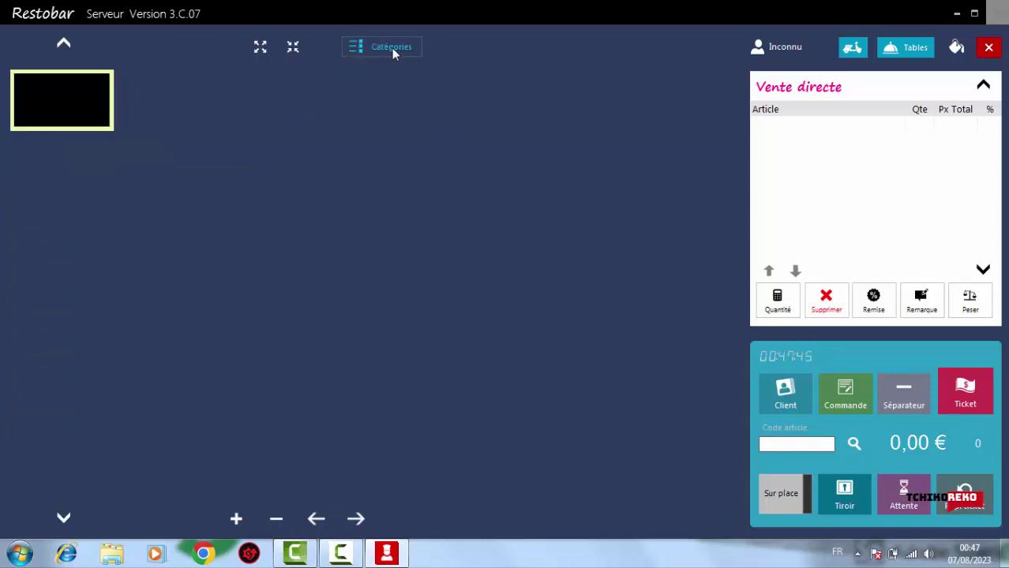
click(393, 48)
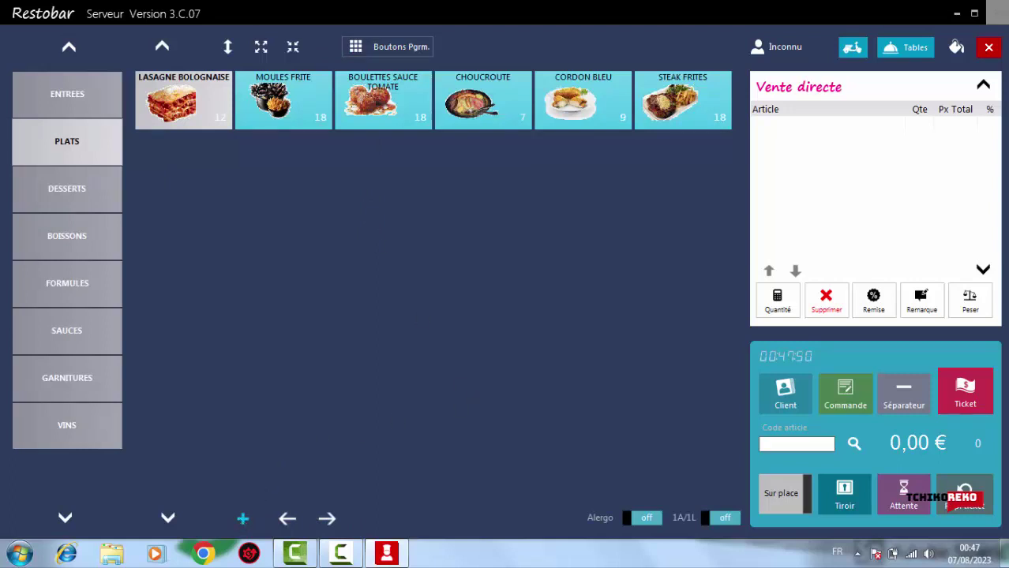
click(243, 518)
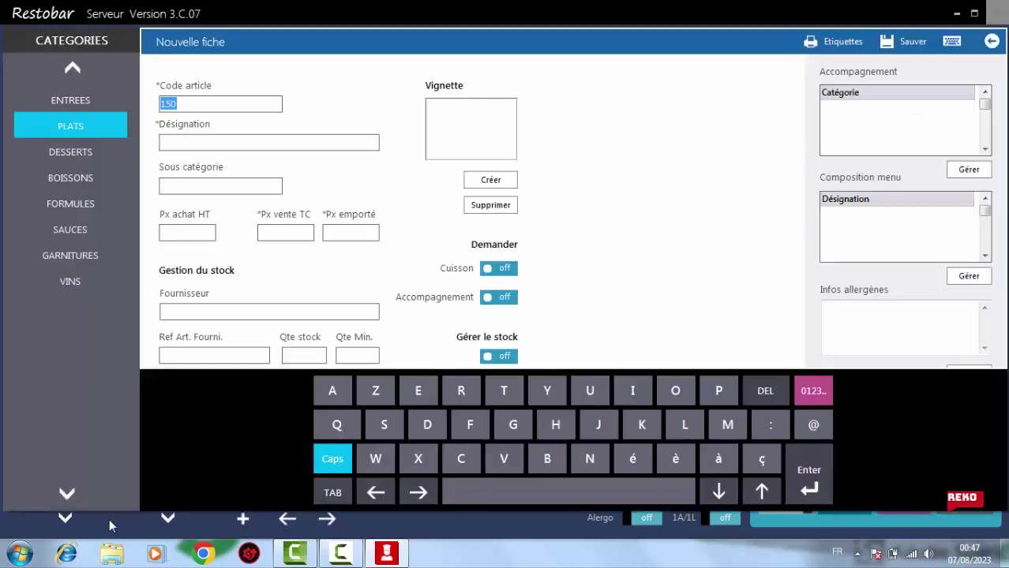
click(991, 44)
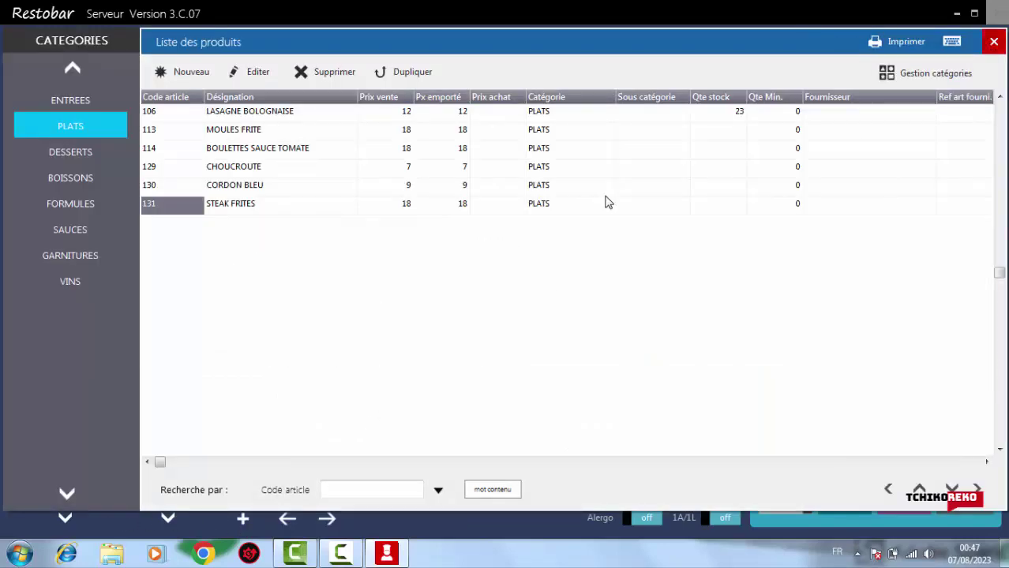
click(995, 41)
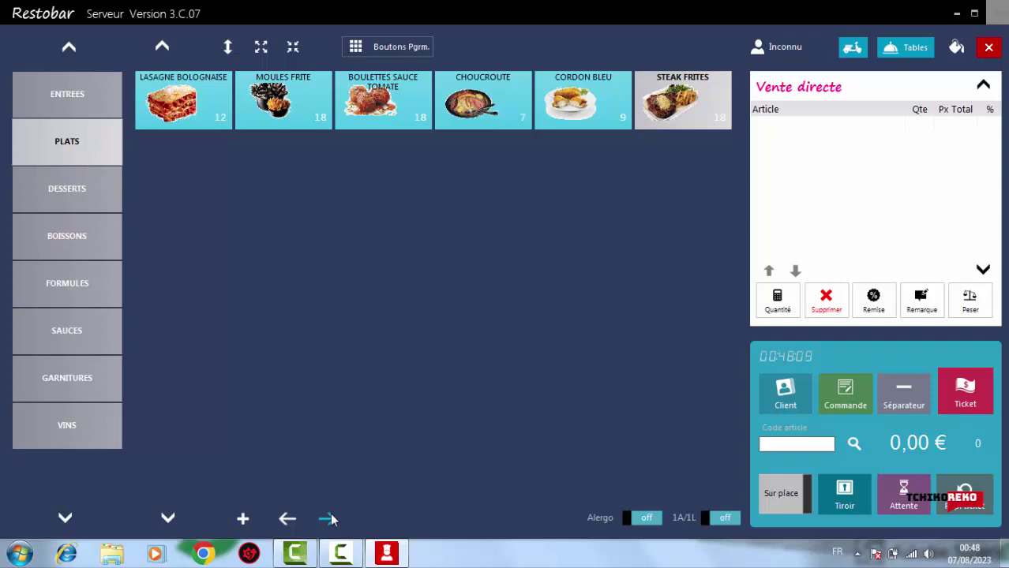
Move the STEAK FRITES tile five slots left so it becomes the first PLATS dish
click(286, 519)
click(286, 519)
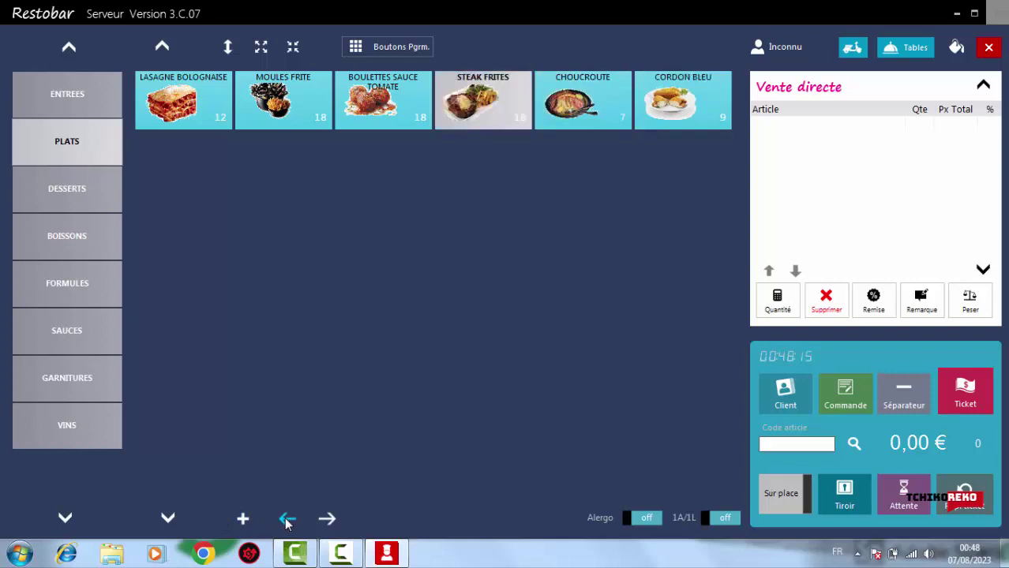
click(286, 519)
click(287, 519)
click(286, 519)
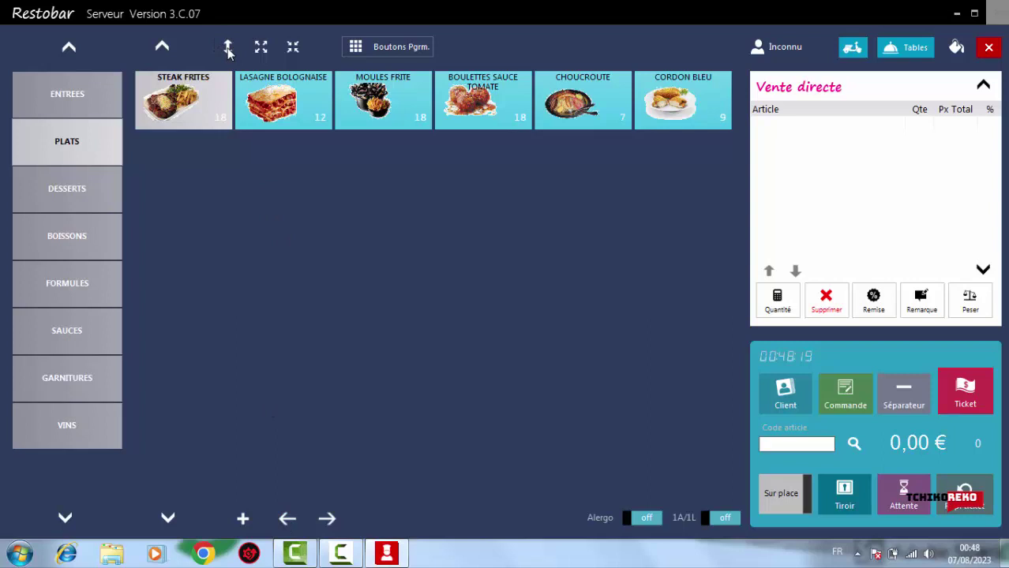
Browse the ENTREES, PLATS, DESSERTS, BOISSONS, FORMULES, SAUCES and GARNITURES categories
click(66, 95)
click(68, 154)
click(70, 190)
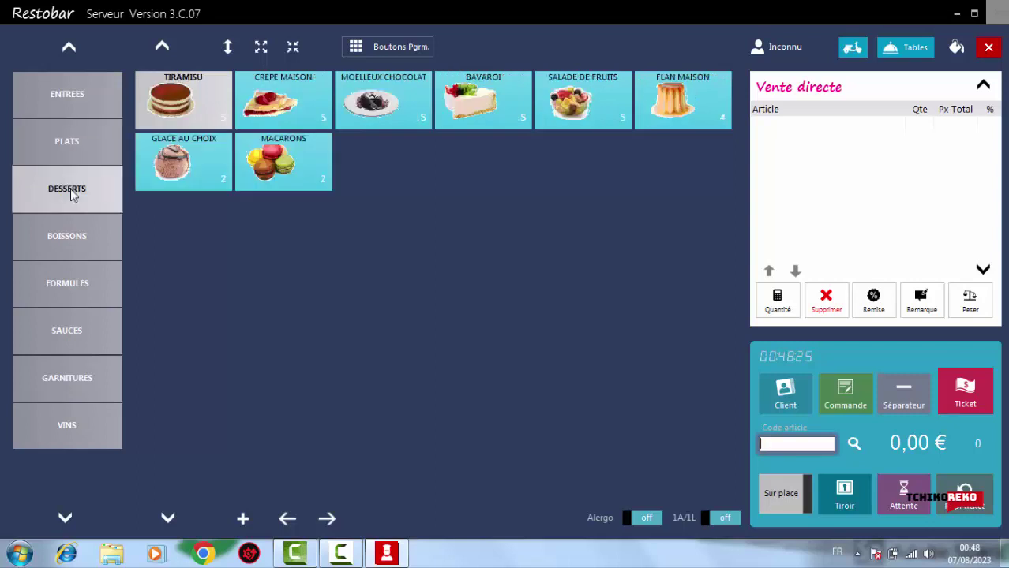
click(70, 230)
click(73, 285)
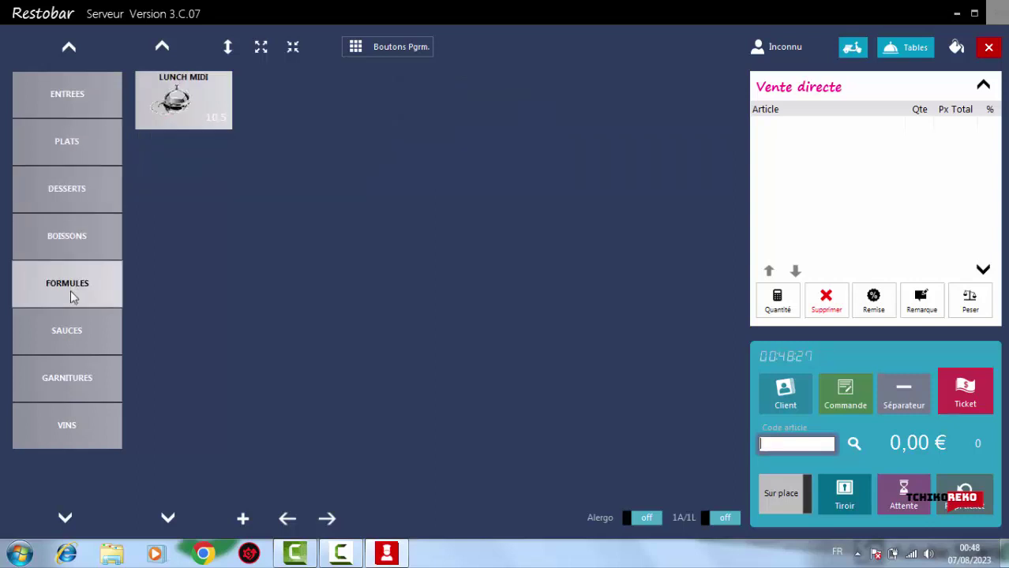
click(75, 342)
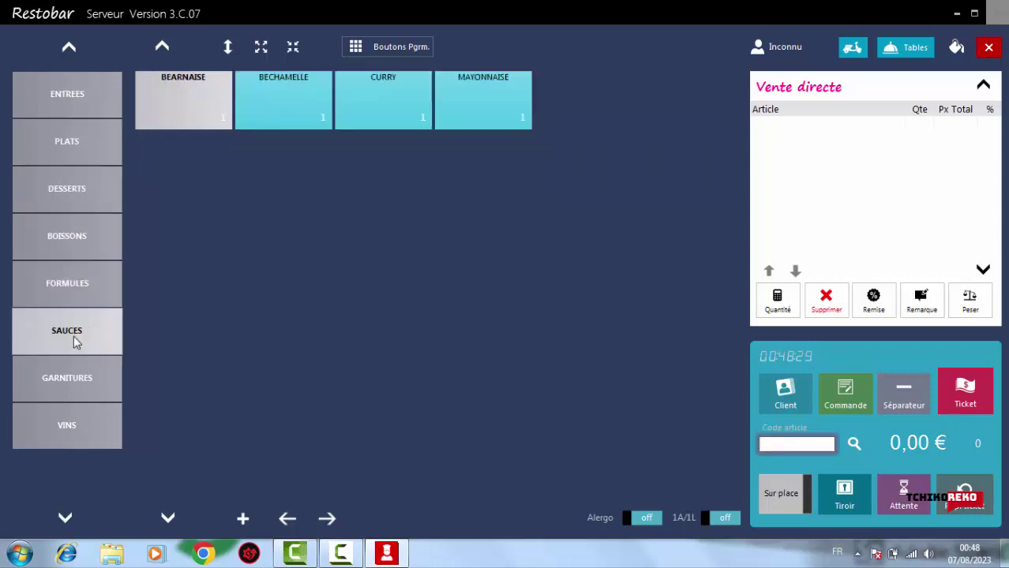
click(81, 368)
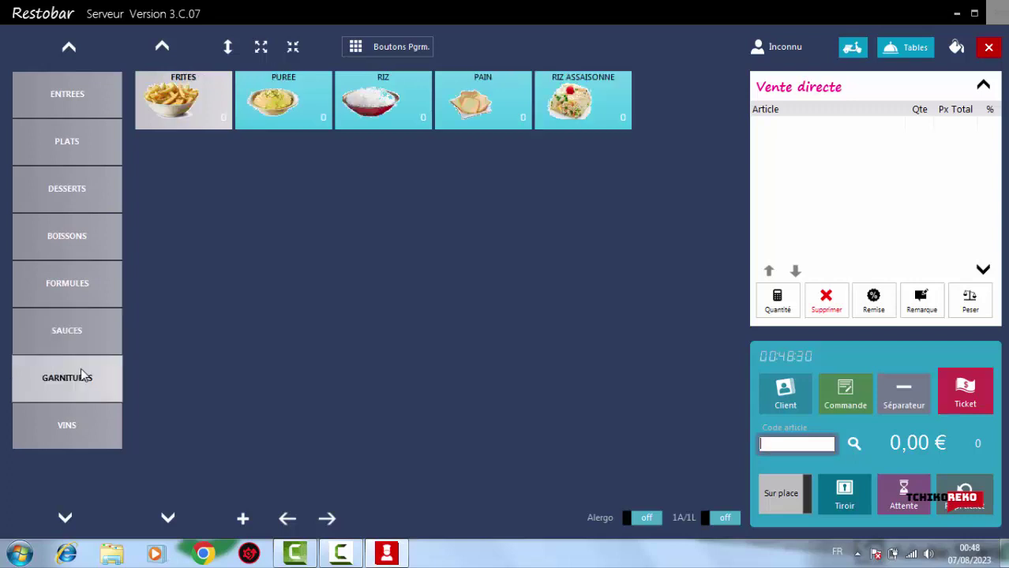
Open VINS and browse each wine region from LOIRE to CHAMPAGNE, ending on BORDEAUX
click(78, 426)
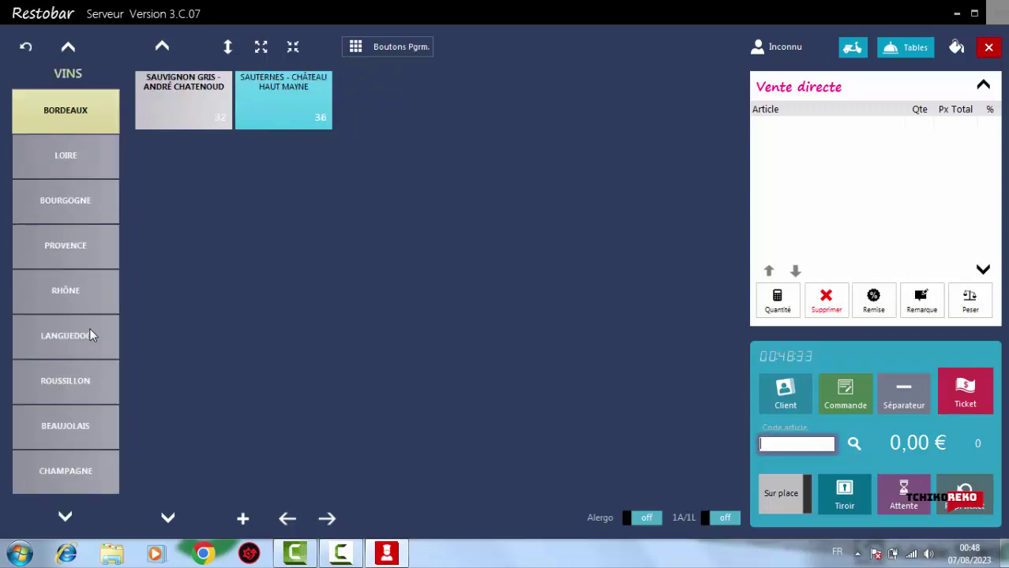
click(64, 170)
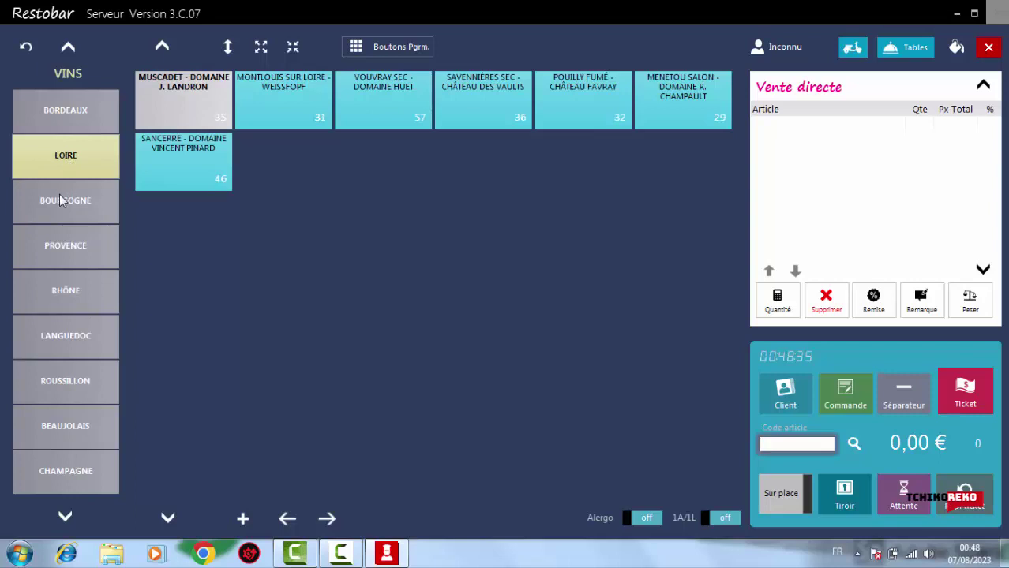
click(62, 202)
click(55, 237)
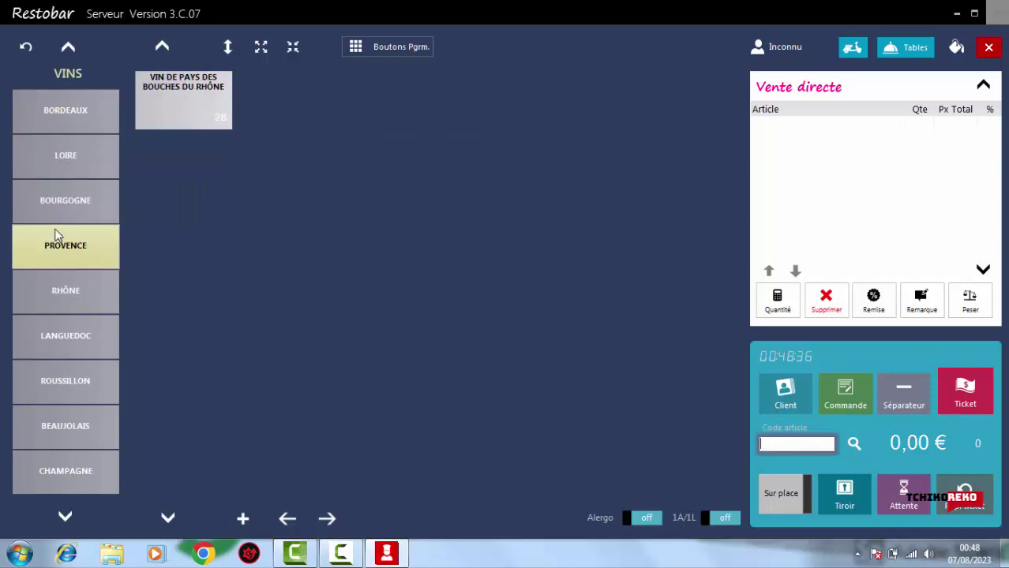
click(52, 284)
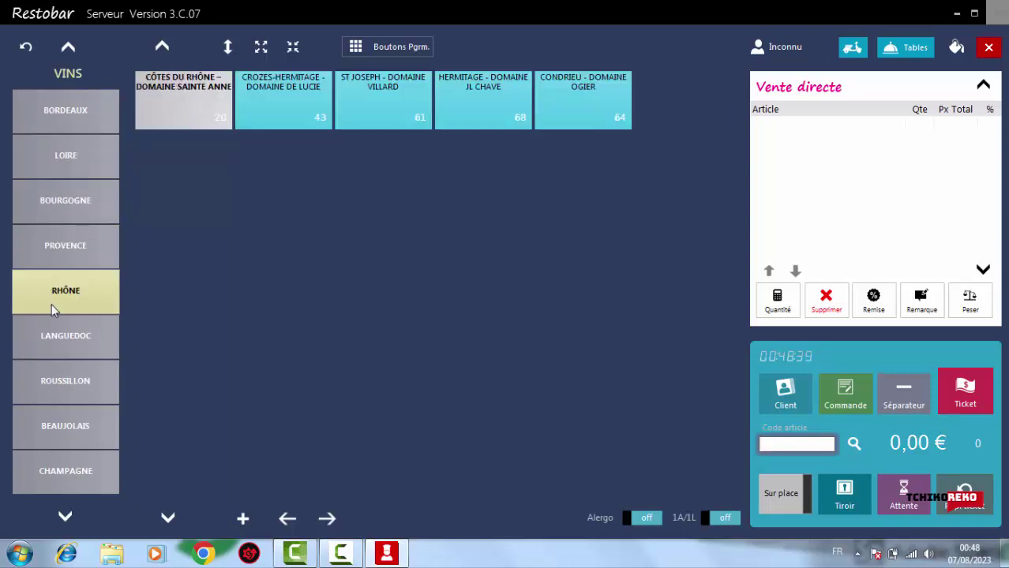
click(48, 334)
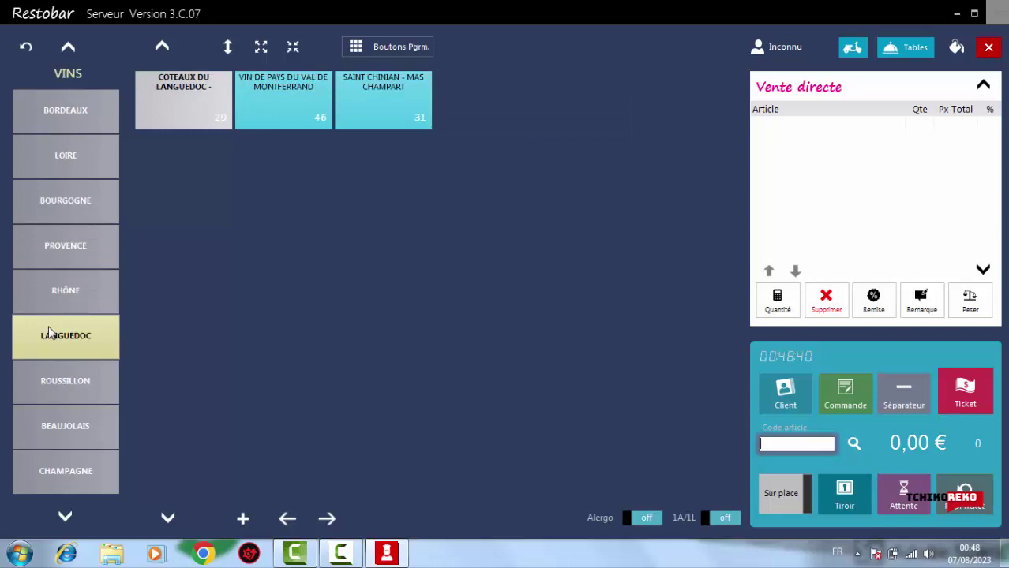
click(53, 379)
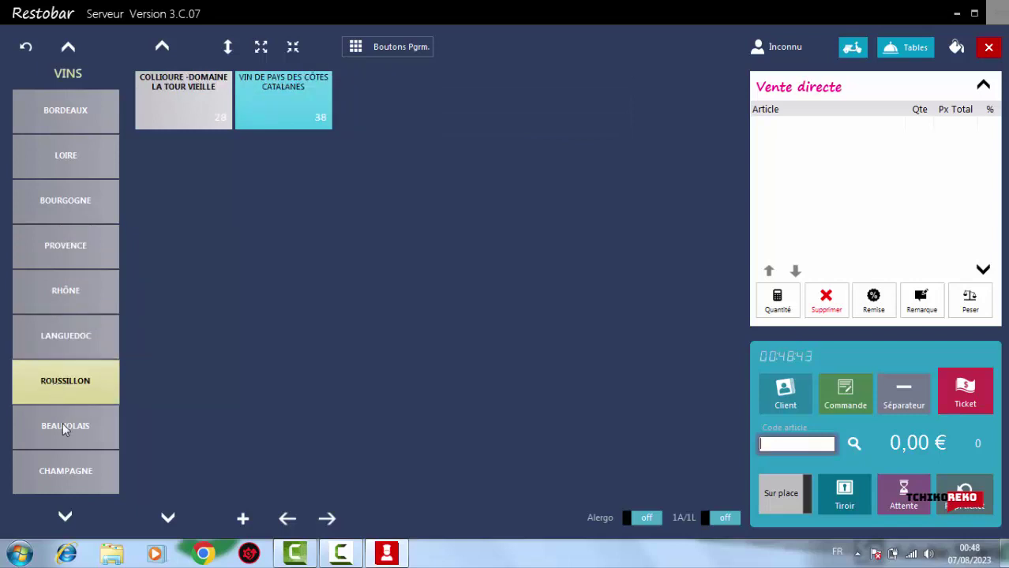
click(62, 420)
click(63, 474)
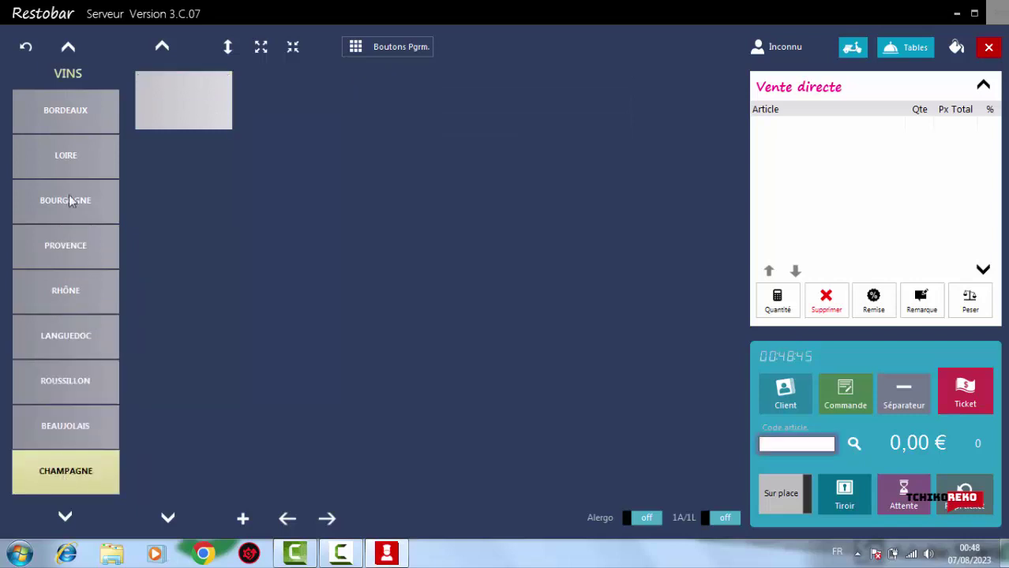
click(68, 49)
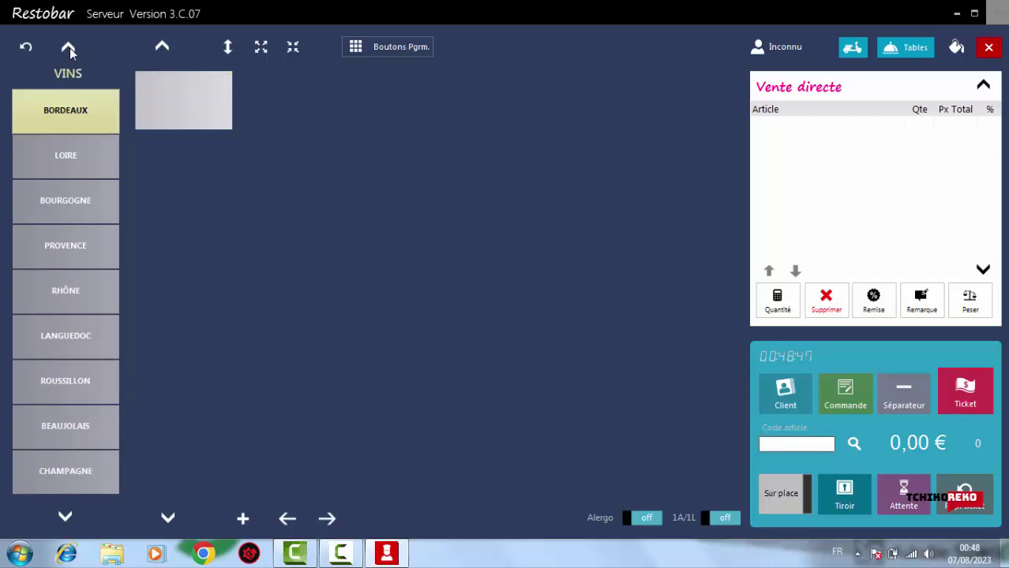
click(162, 47)
Go back from the VINS list to the top-level categories and show ENTREES
click(29, 47)
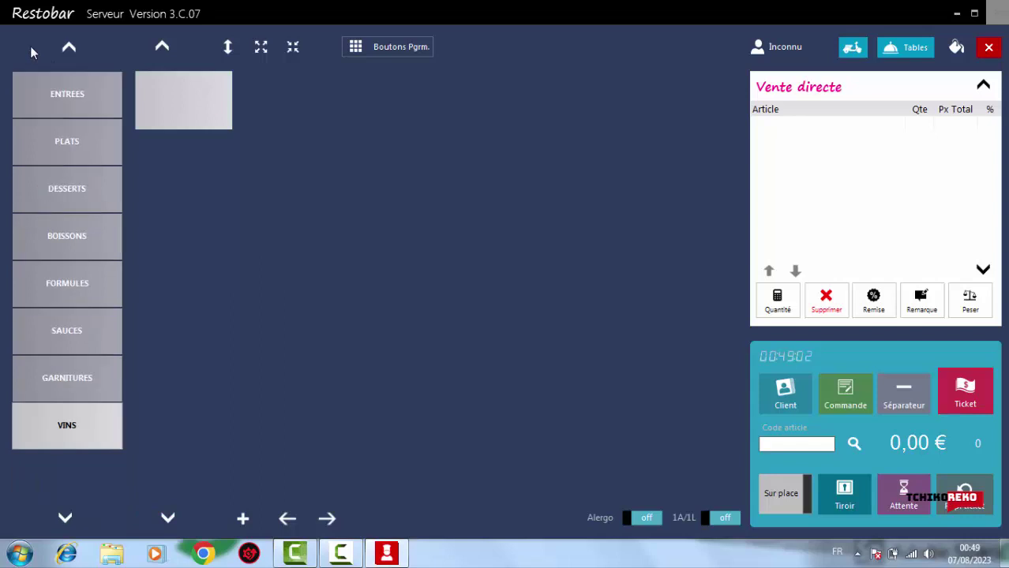
click(74, 47)
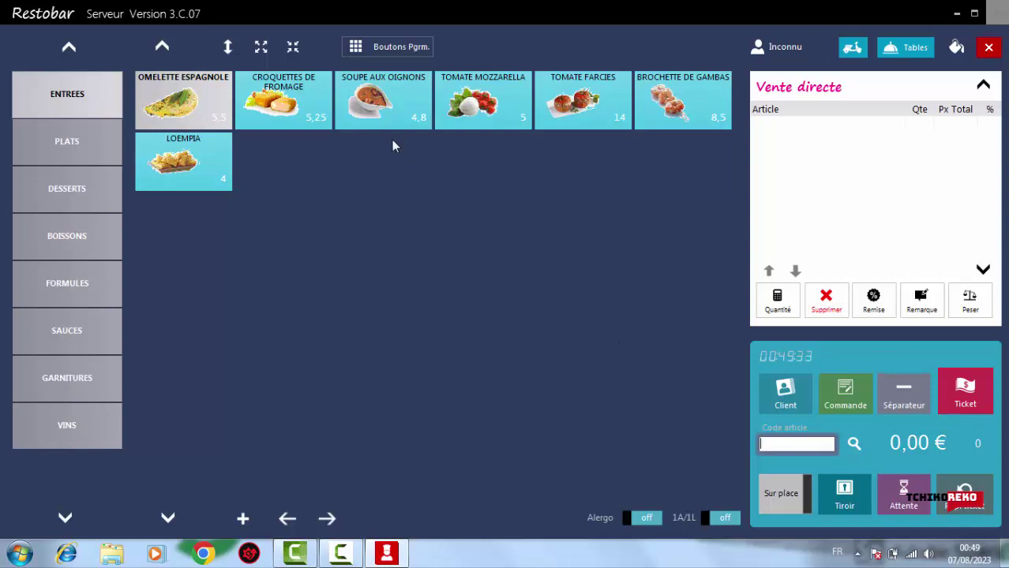
Enlarge the product tiles to three per row, then make them slightly smaller
click(263, 49)
click(265, 50)
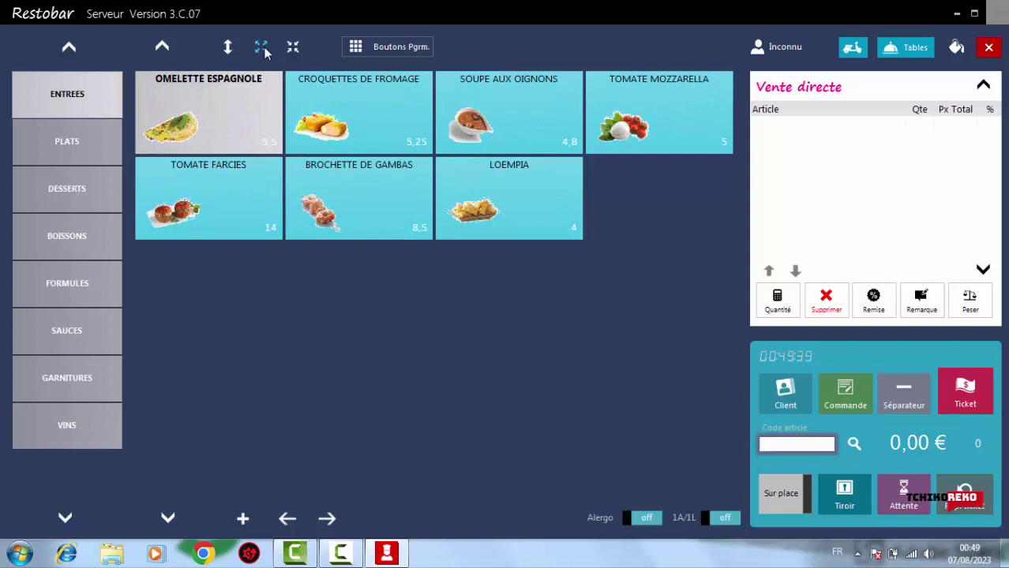
click(265, 51)
click(294, 48)
Browse the PLATS, DESSERTS, BOISSONS, FORMULES, SAUCES and GARNITURES categories
click(62, 151)
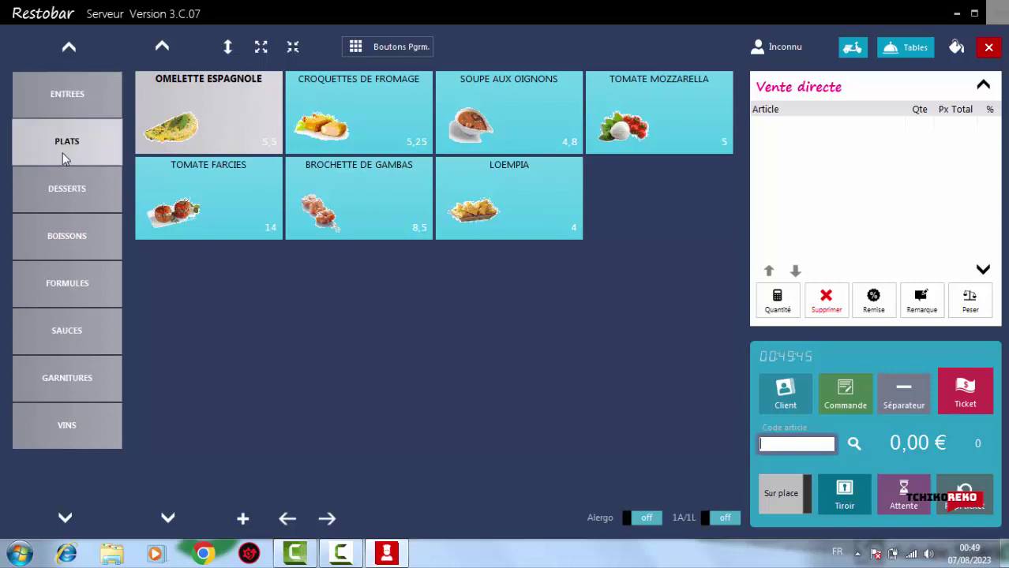
click(66, 190)
click(81, 239)
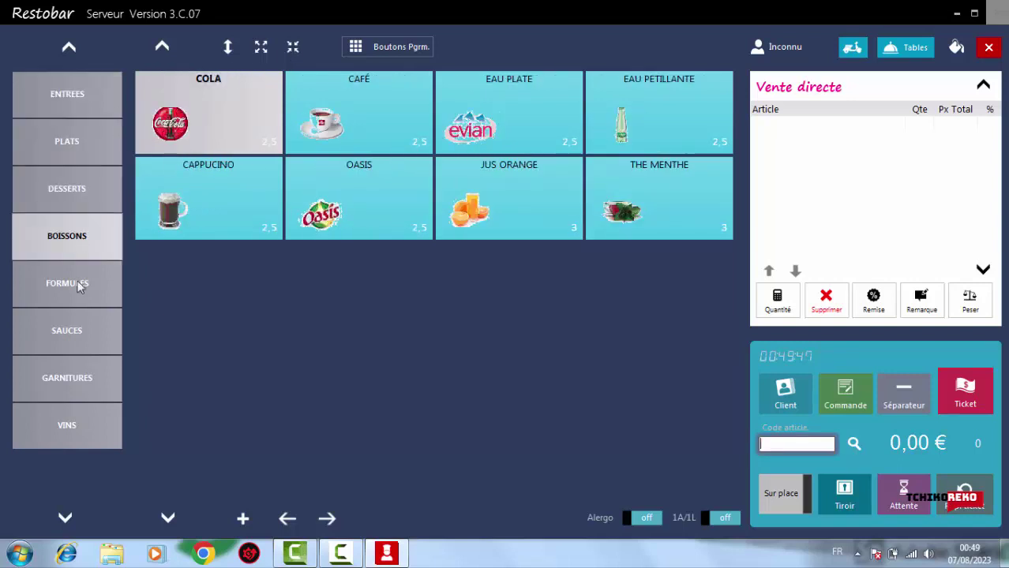
click(80, 288)
click(85, 345)
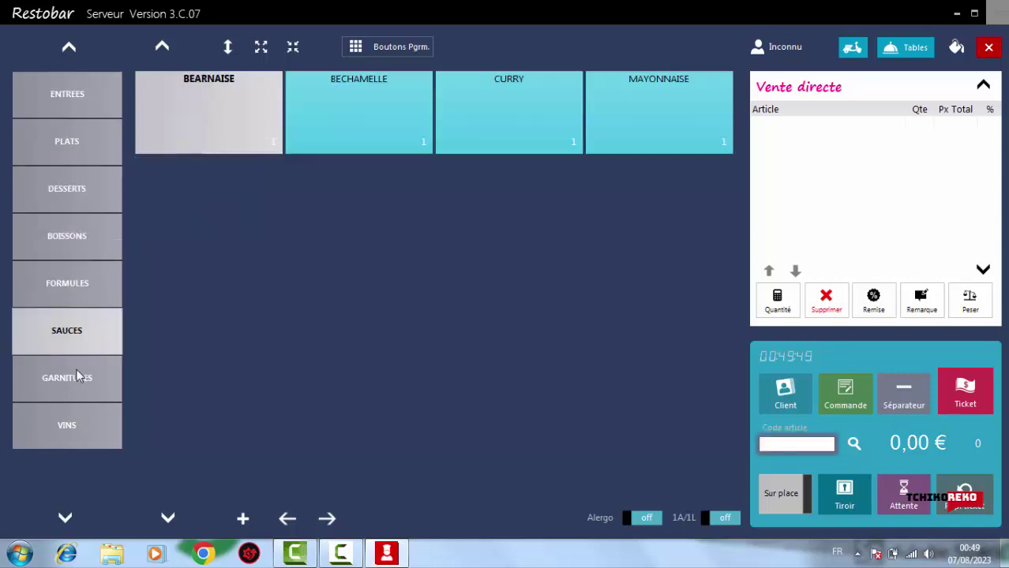
click(77, 376)
Browse the VINS regions Loire through Champagne and Bordeaux, then return to the main categories
click(71, 420)
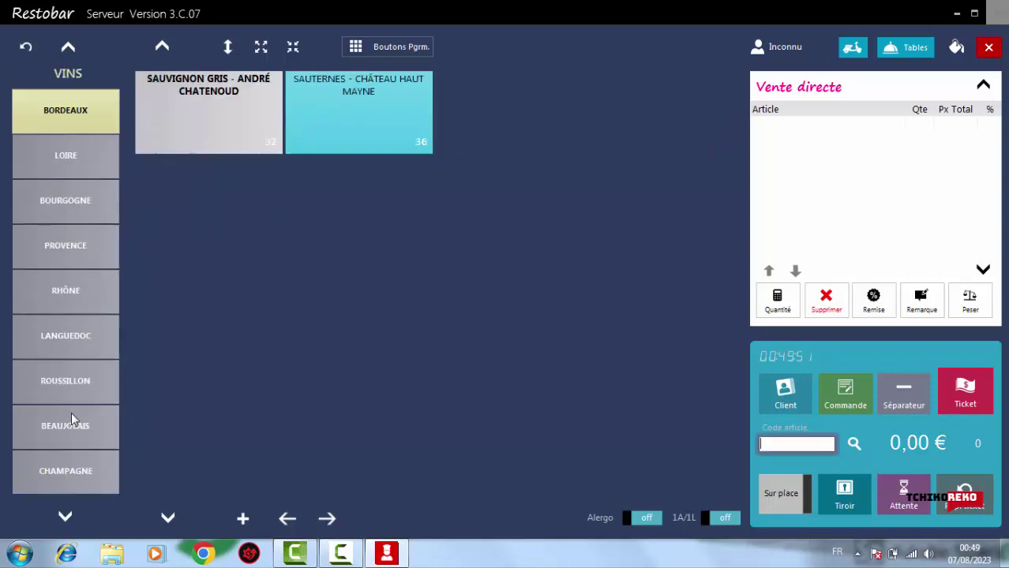
click(58, 158)
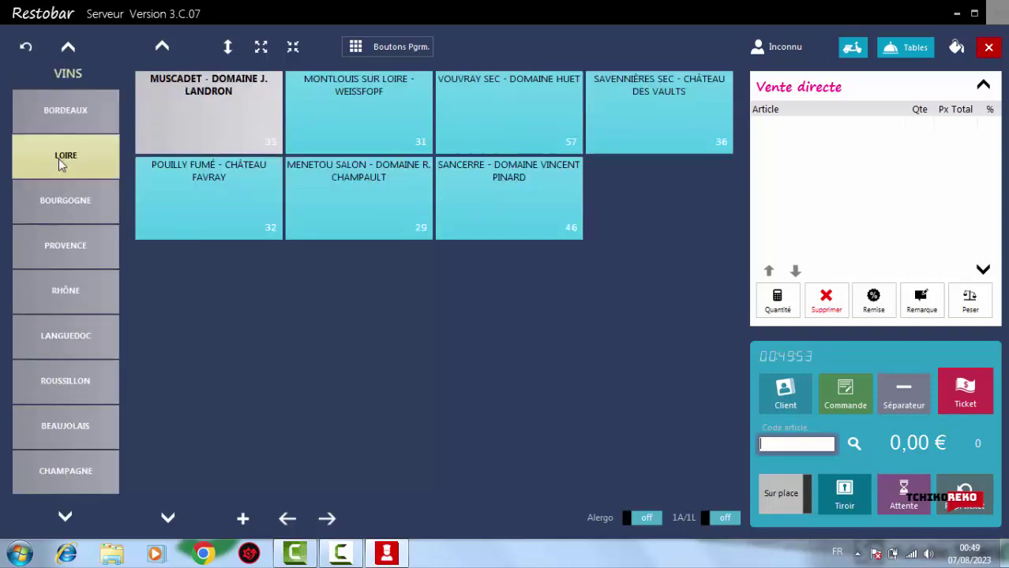
click(57, 197)
click(57, 245)
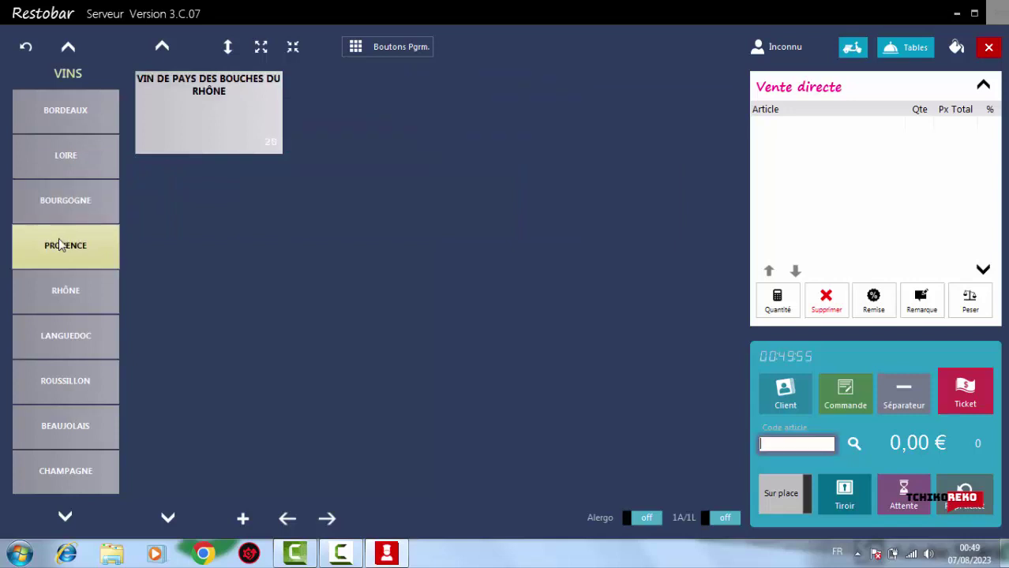
click(65, 300)
click(60, 362)
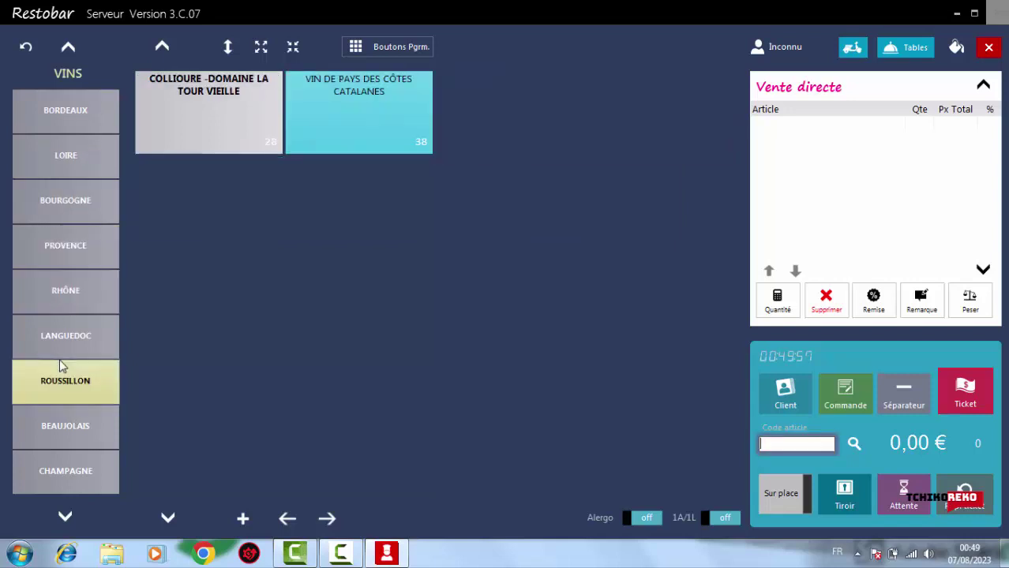
click(77, 438)
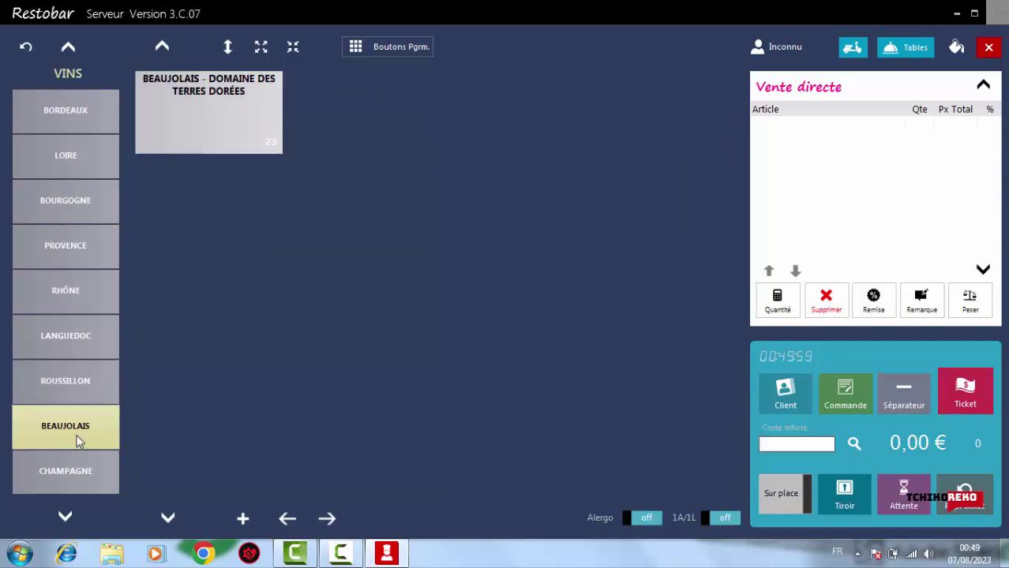
click(76, 455)
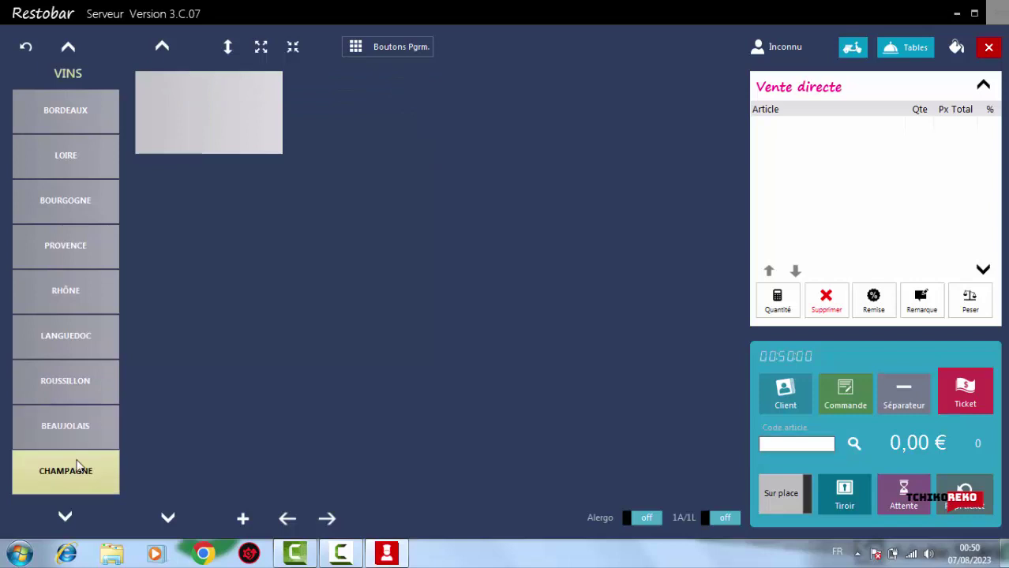
click(63, 118)
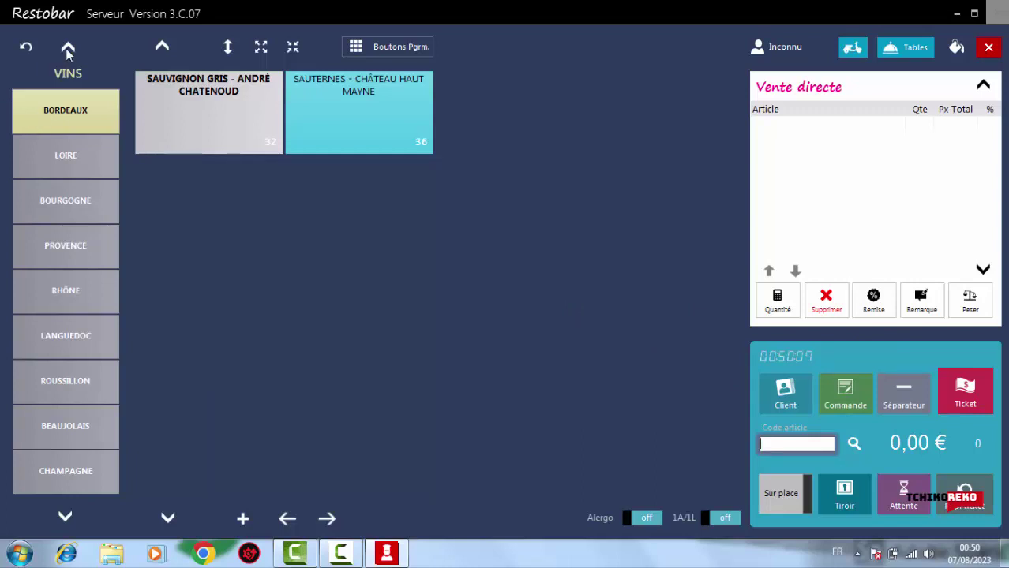
click(23, 48)
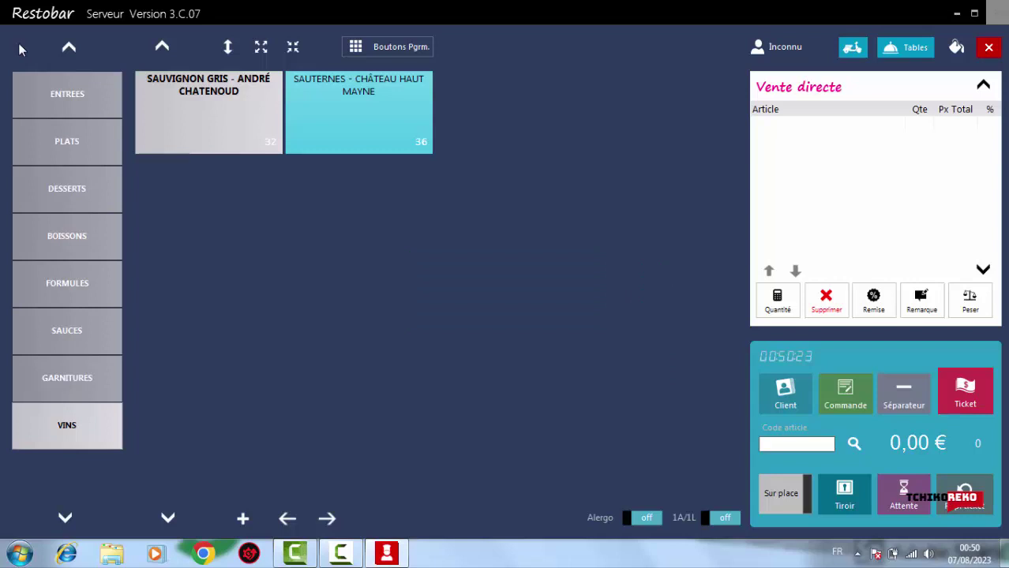
click(71, 49)
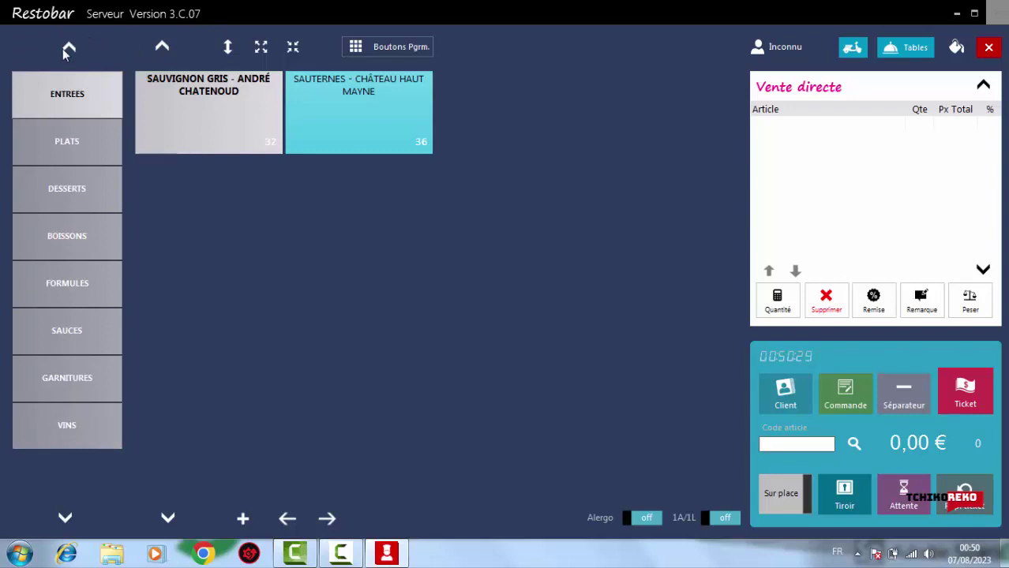
Add 5 Omelette Espagnole (27,50) and one Moules Frite from PLATS to the order
click(71, 94)
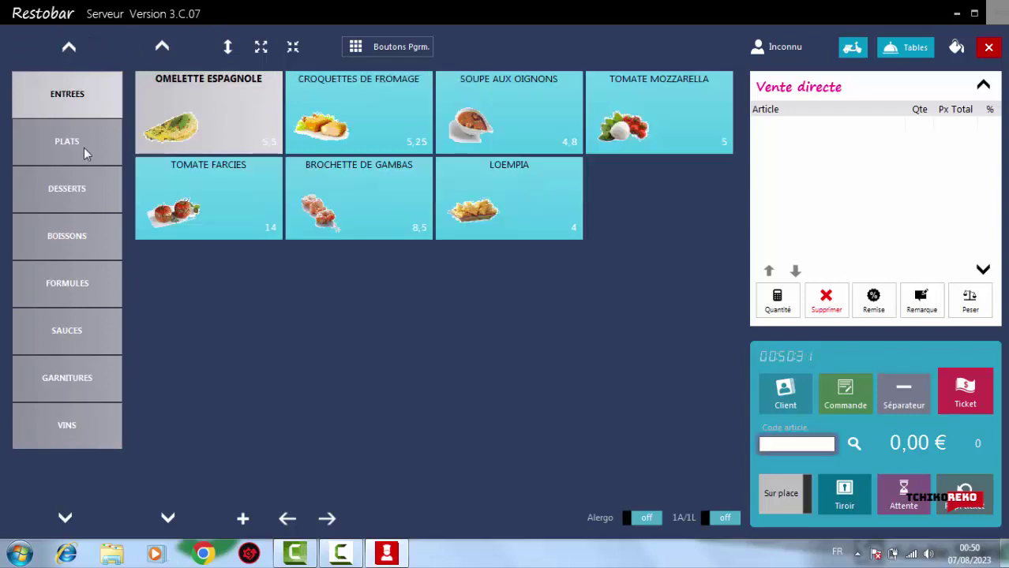
click(161, 115)
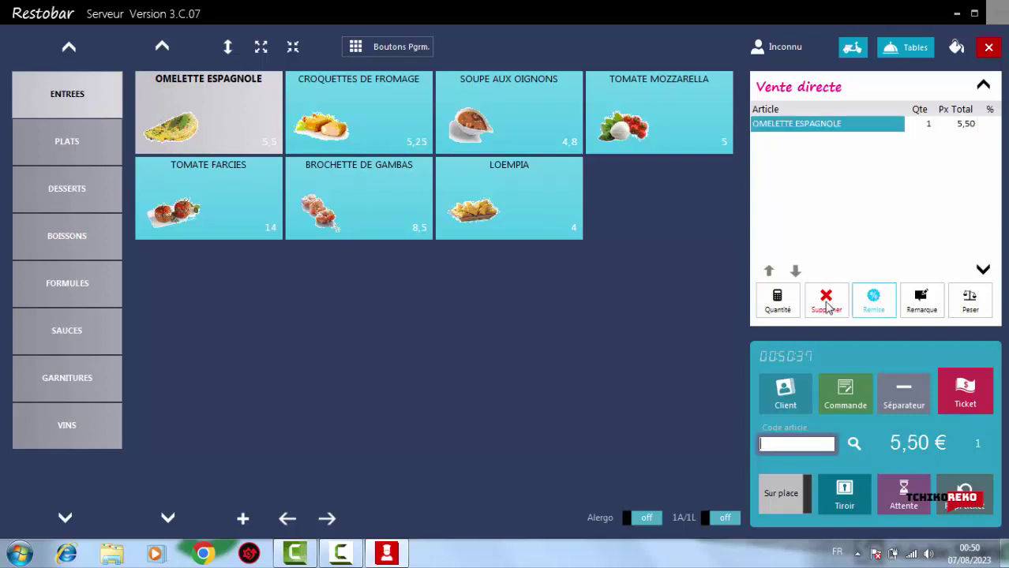
click(777, 304)
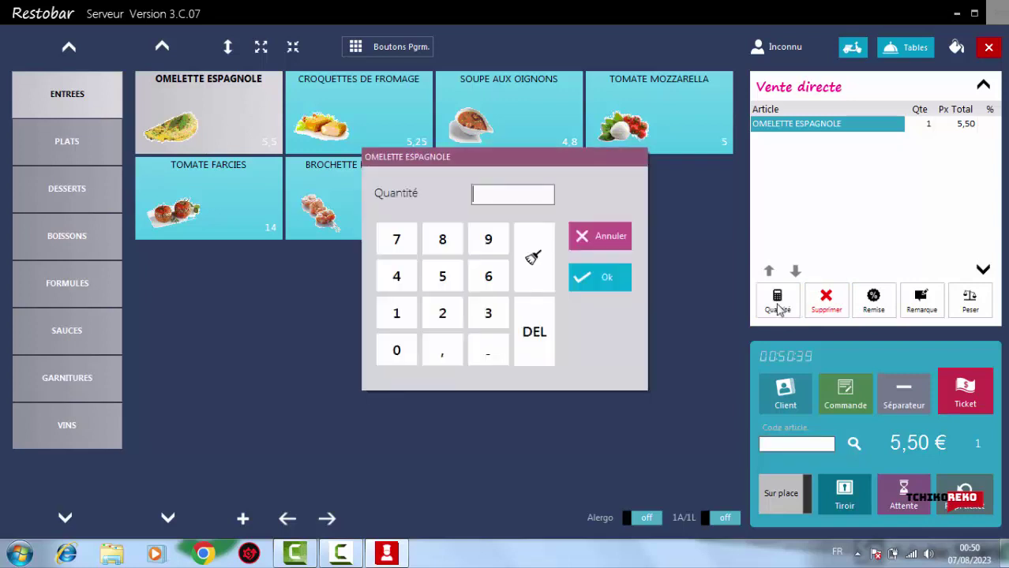
click(443, 277)
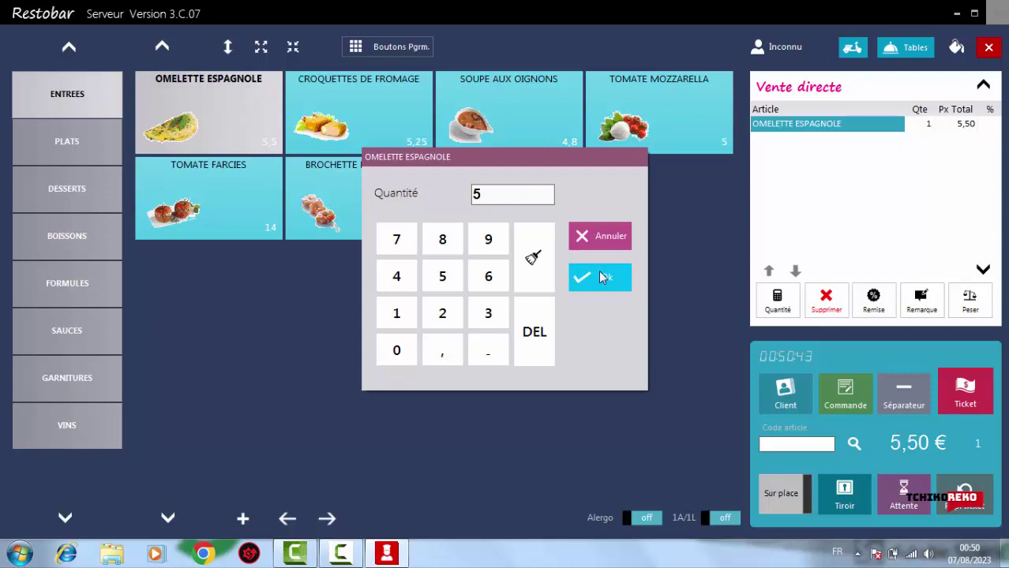
click(601, 277)
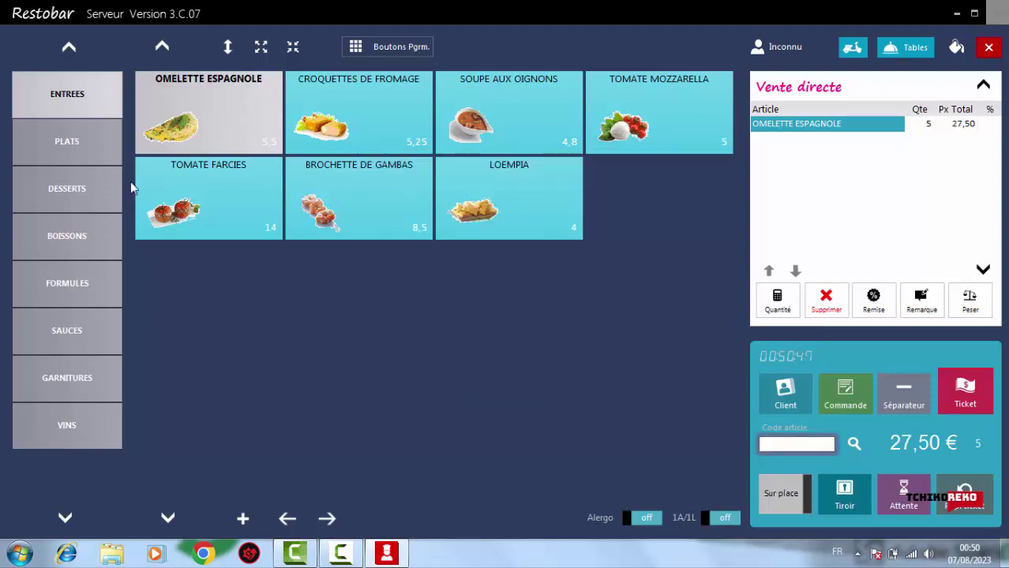
click(69, 141)
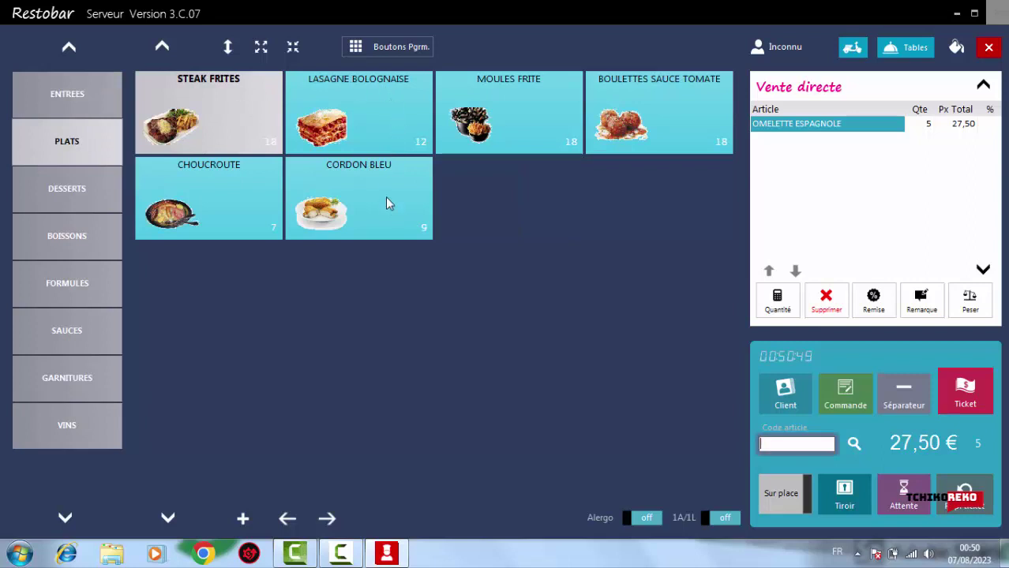
click(558, 125)
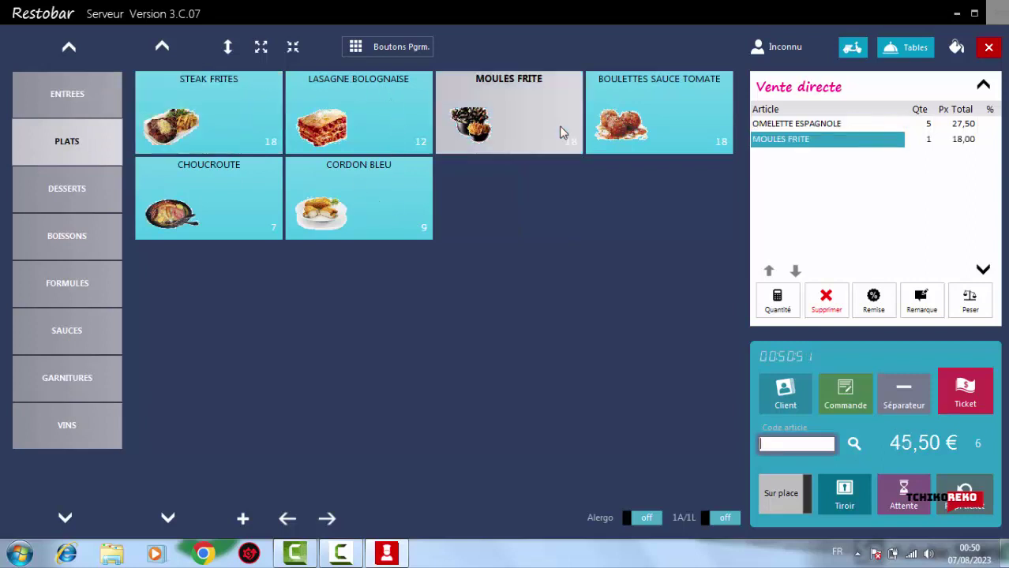
Move the Moules Frite line above the omelette and set its quantity to 2
click(769, 272)
click(775, 304)
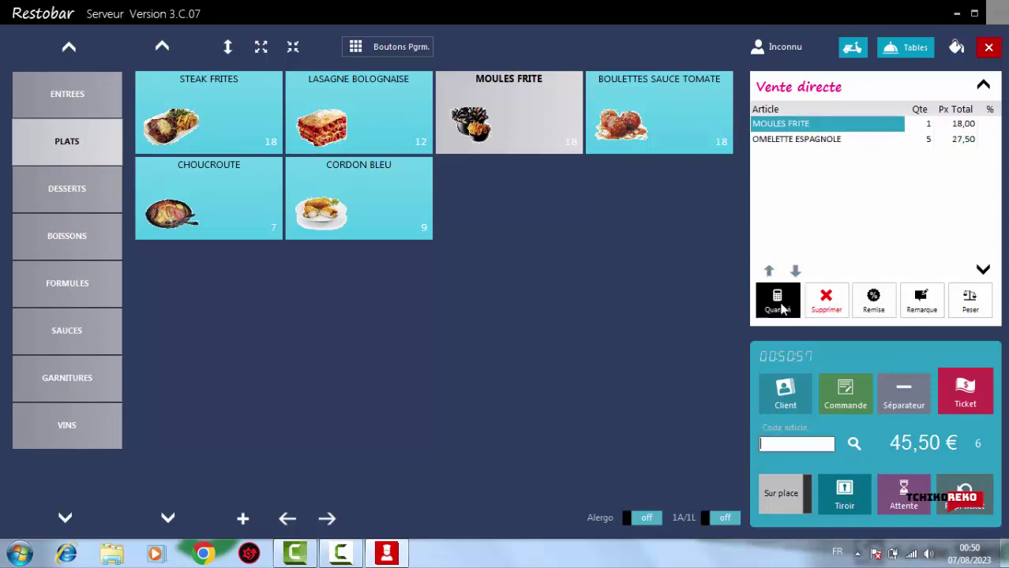
click(442, 314)
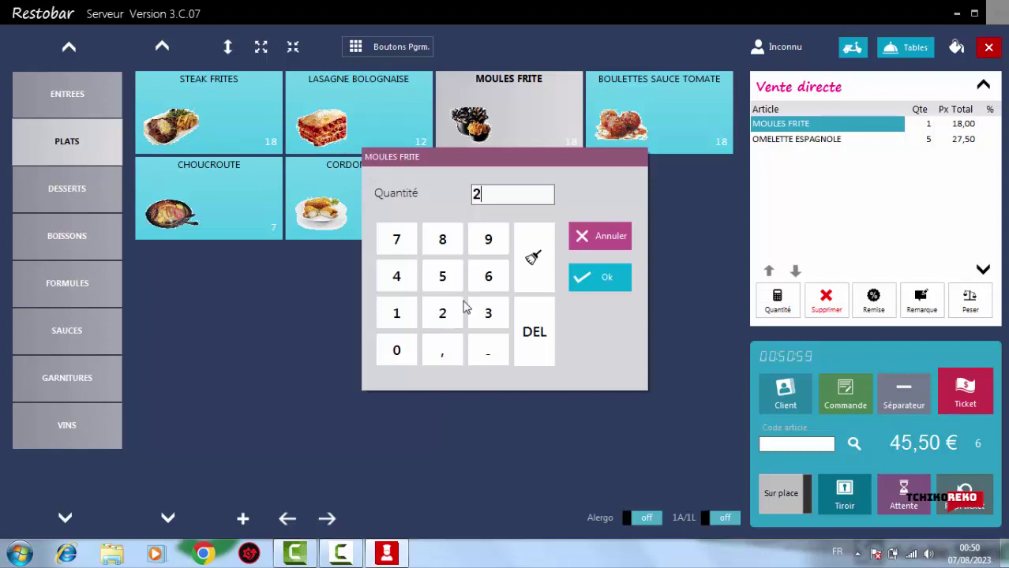
click(597, 277)
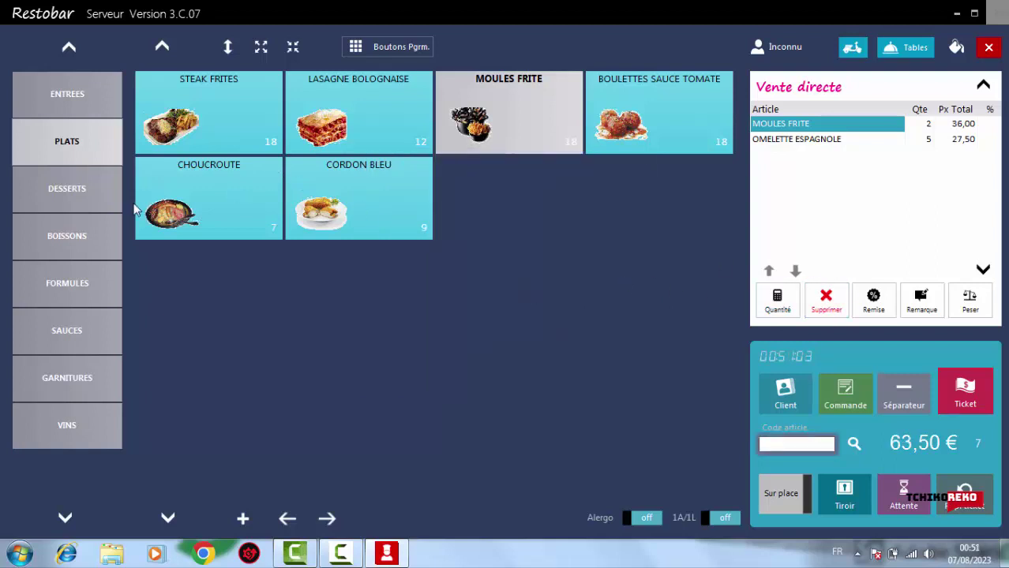
Add a Flan Maison from DESSERTS and a Cola from BOISSONS to the order
click(52, 200)
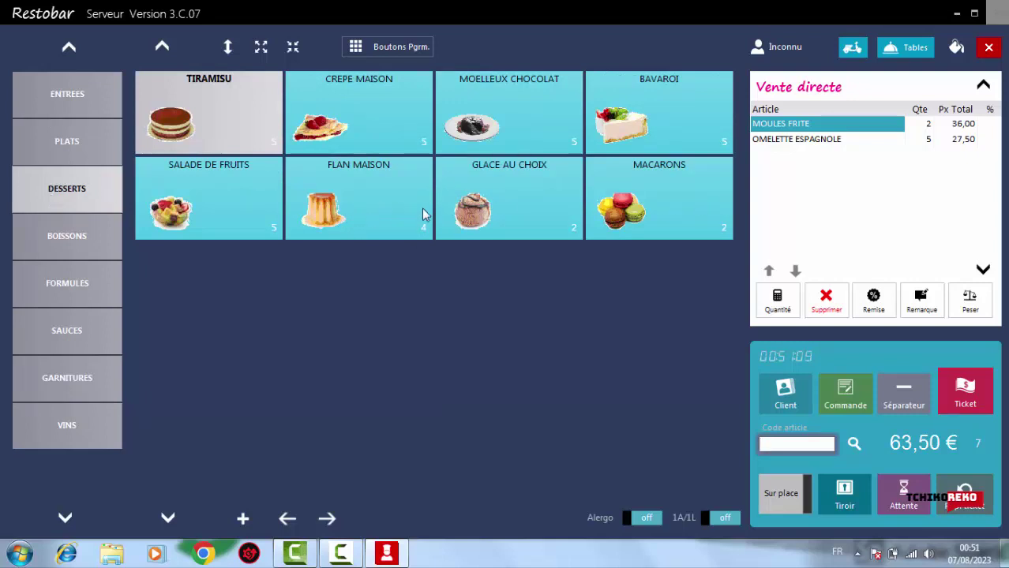
click(385, 209)
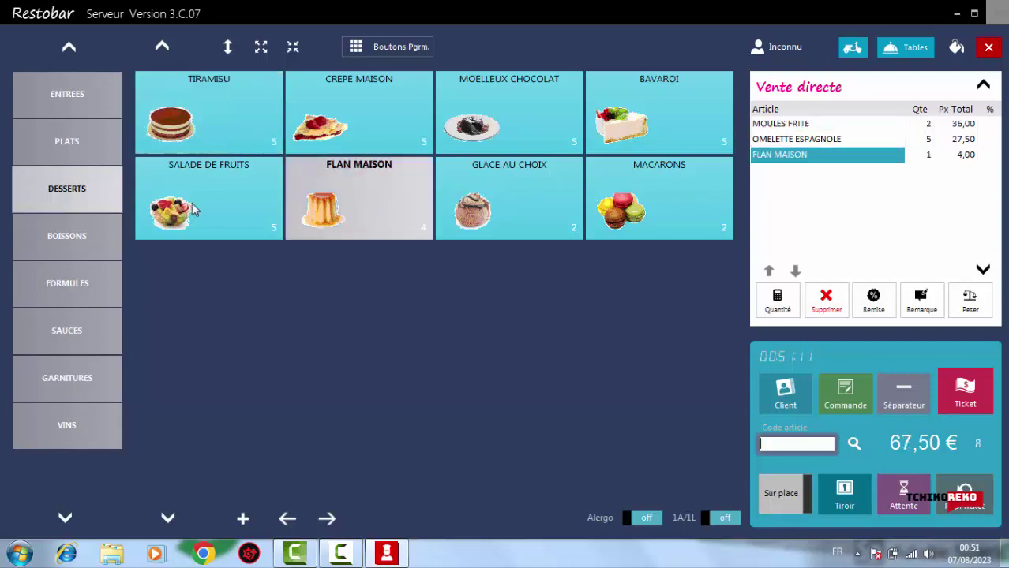
click(81, 243)
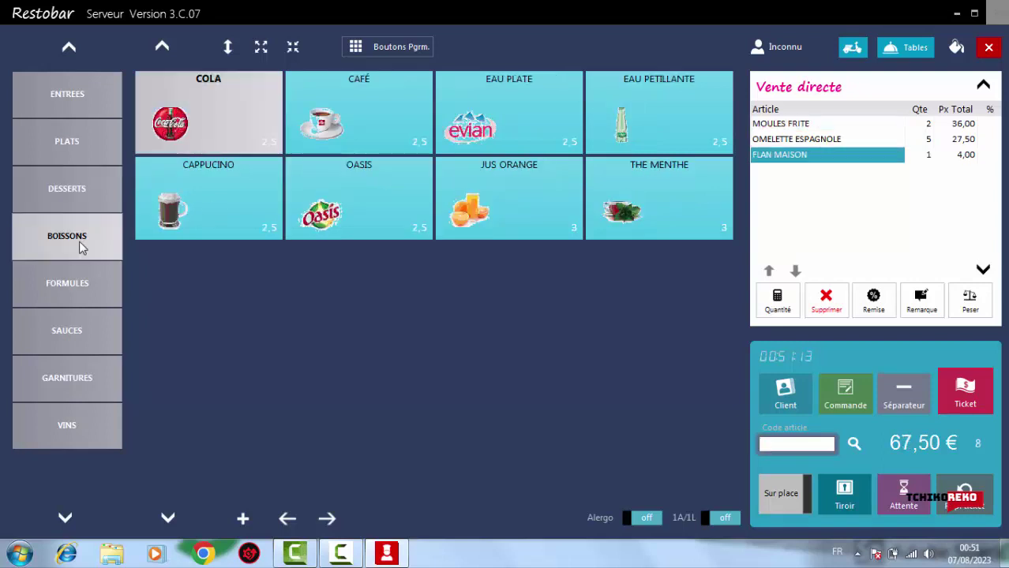
click(243, 118)
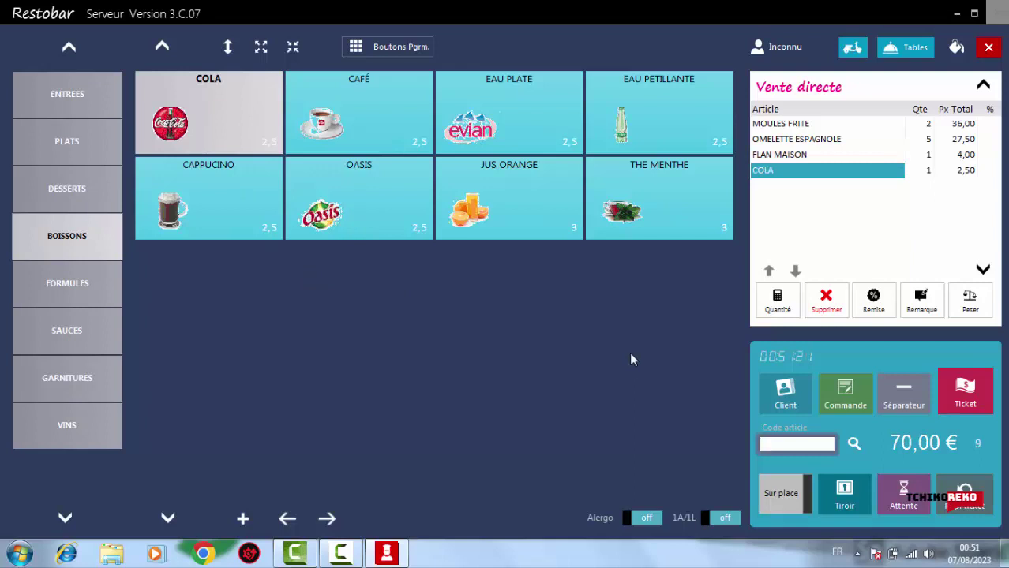
Close the client list without choosing a client and switch the order to takeaway
click(763, 409)
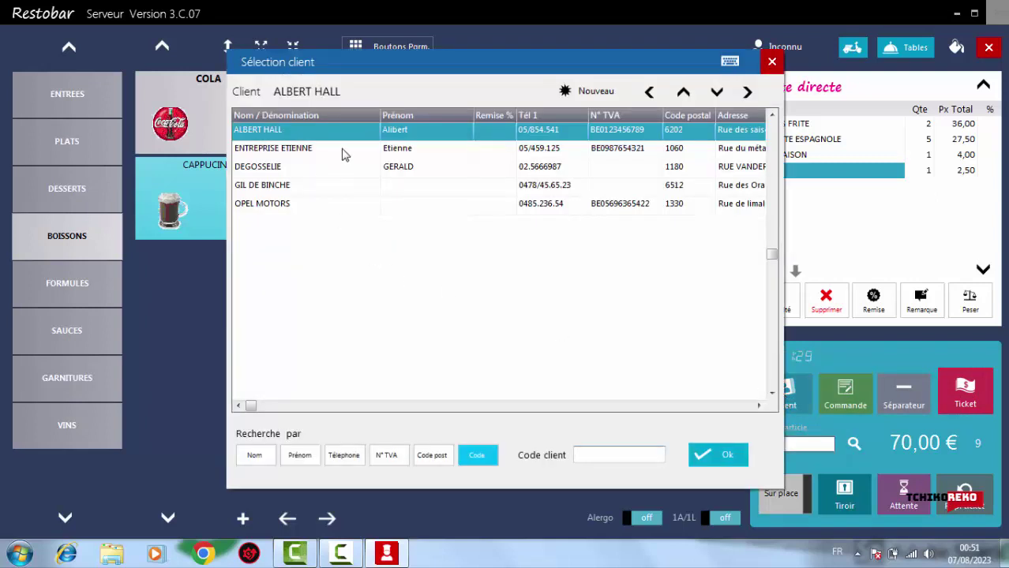
click(772, 63)
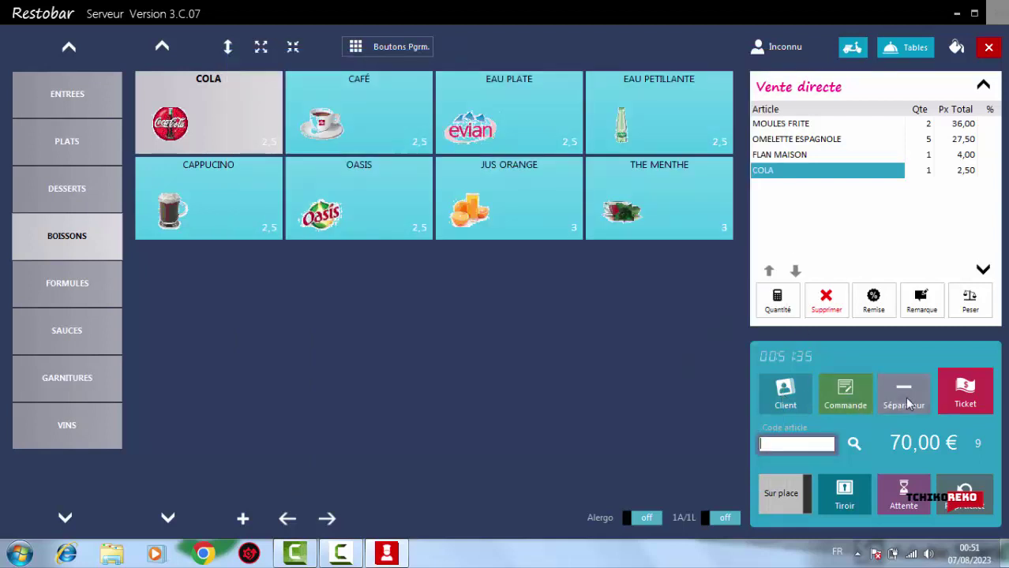
click(786, 502)
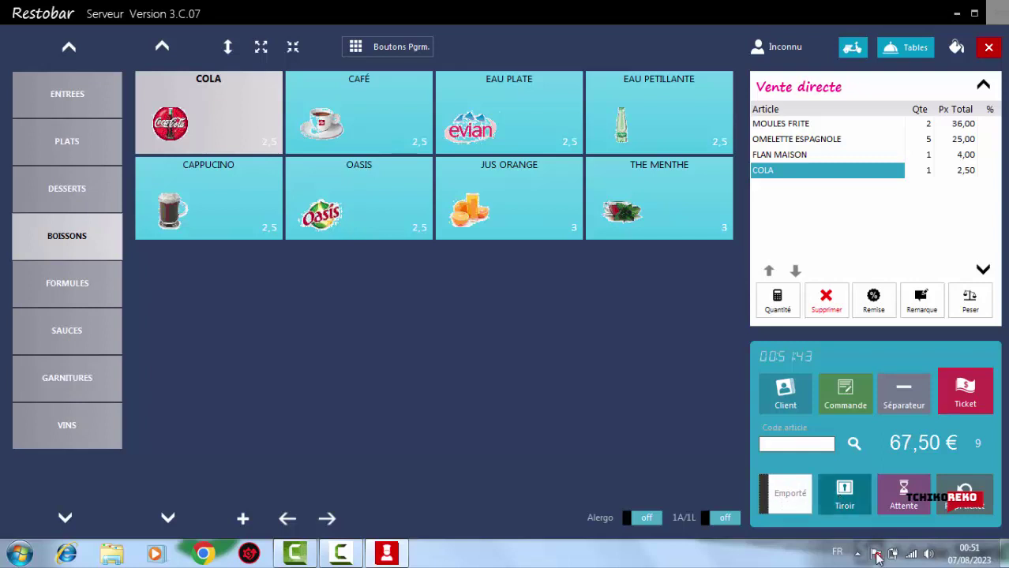
Open the cash drawer, cancel saving its receipt file, and open the 67,50 payment window
click(844, 504)
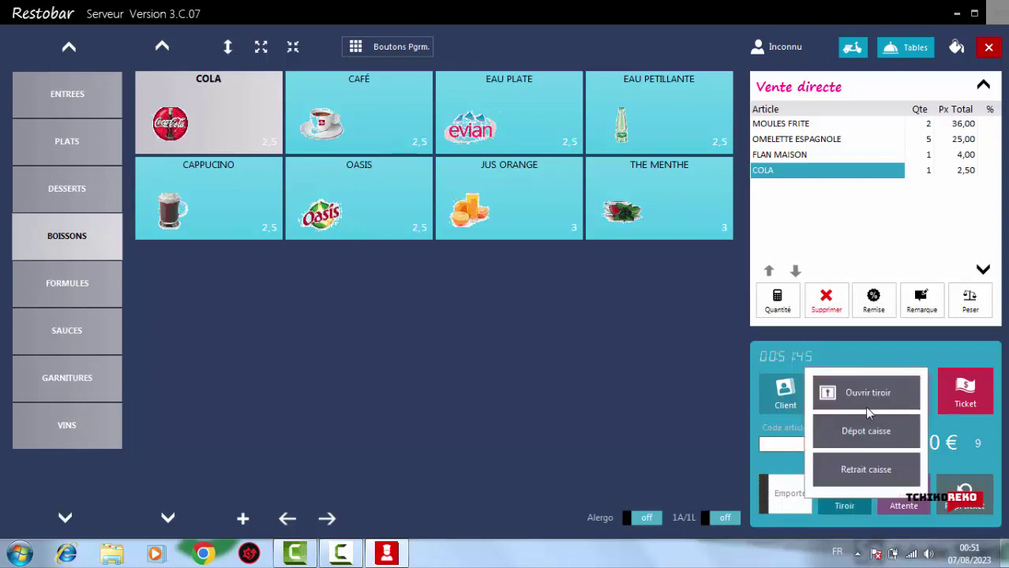
click(861, 397)
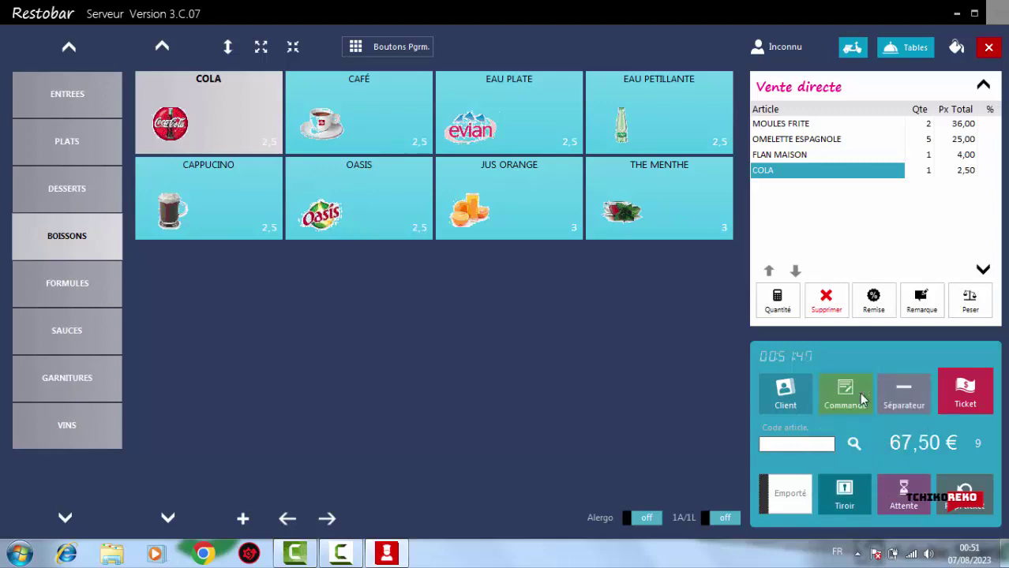
click(846, 493)
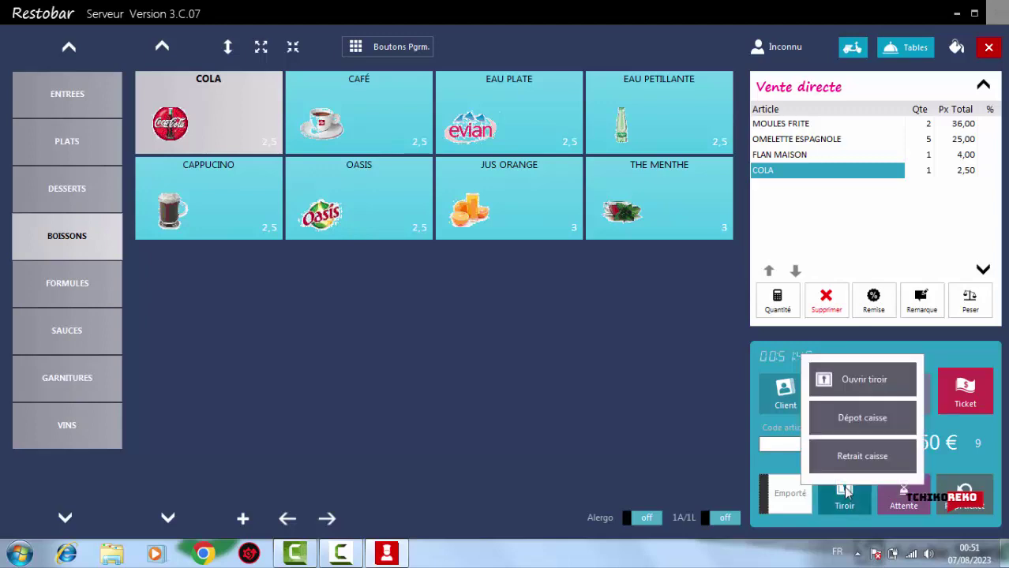
click(860, 376)
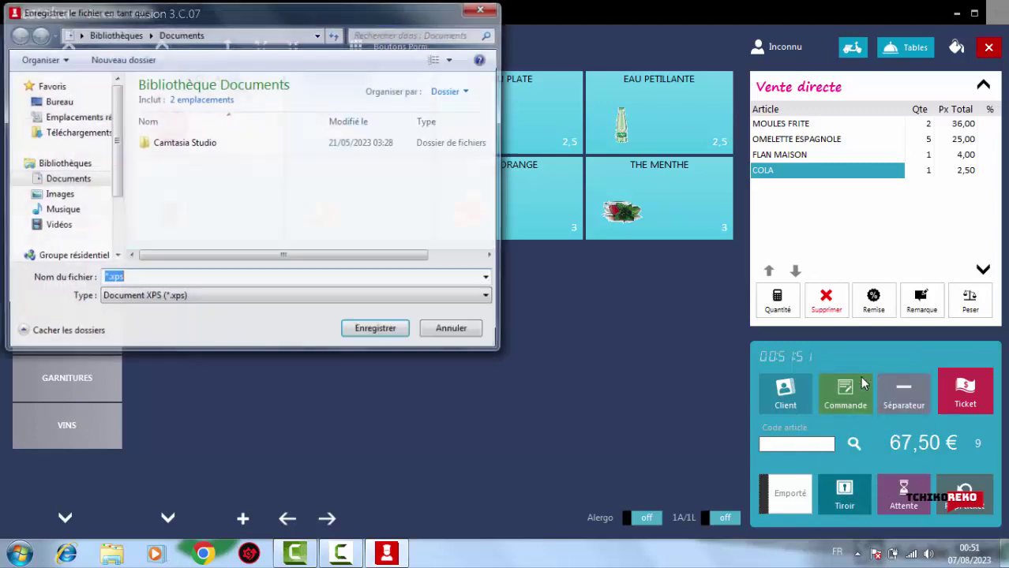
click(466, 334)
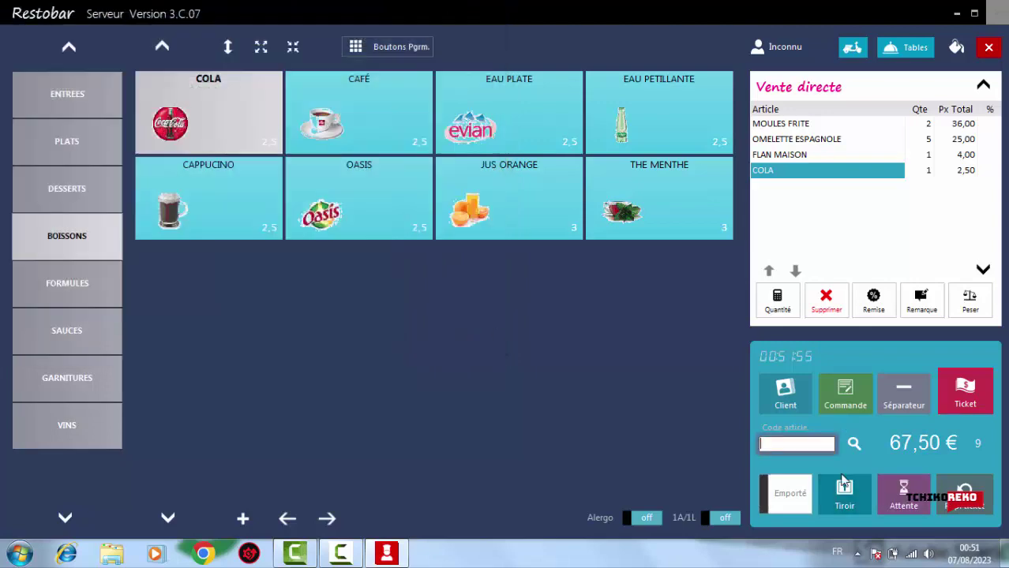
click(956, 402)
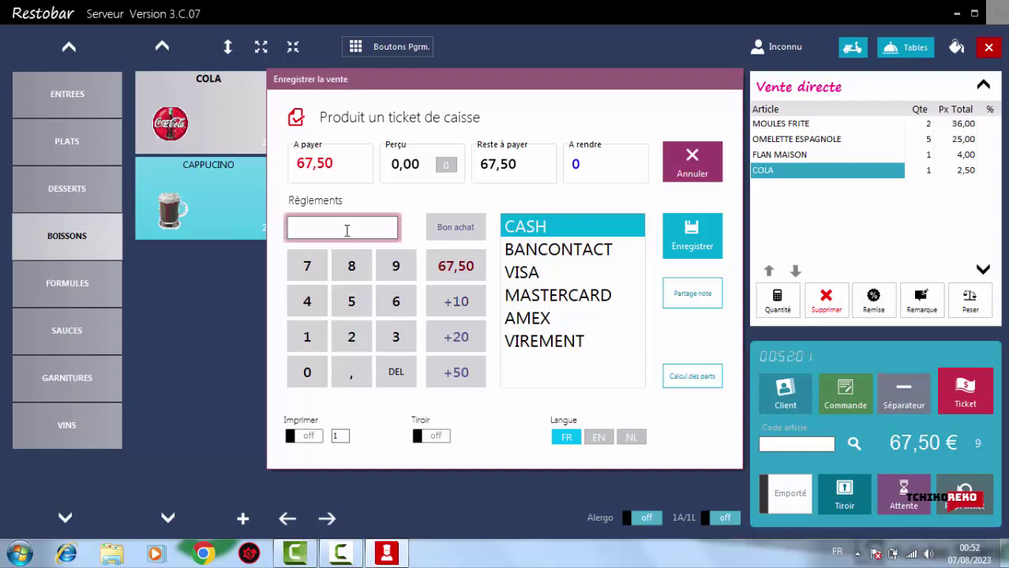
Enter 67,5 received as the CASH payment
click(528, 230)
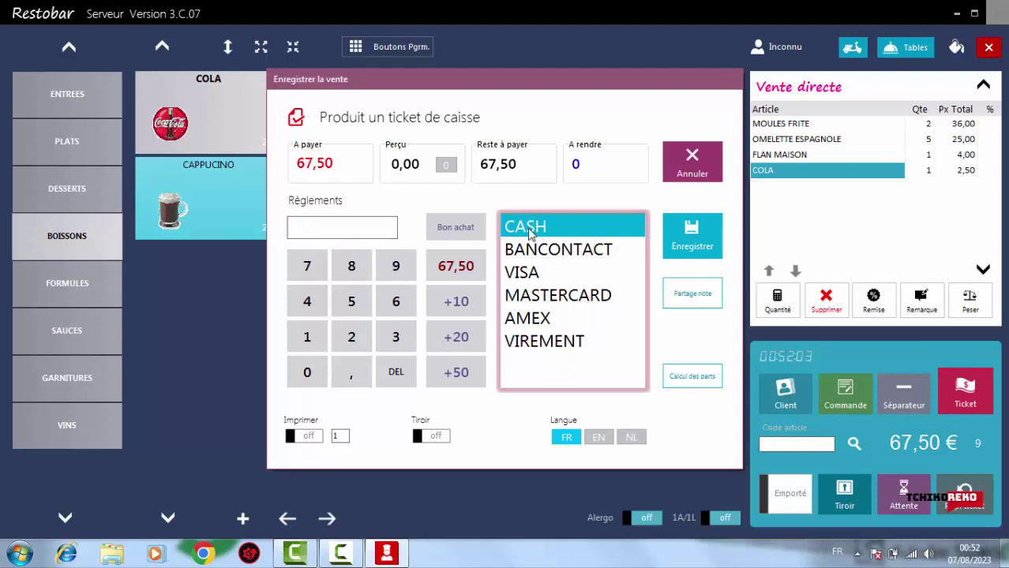
click(360, 233)
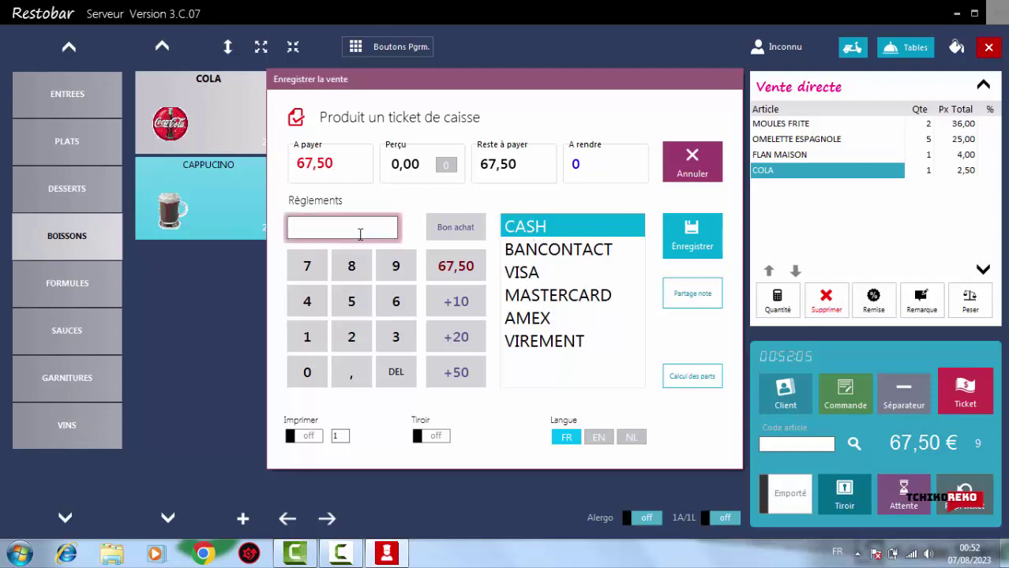
text(67,5)
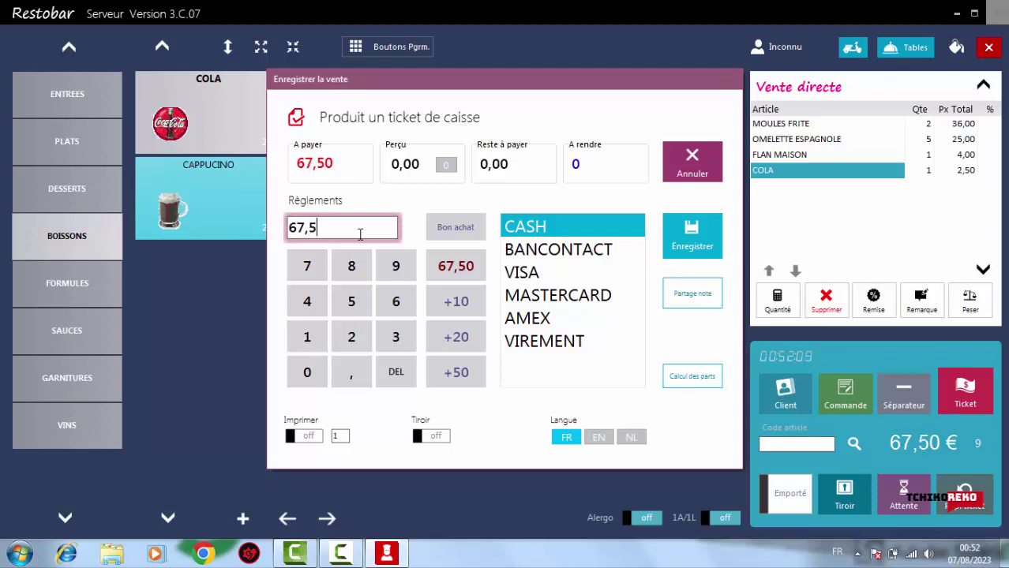
click(615, 230)
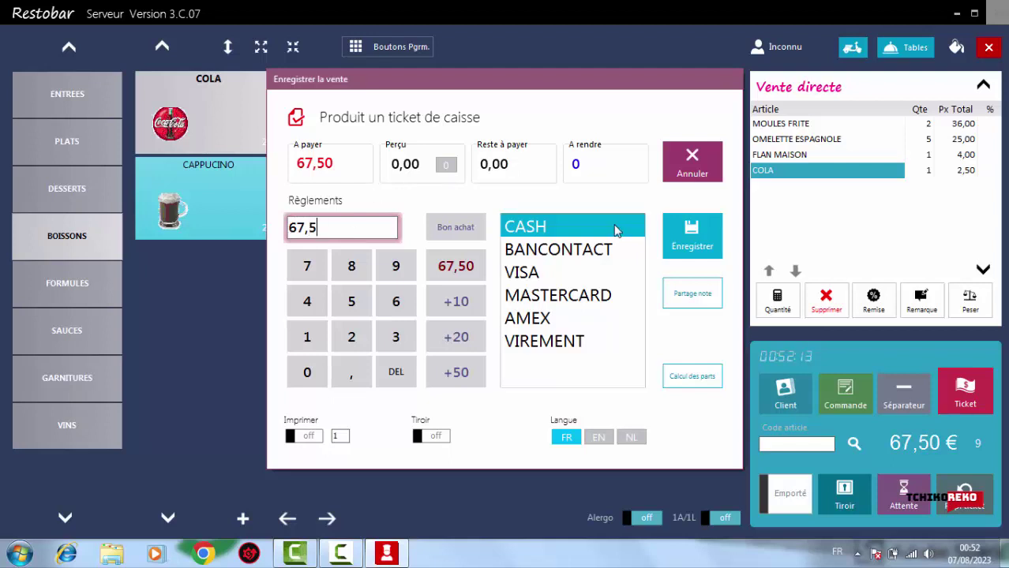
Turn on ticket printing, record the sale, skip the XPS receipt file and confirm
click(308, 440)
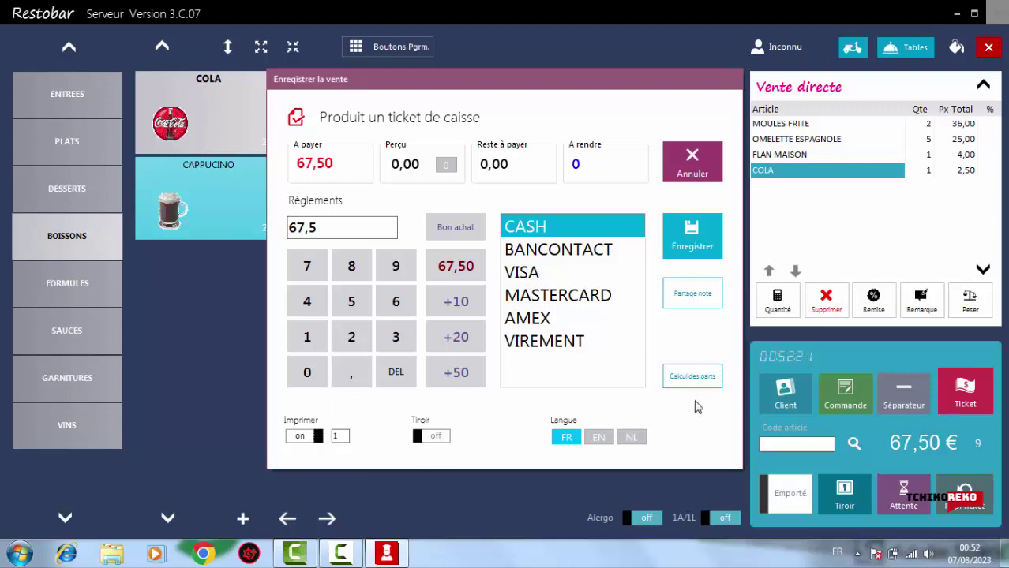
click(698, 242)
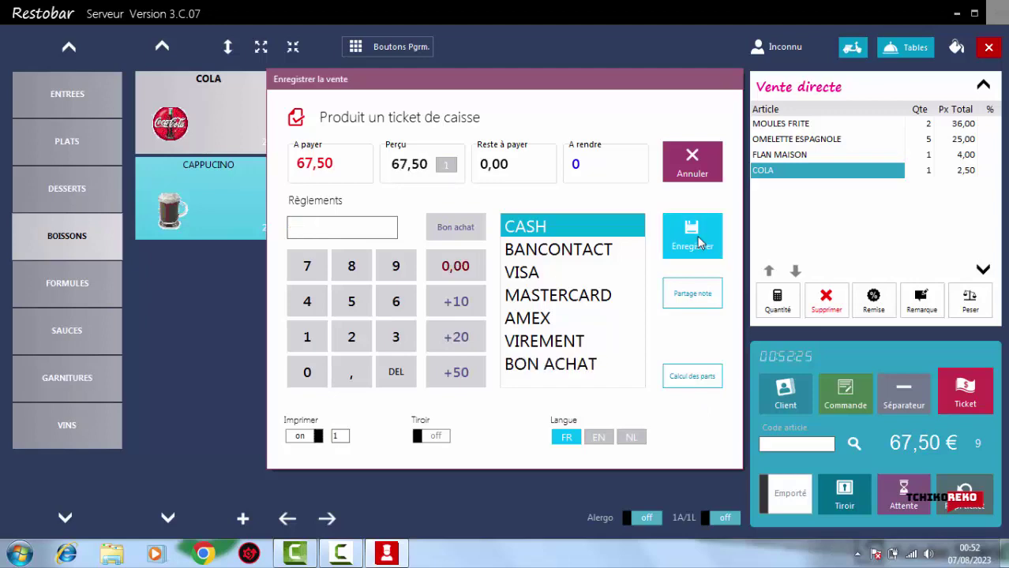
click(728, 400)
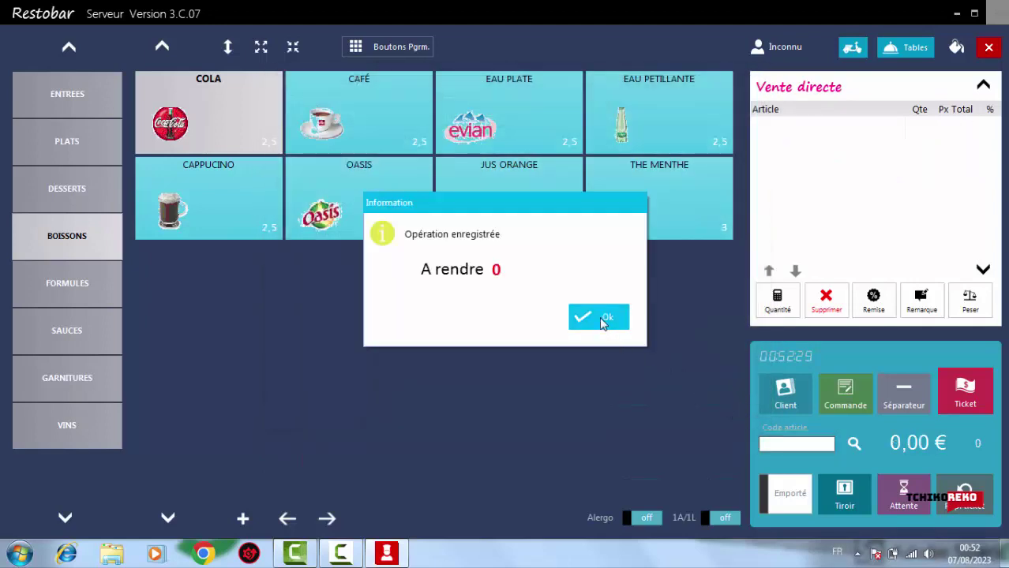
click(599, 317)
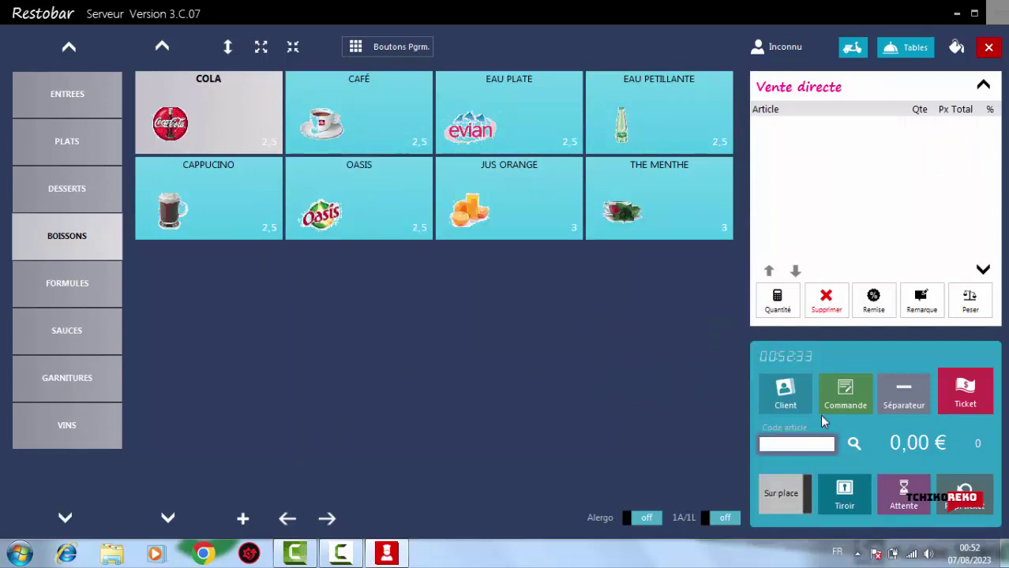
View and close the Commandes à livrer window, then exit the sales screen to Accueil
click(965, 393)
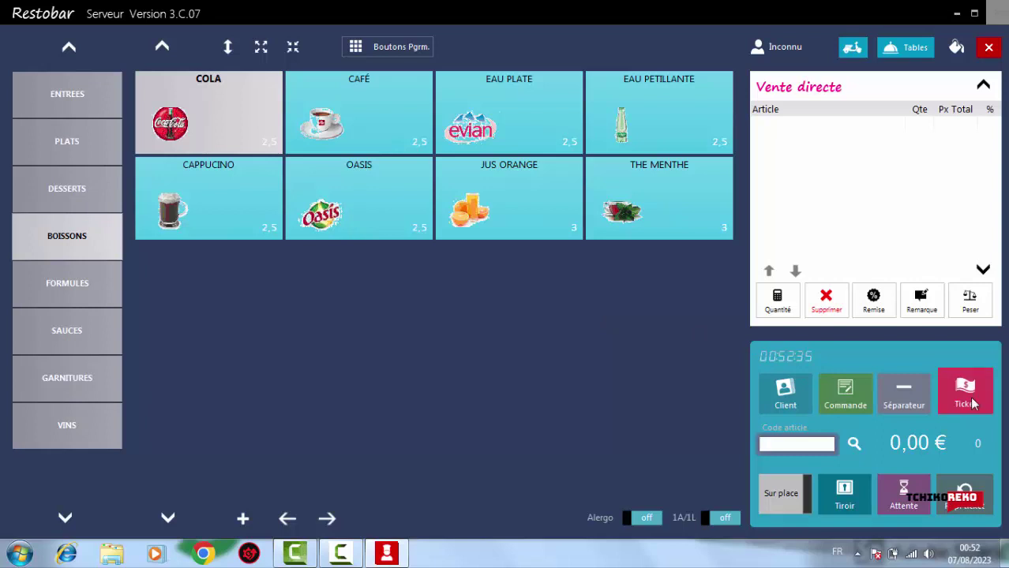
click(971, 401)
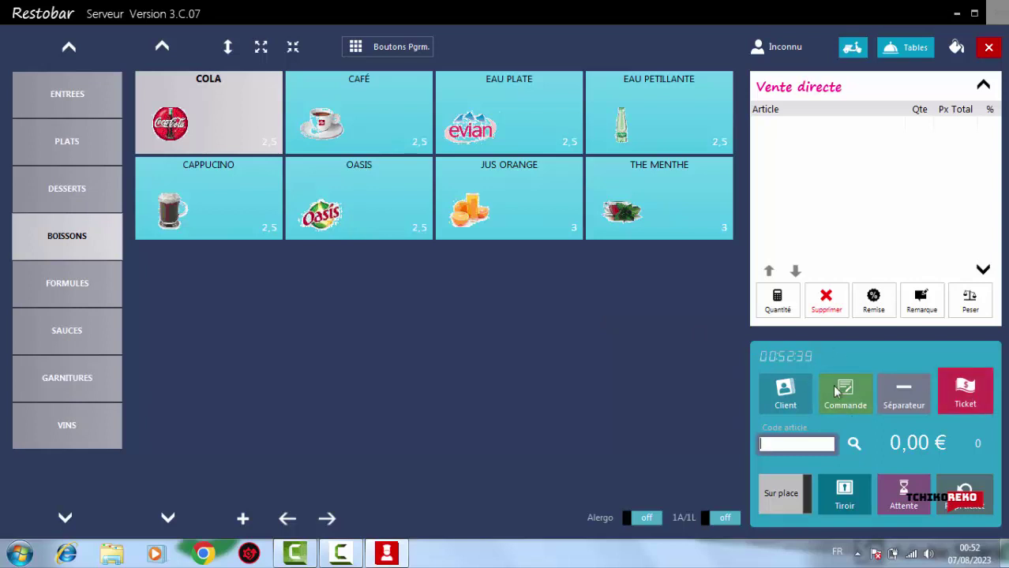
click(841, 401)
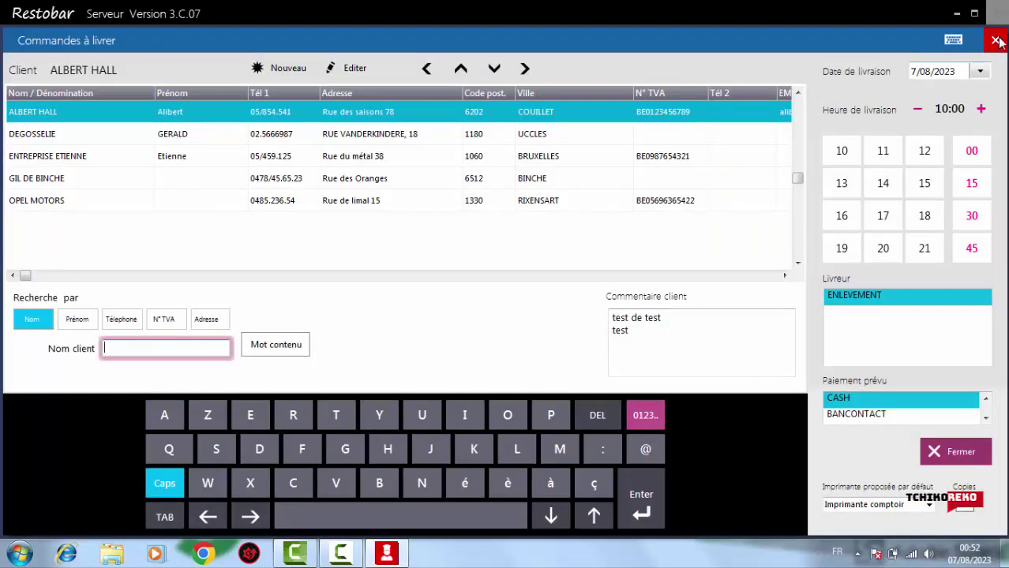
click(996, 41)
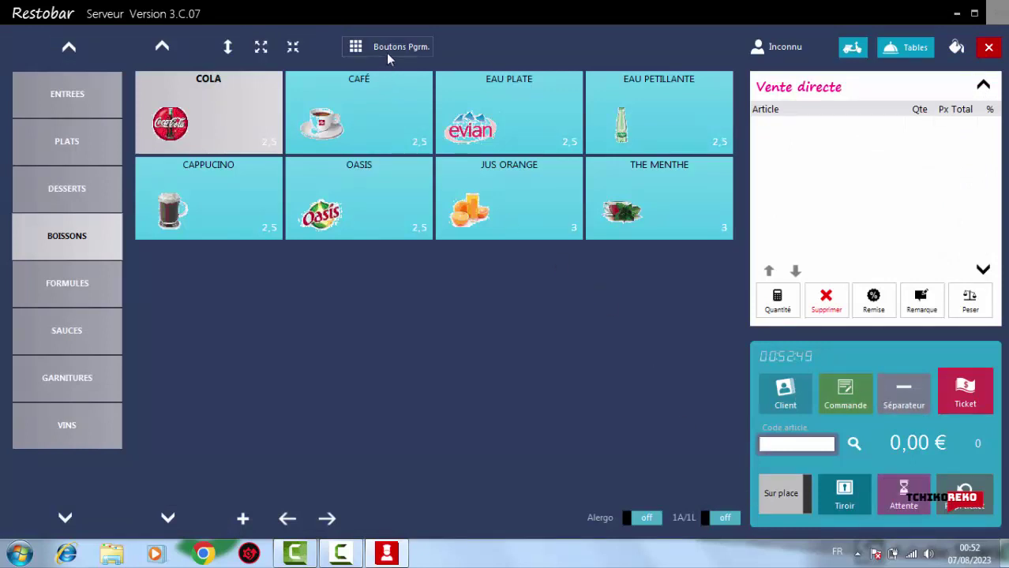
click(988, 48)
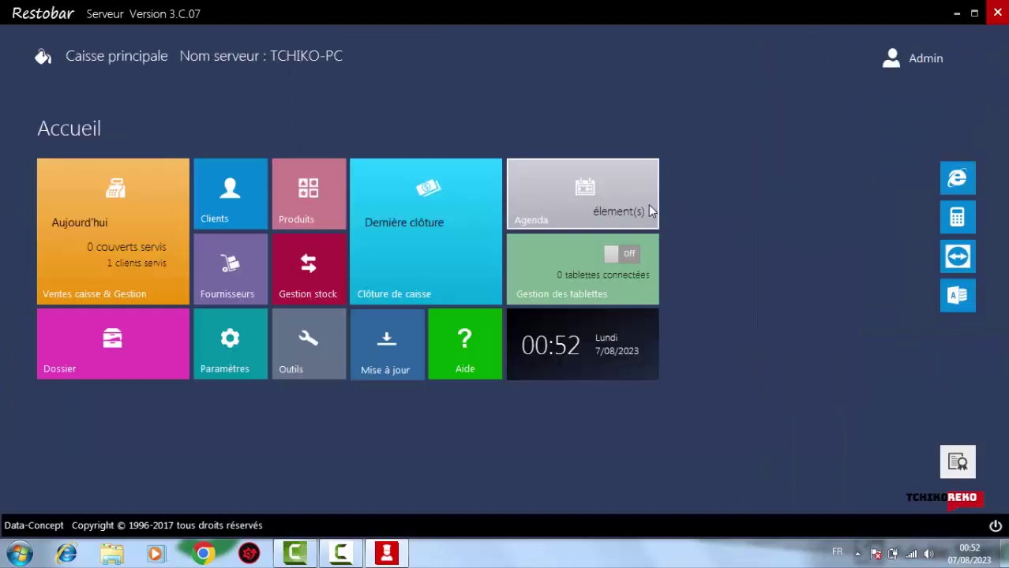
In the user settings, replace the business address with CASABLANCA MAROC
click(229, 357)
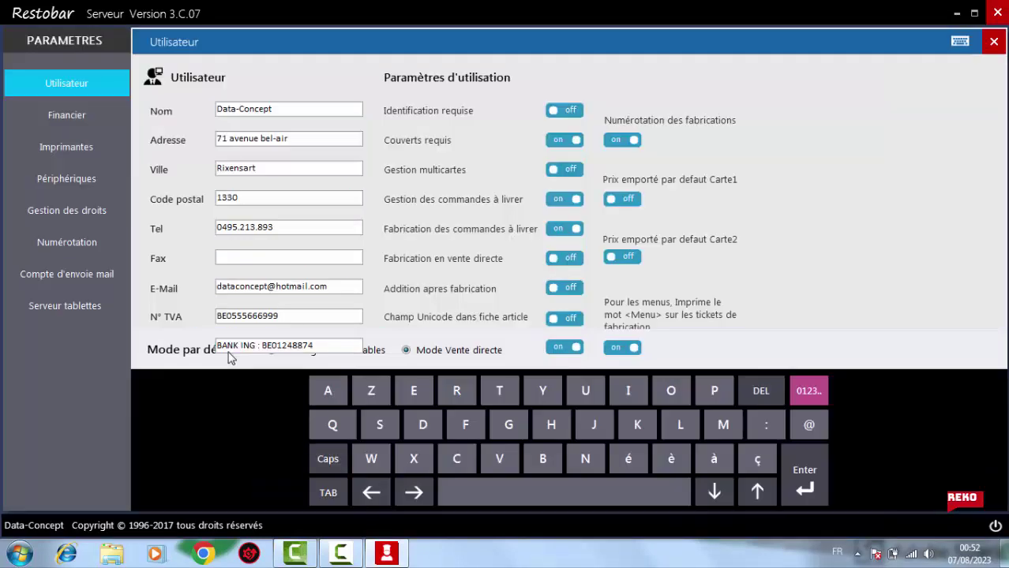
click(306, 142)
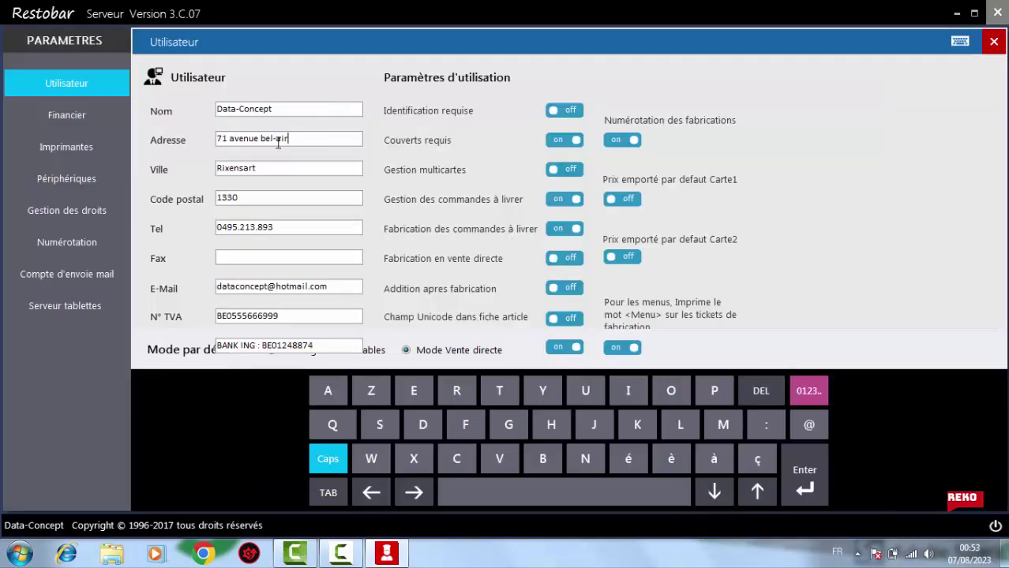
drag(285, 142, 164, 150)
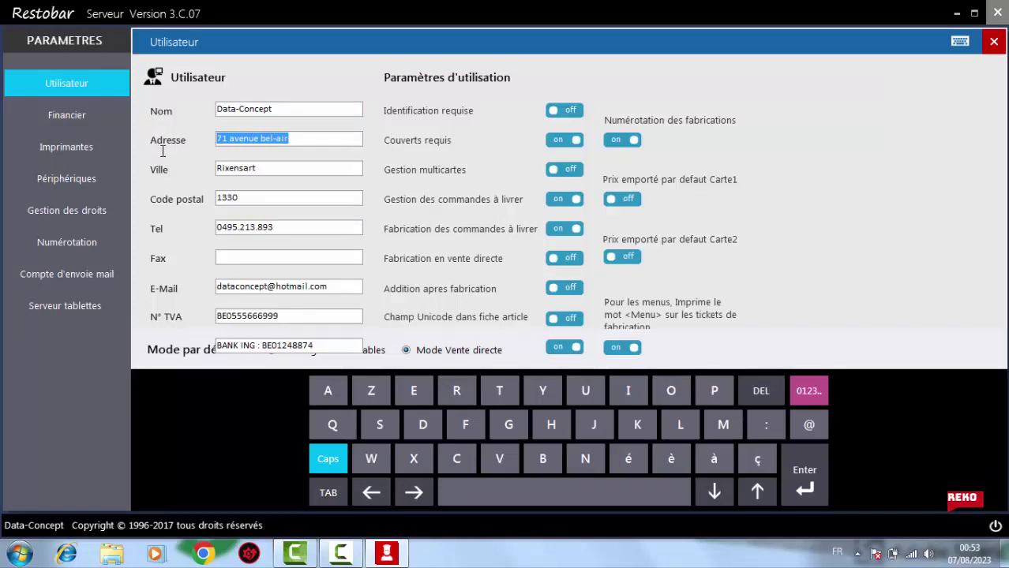
text(M)
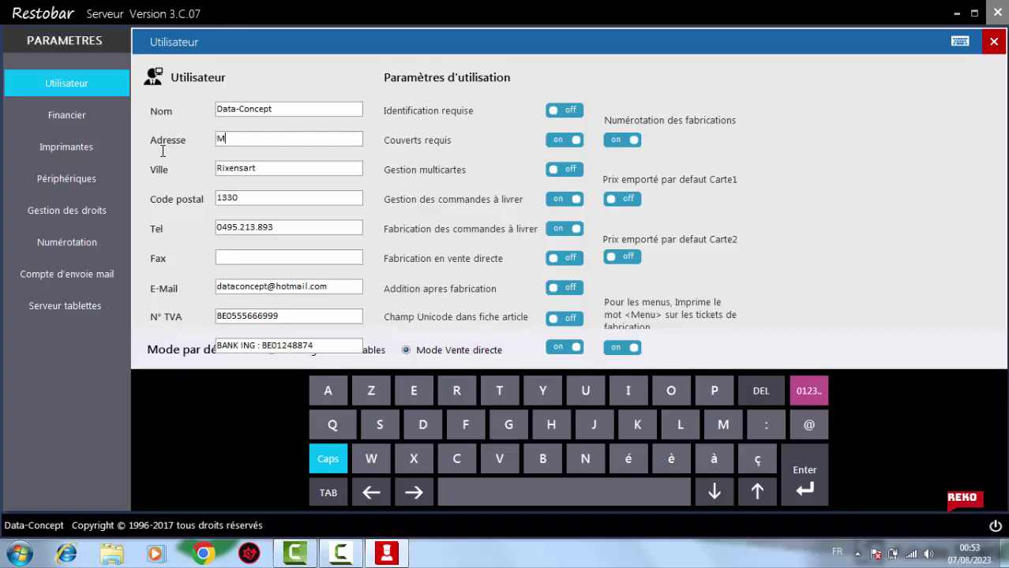
key(BackSpace)
text(CASABLANCA)
key(Tab)
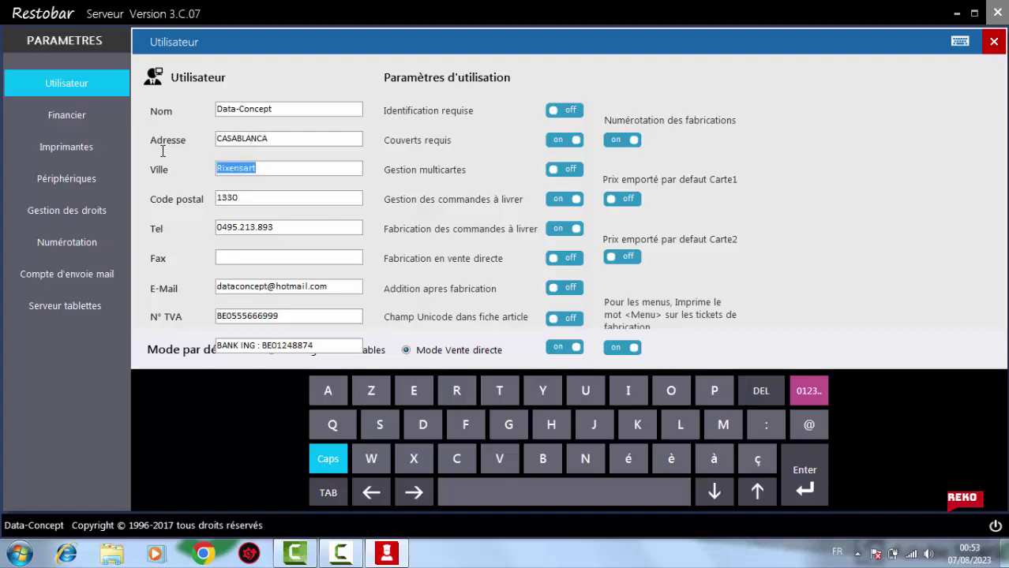
click(323, 142)
text(MAROC)
key(Tab)
Fill in city CASABLANCA, postal code 50000, and the new phone and fax numbers
text(CASA)
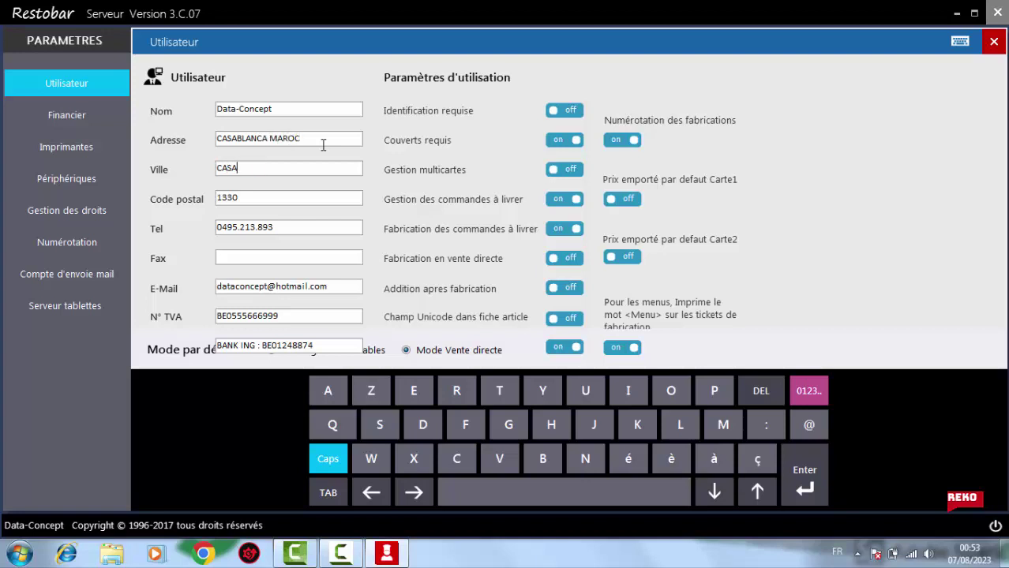
text(BLANCA)
key(Tab)
text(50000)
key(Tab)
text(0)
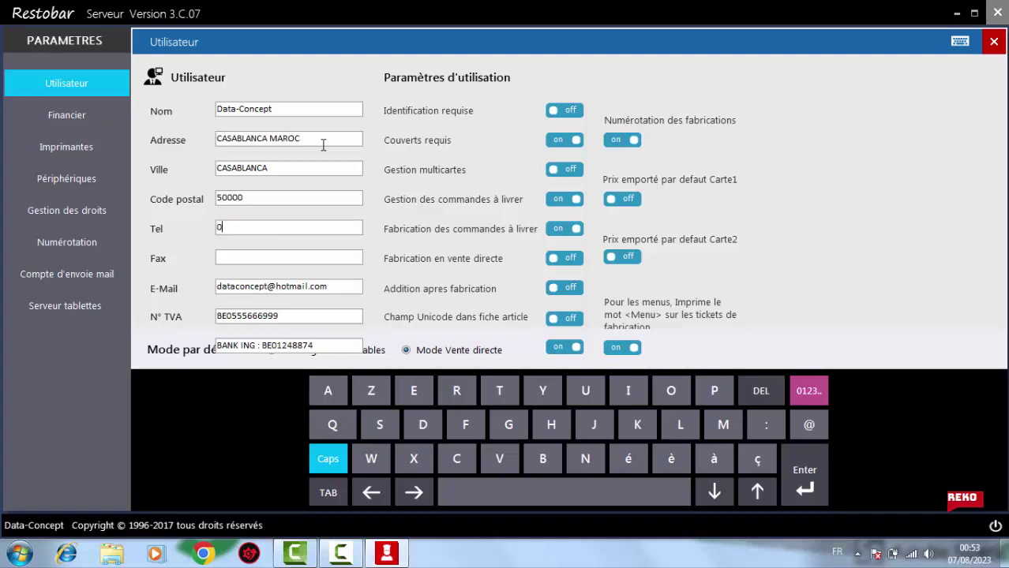
text(522222222)
text(05222222)
text(22)
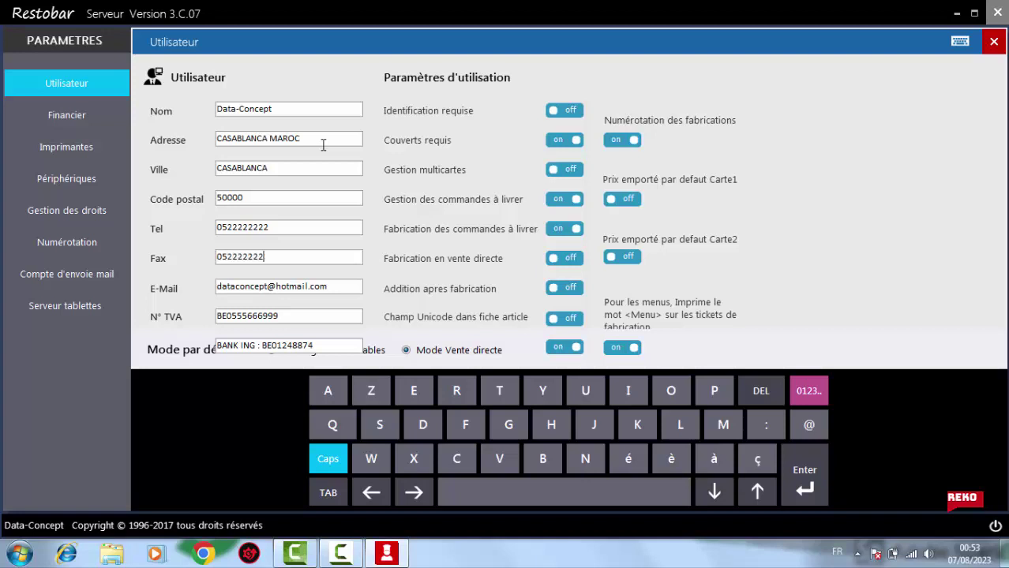
key(Tab)
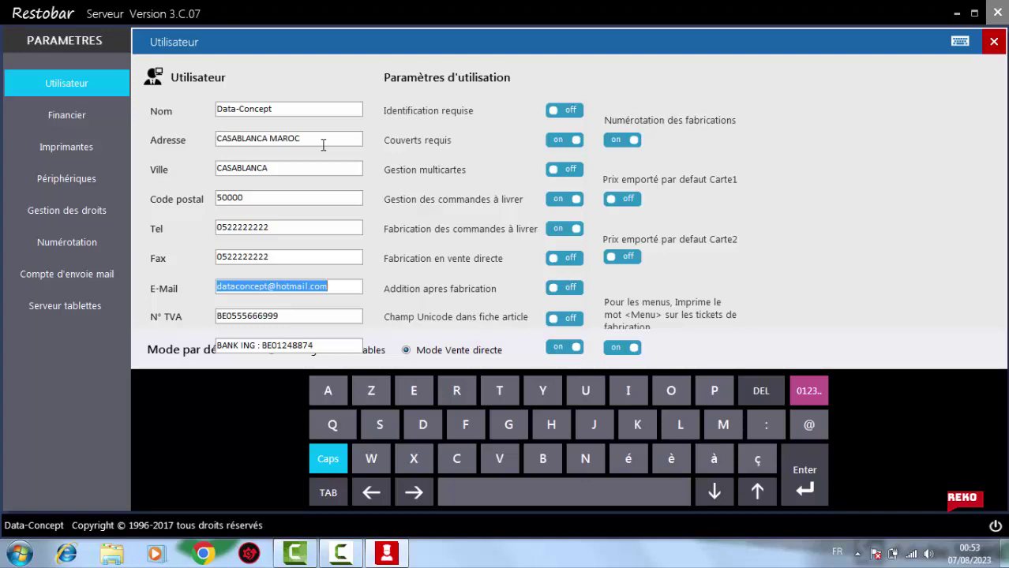
key(BackSpace)
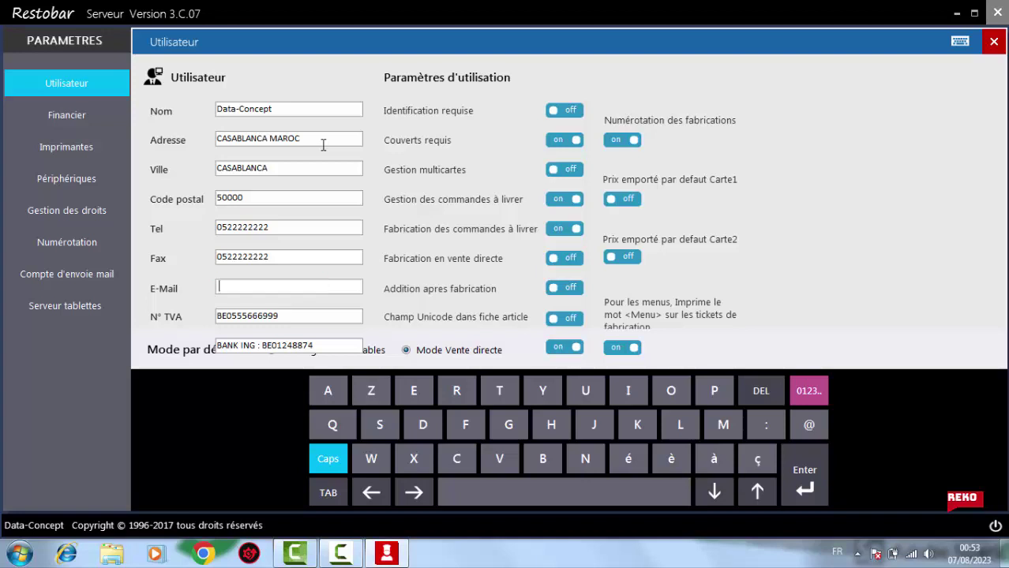
key(Tab)
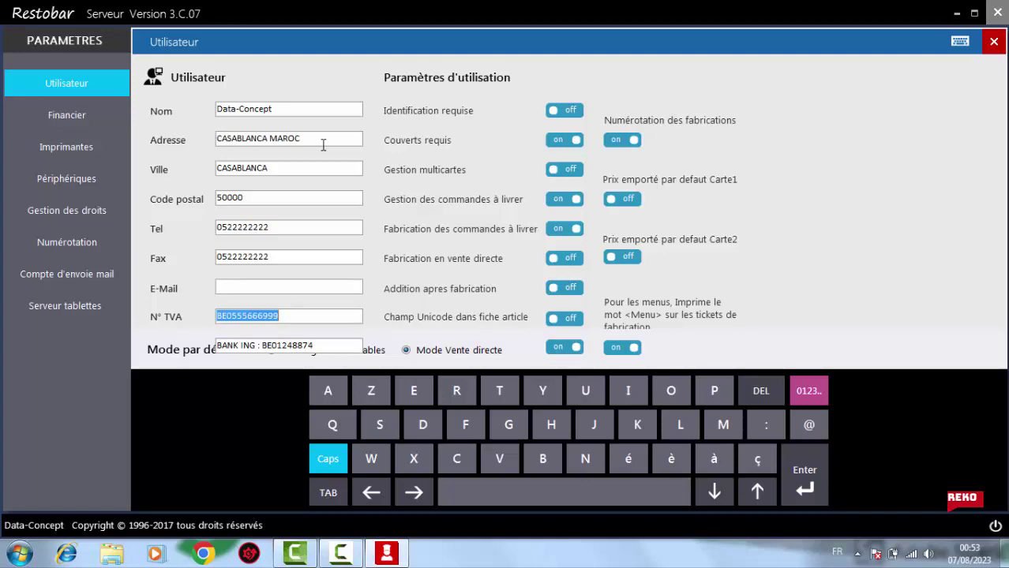
text(00)
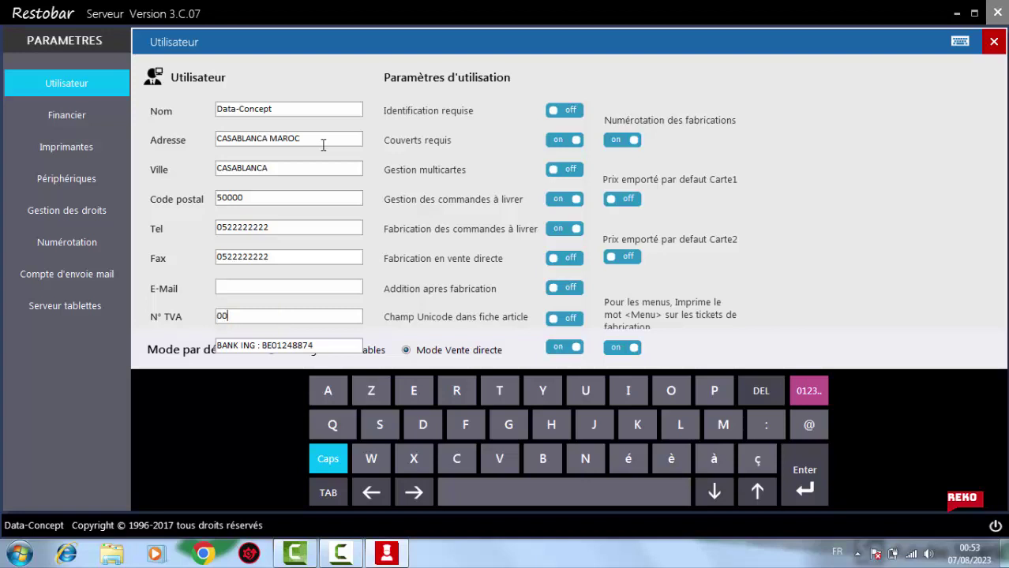
text(000000000)
key(Tab)
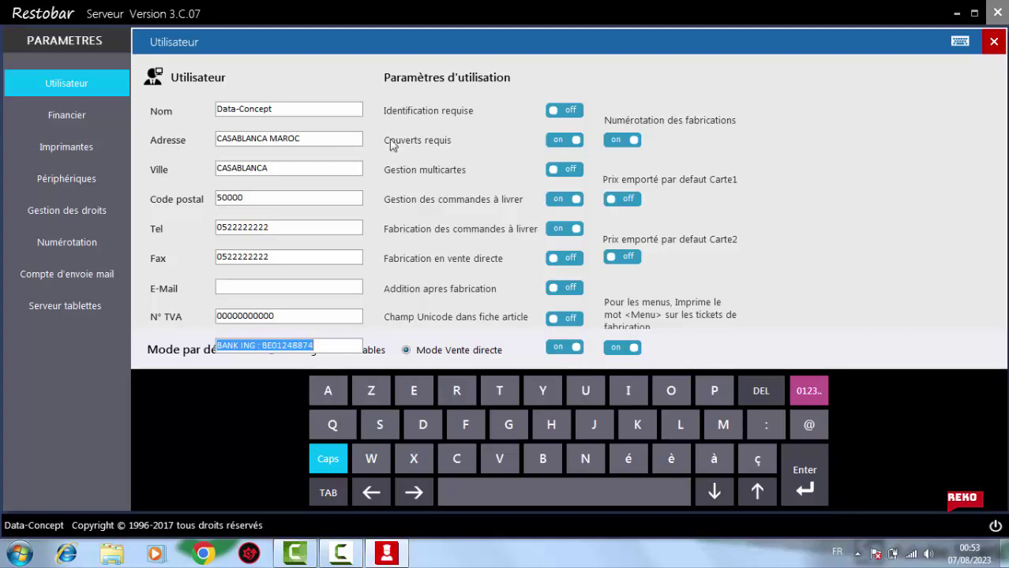
click(329, 348)
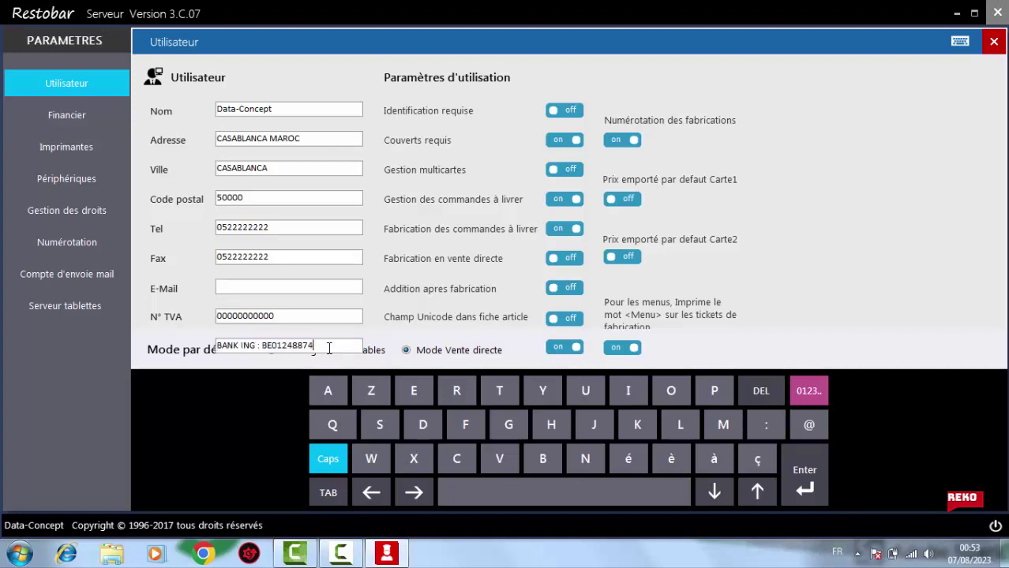
key(BackSpace)
key(BackSpace)
key(BackSpace)
key(BackSpace)
key(BackSpace)
key(BackSpace)
key(BackSpace)
key(BackSpace)
key(BackSpace)
text(: 000000000)
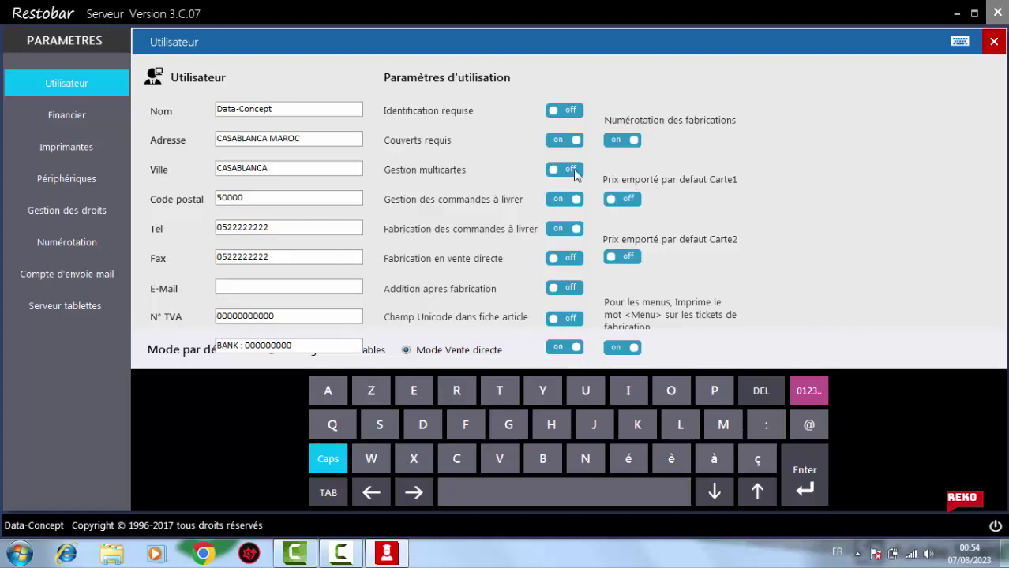
In Financier, set the VAT rates to 20, 14 and 10 % and the currency symbol to MAD
click(73, 117)
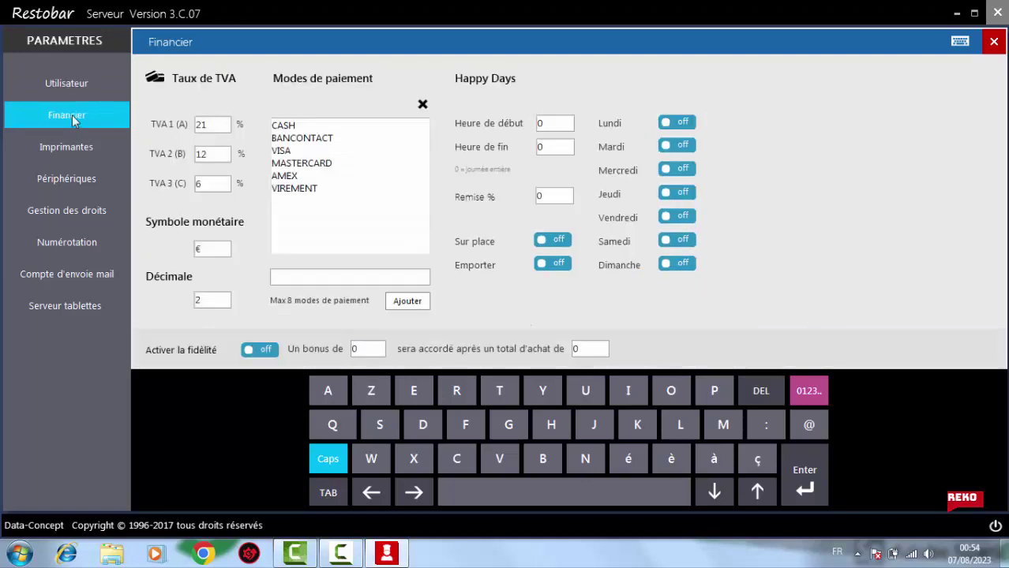
click(212, 126)
key(BackSpace)
text(0)
key(Tab)
text(14)
key(Tab)
text(10)
key(Tab)
text(MAD)
Set the Happy Days hours to start at 8: and end at 00
key(Tab)
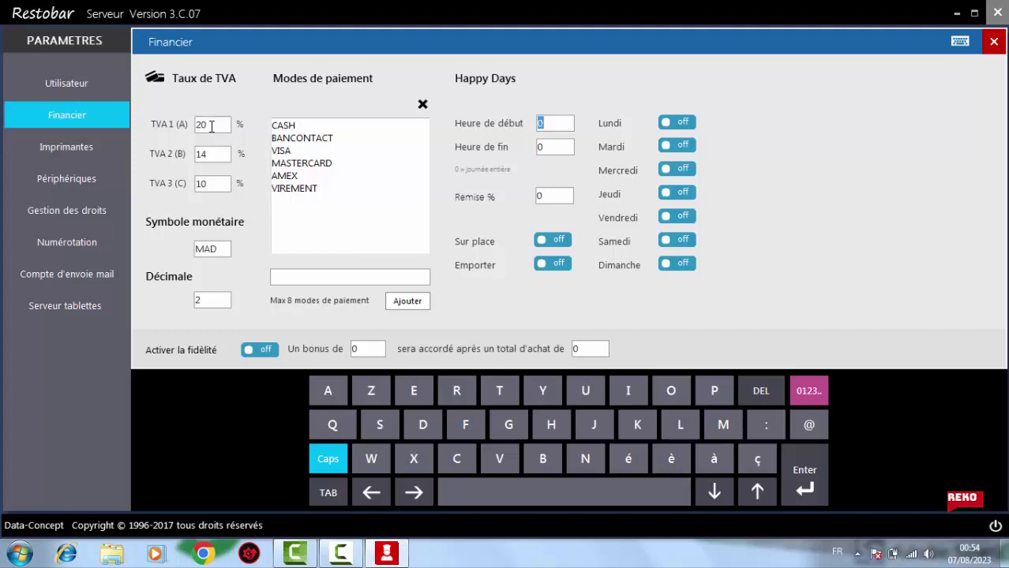
text(8)
text(:)
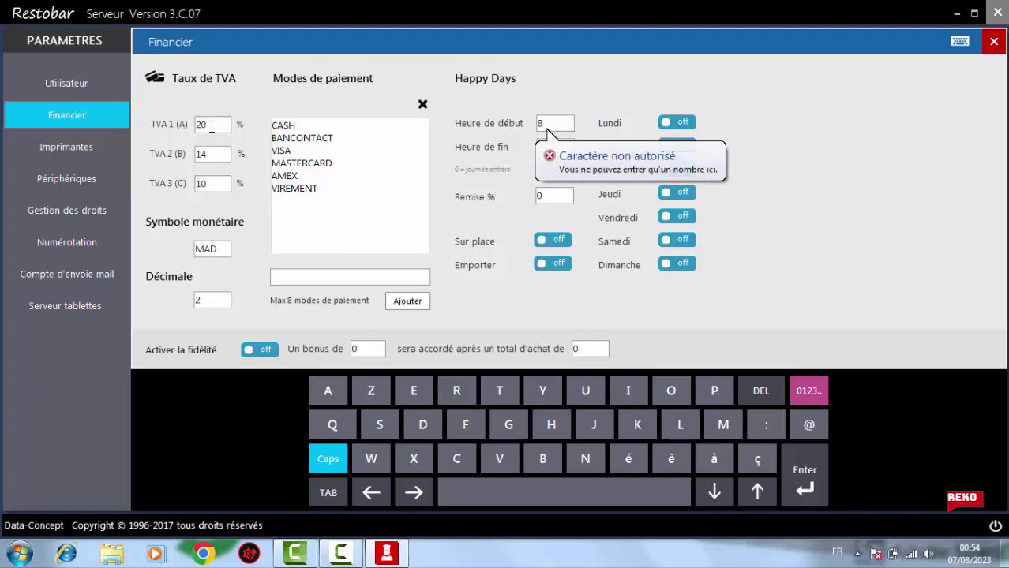
key(Tab)
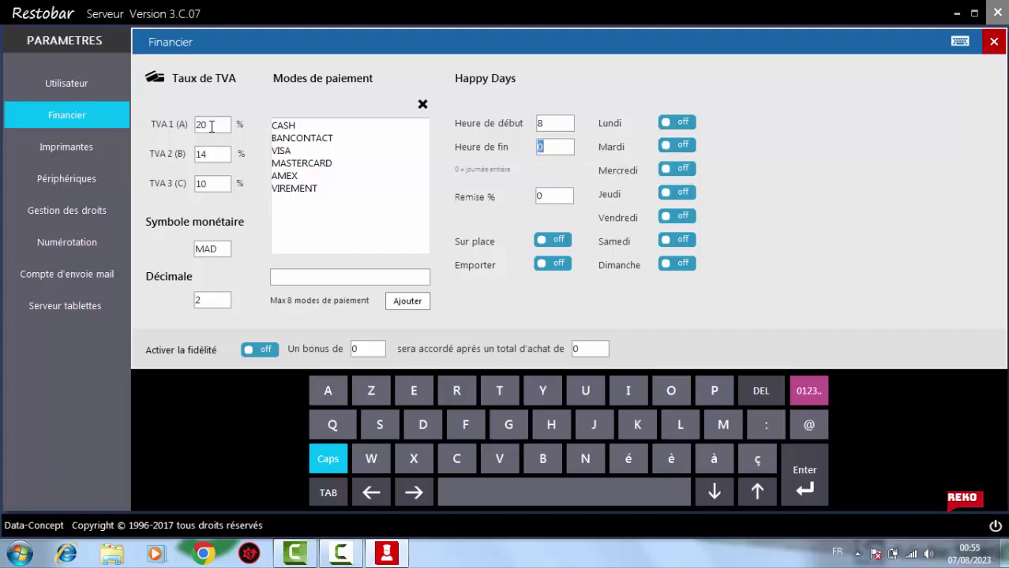
text(00)
key(Tab)
Review the printer and peripheral settings, leaving no scale model selected, then go to Gestion des droits
click(82, 149)
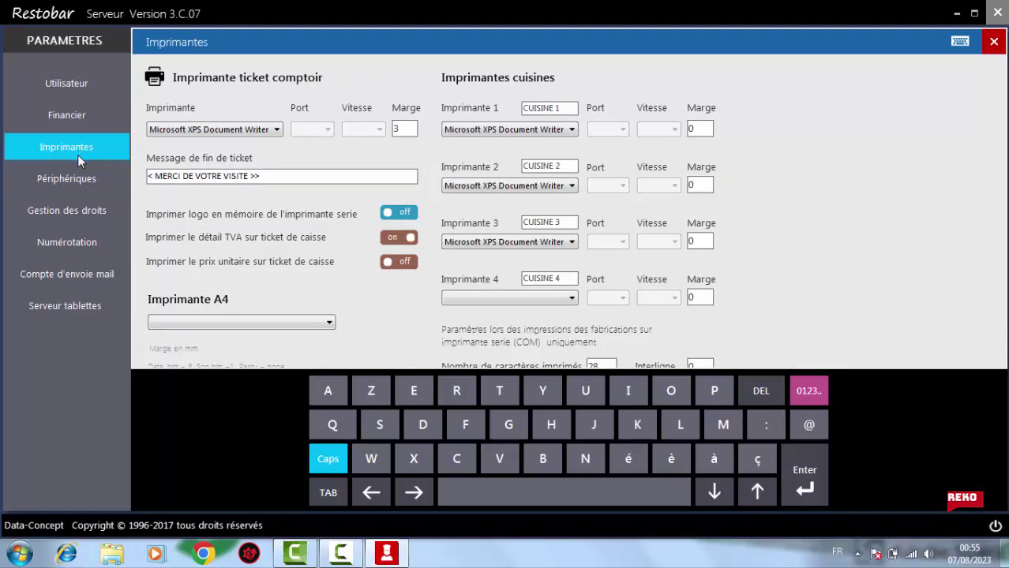
click(84, 179)
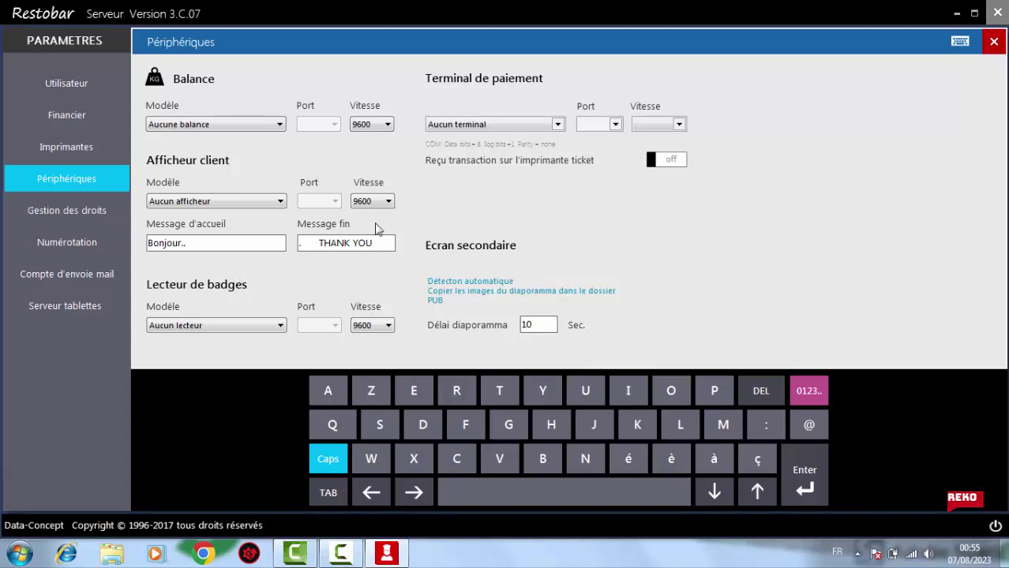
click(244, 128)
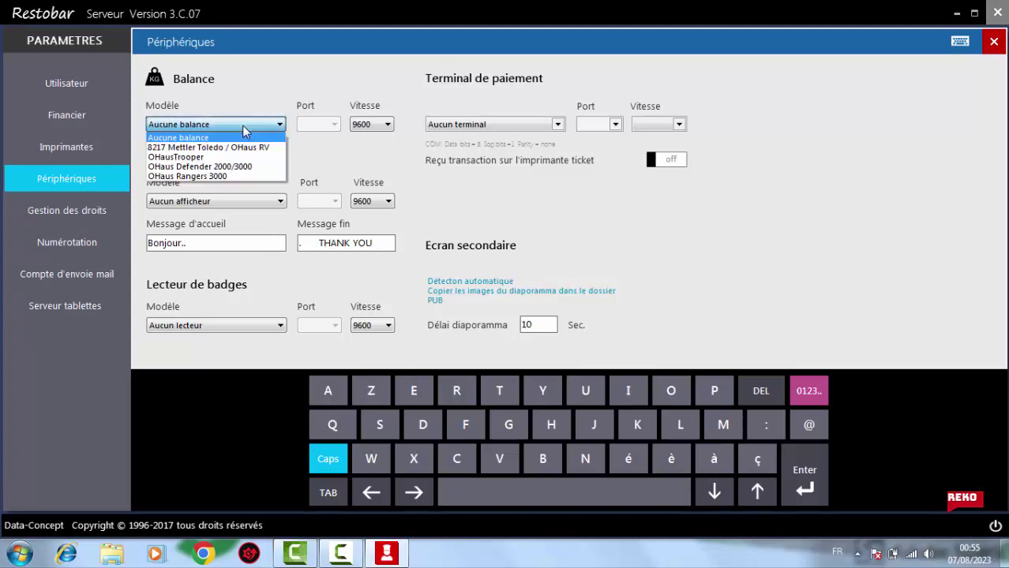
click(244, 128)
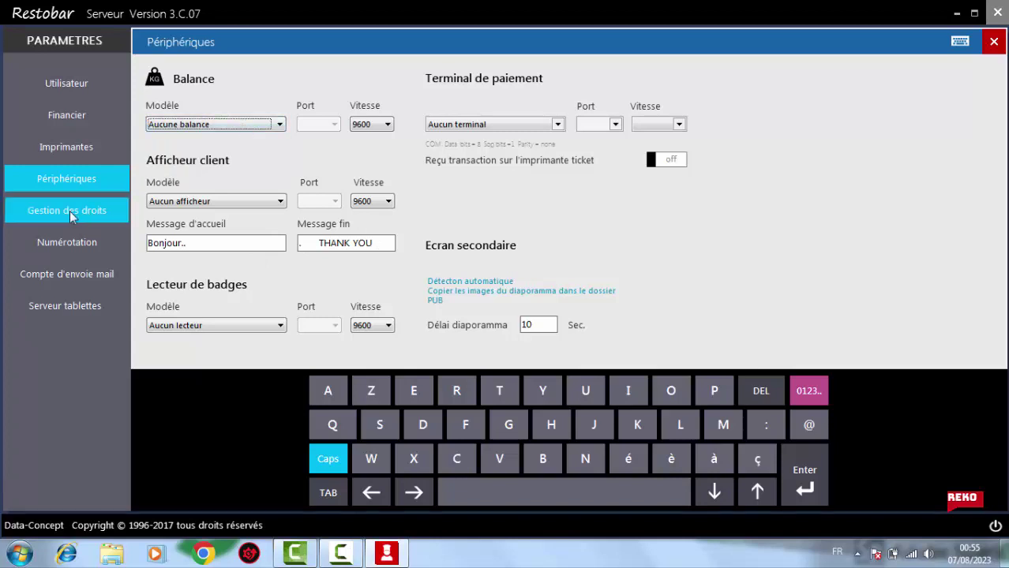
click(69, 211)
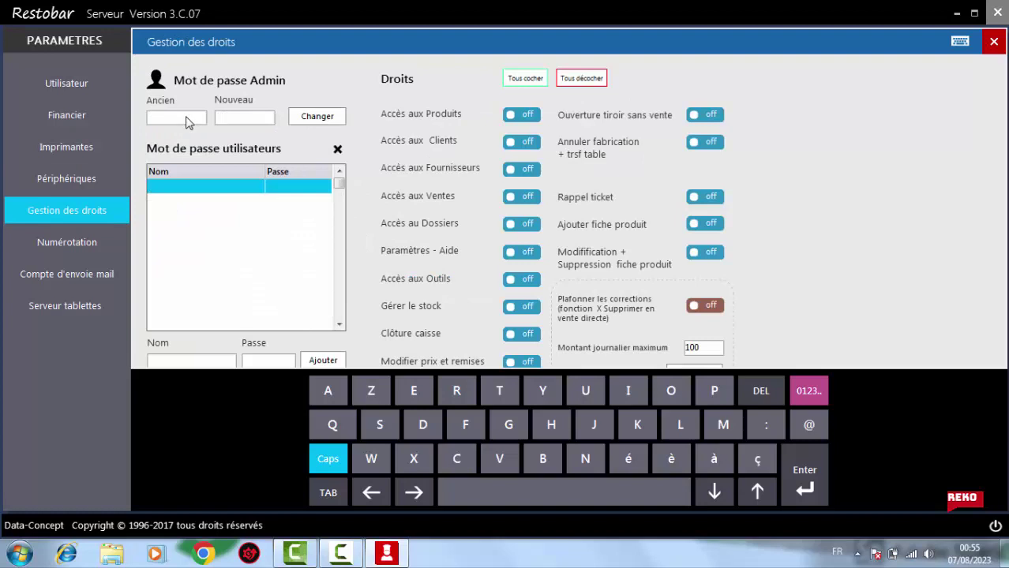
Set a new admin password and confirm the saved message
click(240, 118)
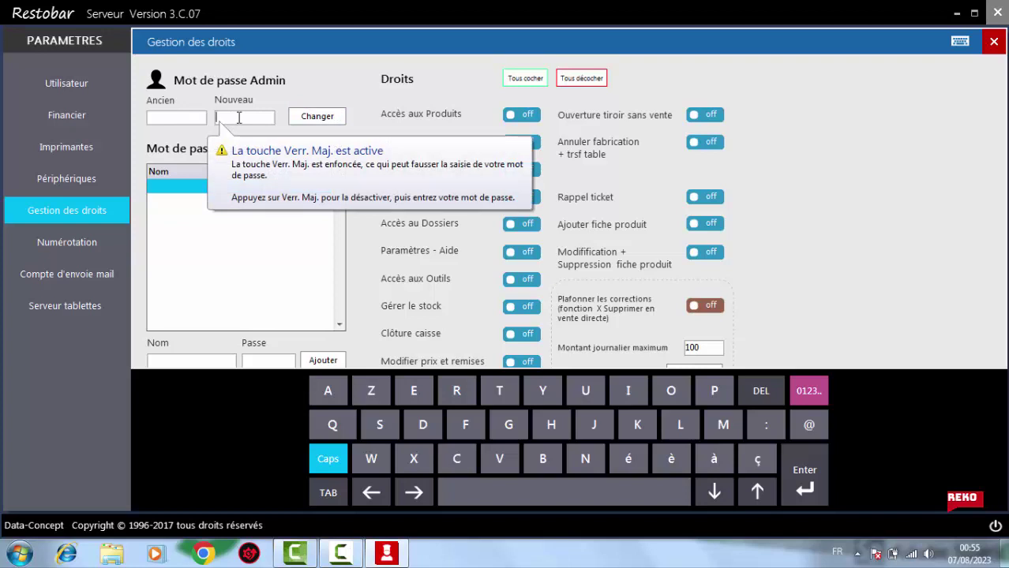
text(•••)
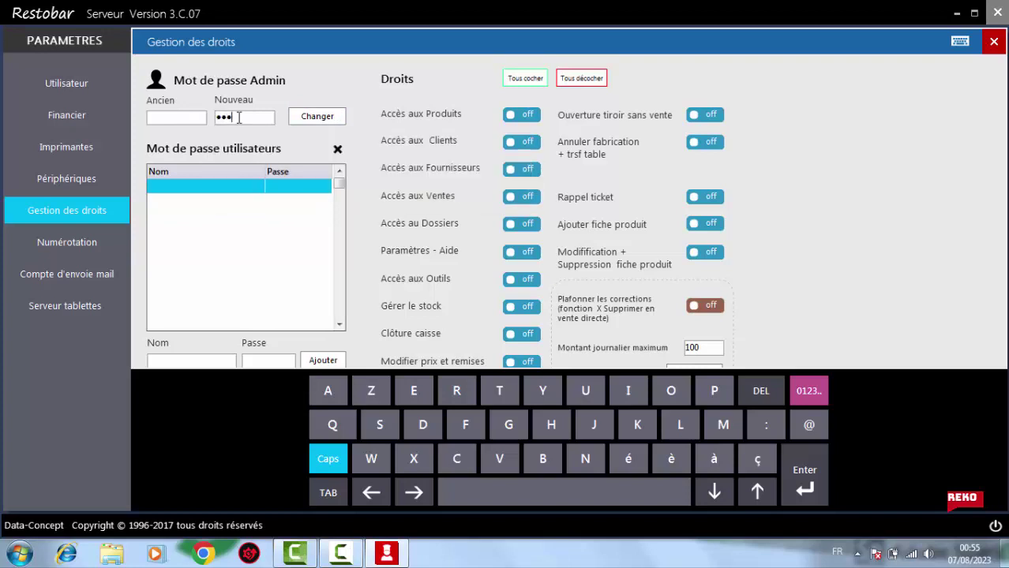
text(••)
click(326, 124)
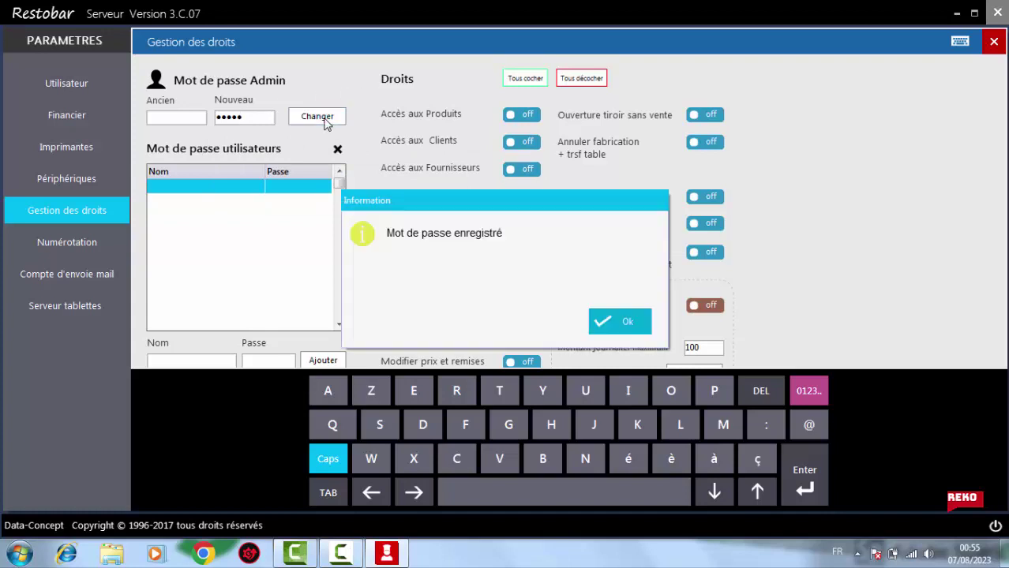
click(635, 330)
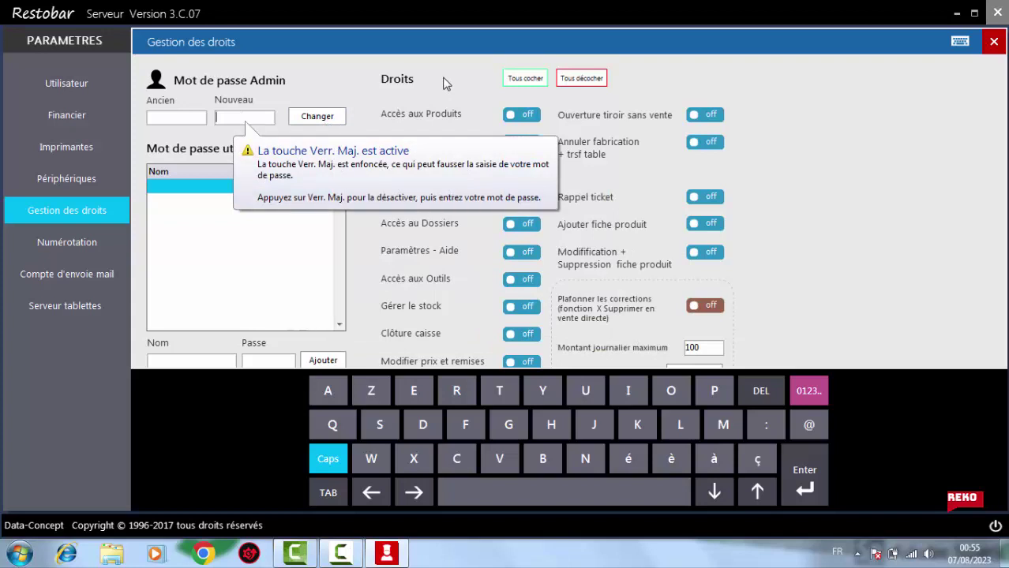
click(179, 207)
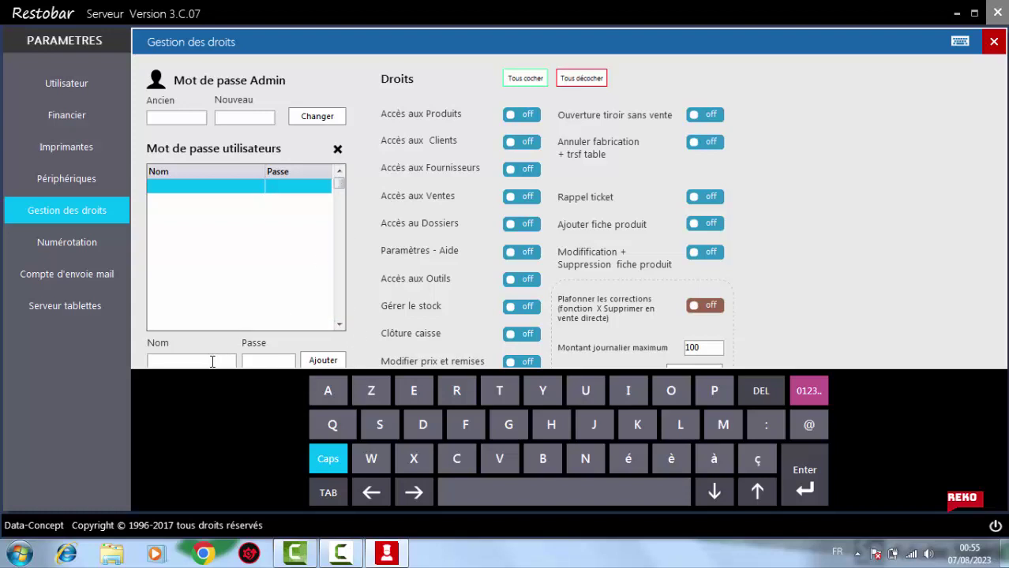
Add a new user with their name and password to the user password list
text(TCHUKI)
key(BackSpace)
key(BackSpace)
key(BackSpace)
text(IKO REKO)
key(Tab)
text(123)
key(Tab)
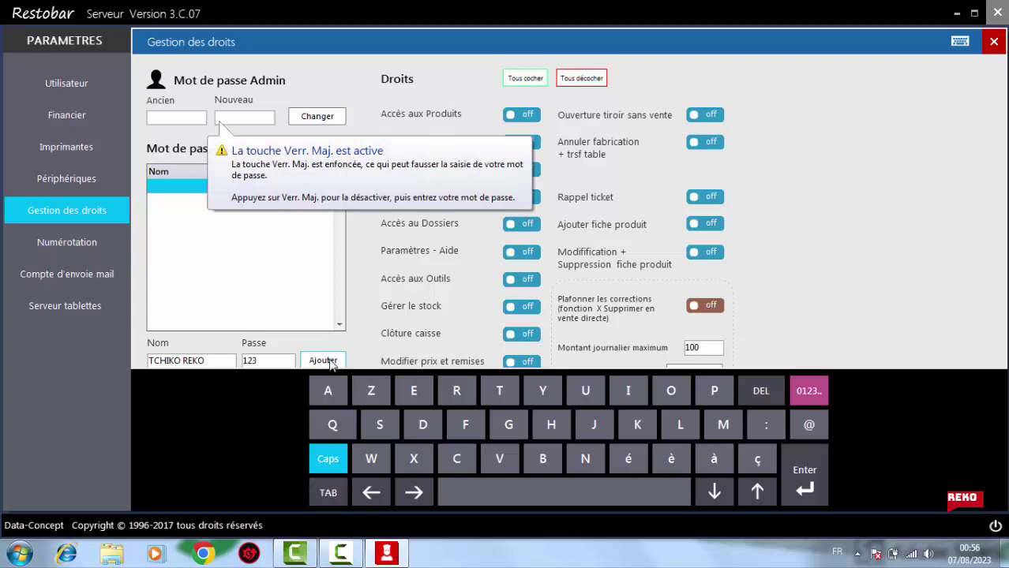
click(323, 360)
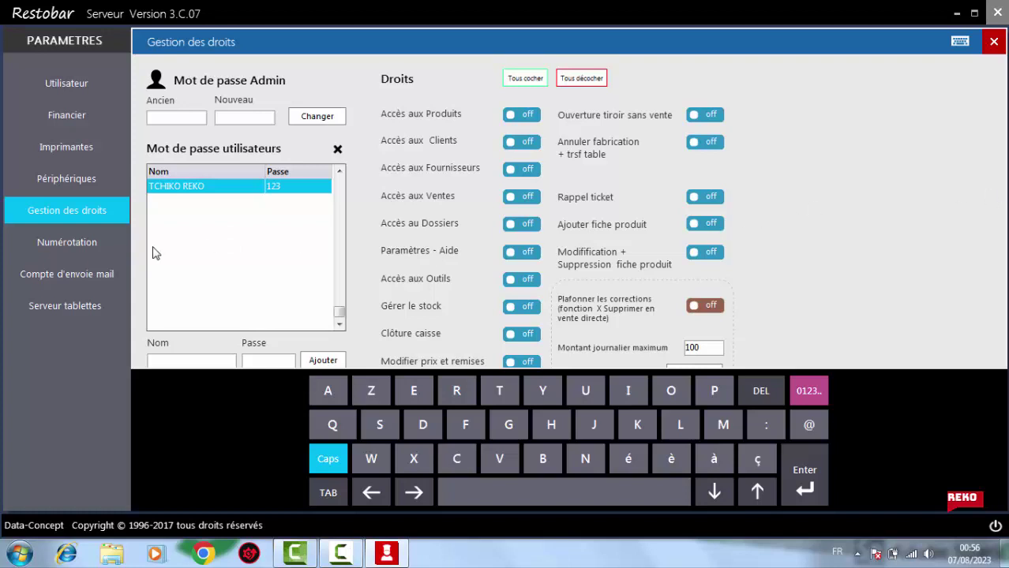
click(79, 241)
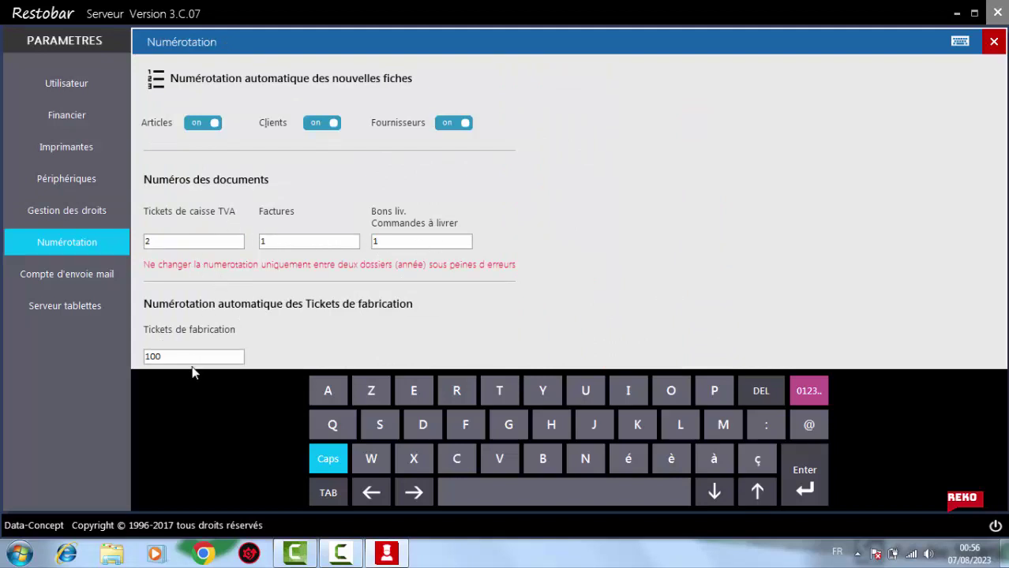
Enable starting the tablet server together with Restobar
click(49, 281)
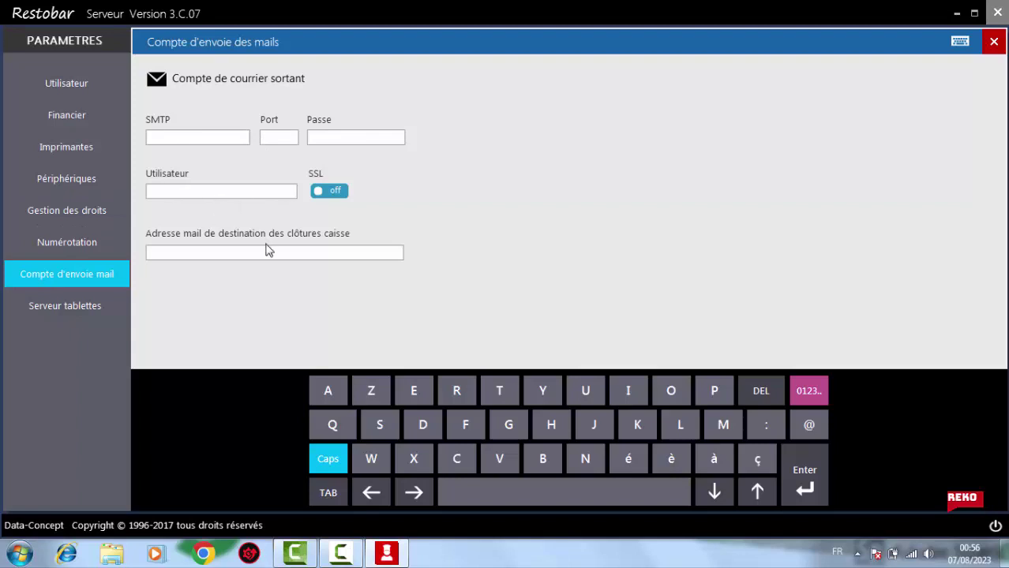
click(110, 308)
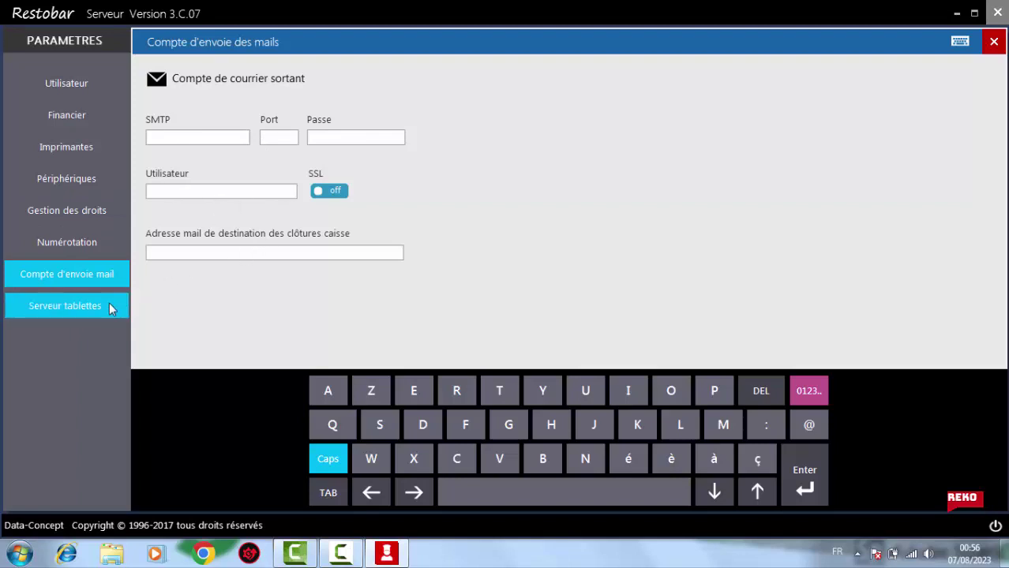
click(90, 309)
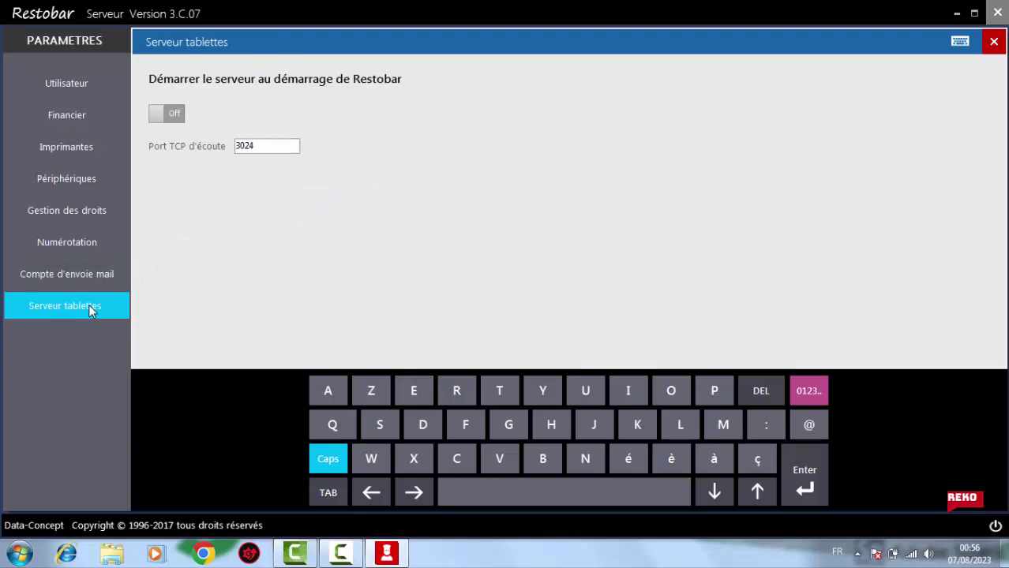
click(174, 116)
Look over the user, financial and printer settings, then close the settings window
click(98, 89)
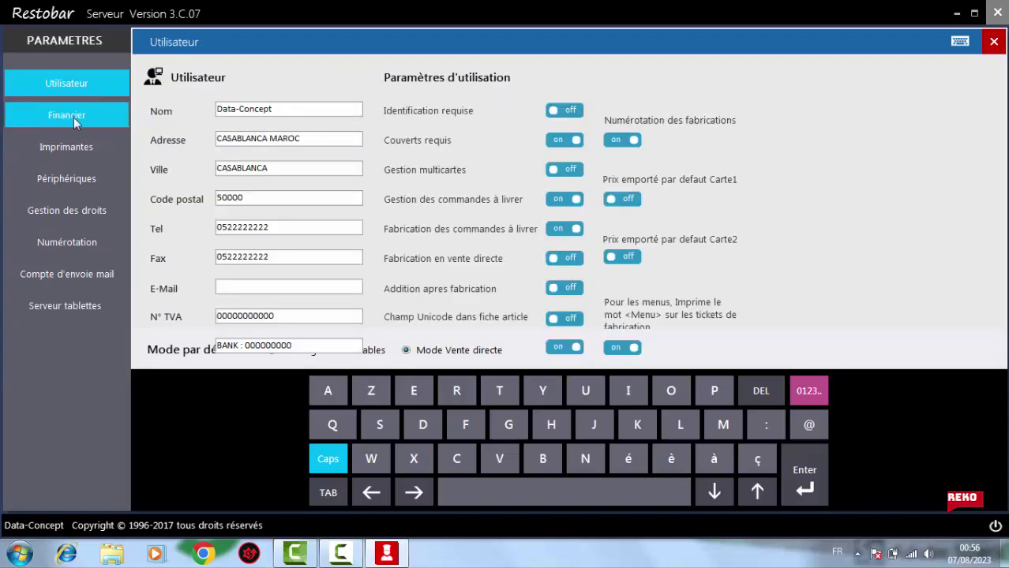
click(73, 117)
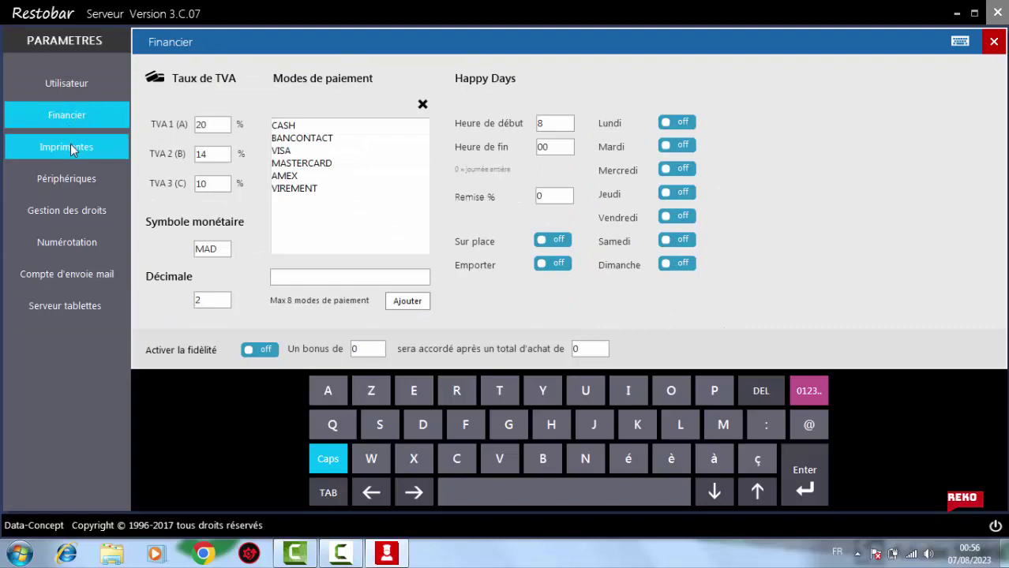
click(70, 148)
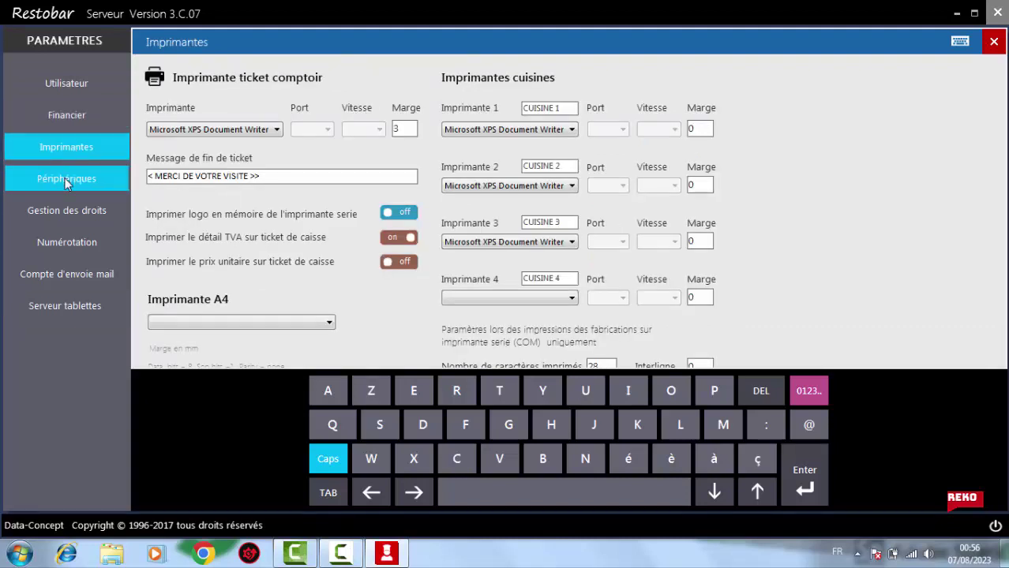
click(993, 45)
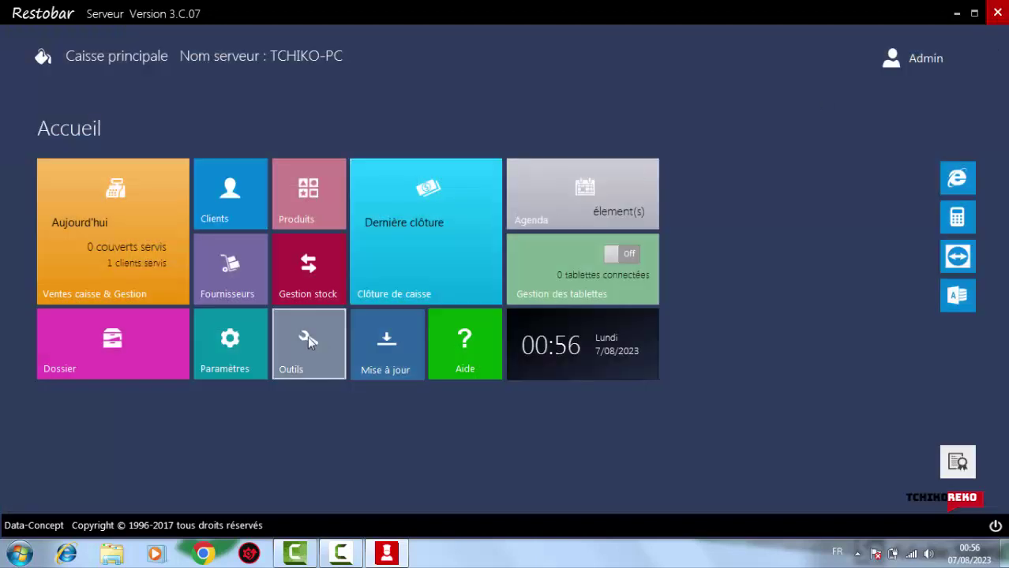
In Outils, select all maintenance files and choose drive C:\ for the external backup
click(301, 339)
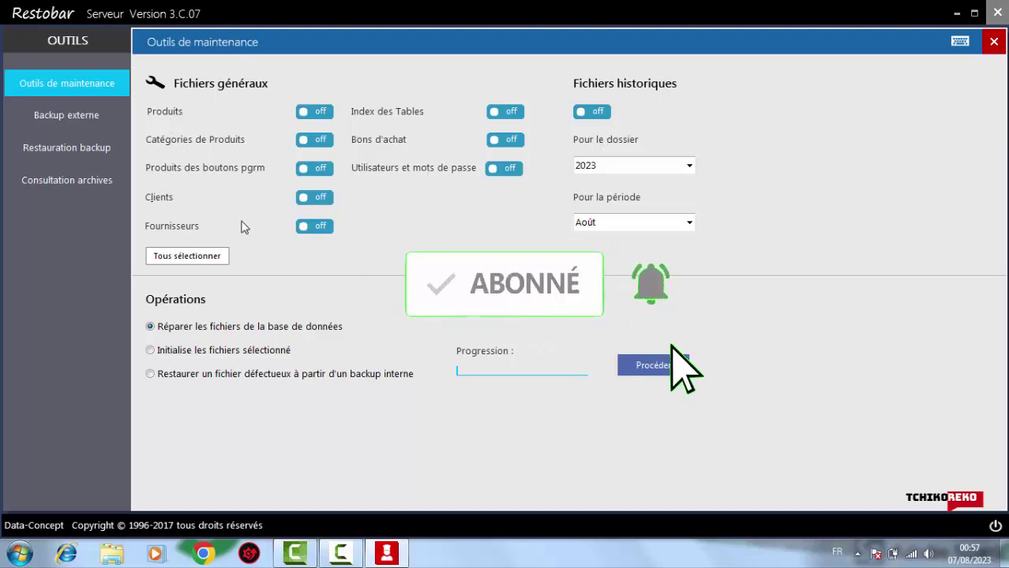
click(187, 258)
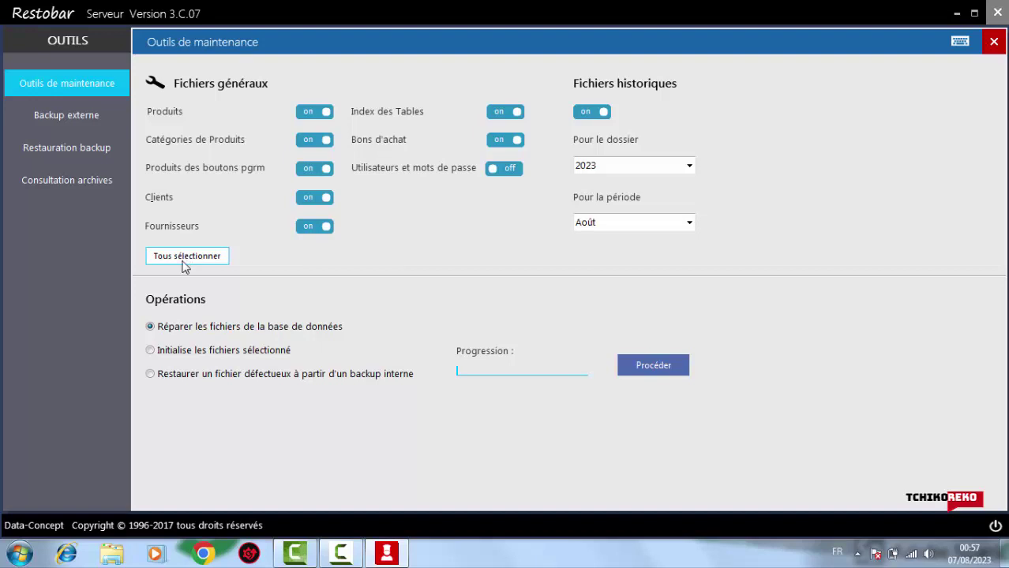
click(77, 123)
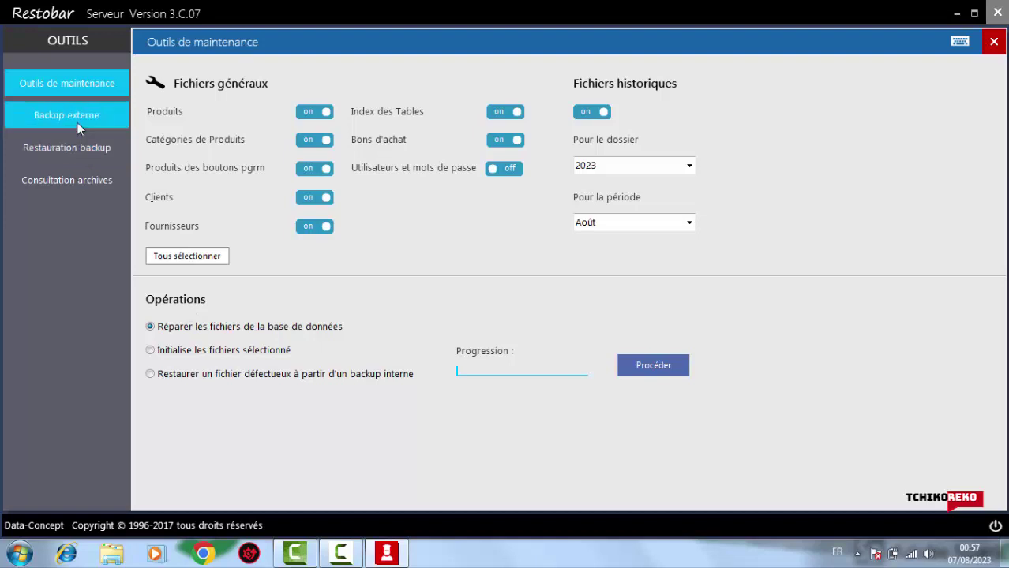
click(187, 136)
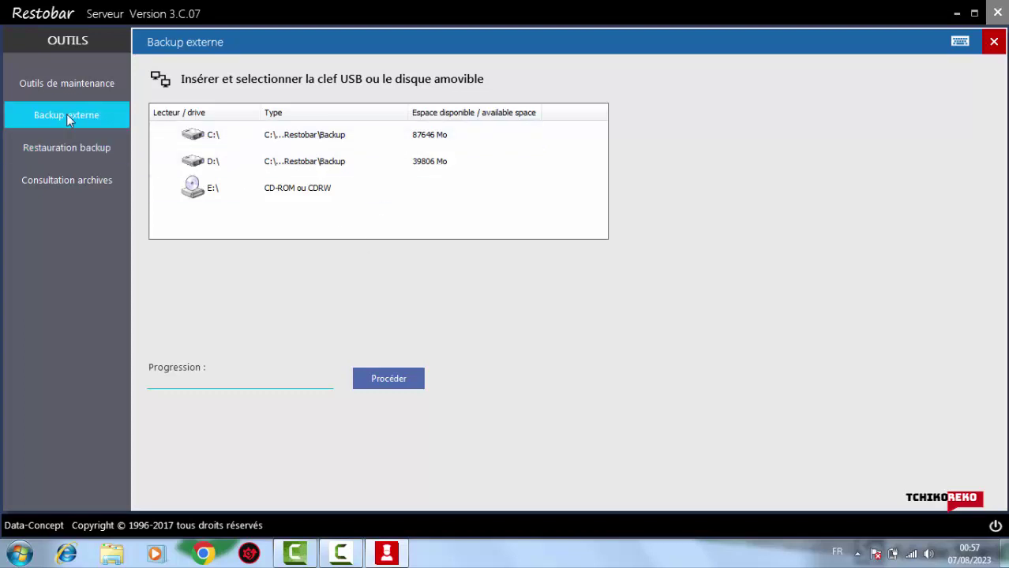
Open the Archive_Transactions_2023_août archive and inspect the first ticket's four article lines
click(67, 147)
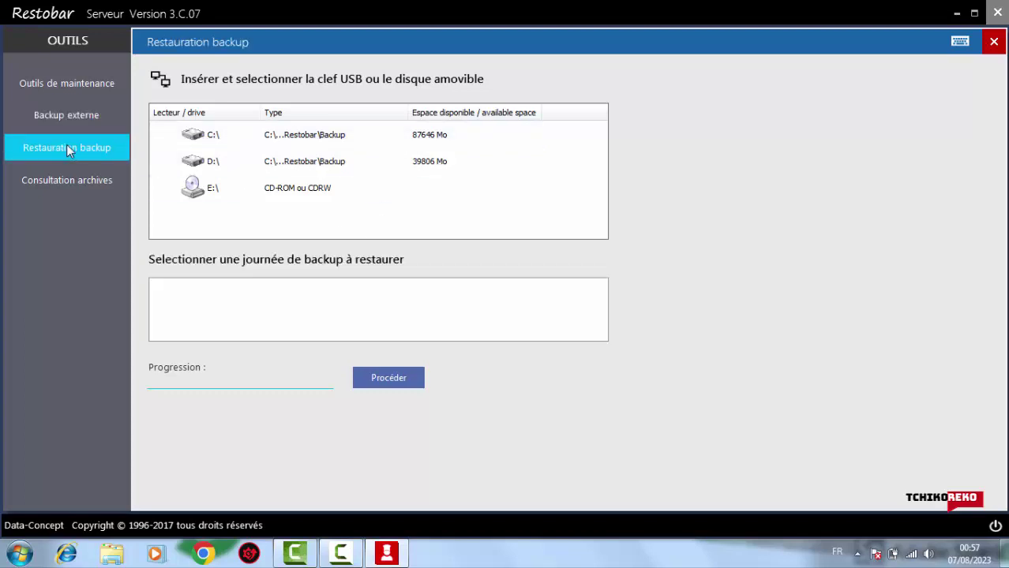
click(67, 173)
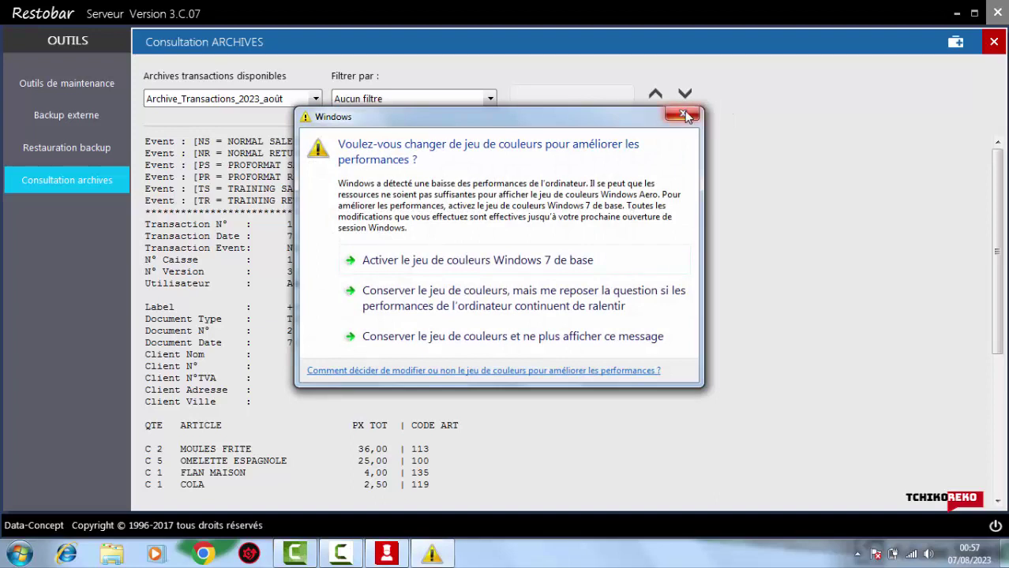
click(683, 114)
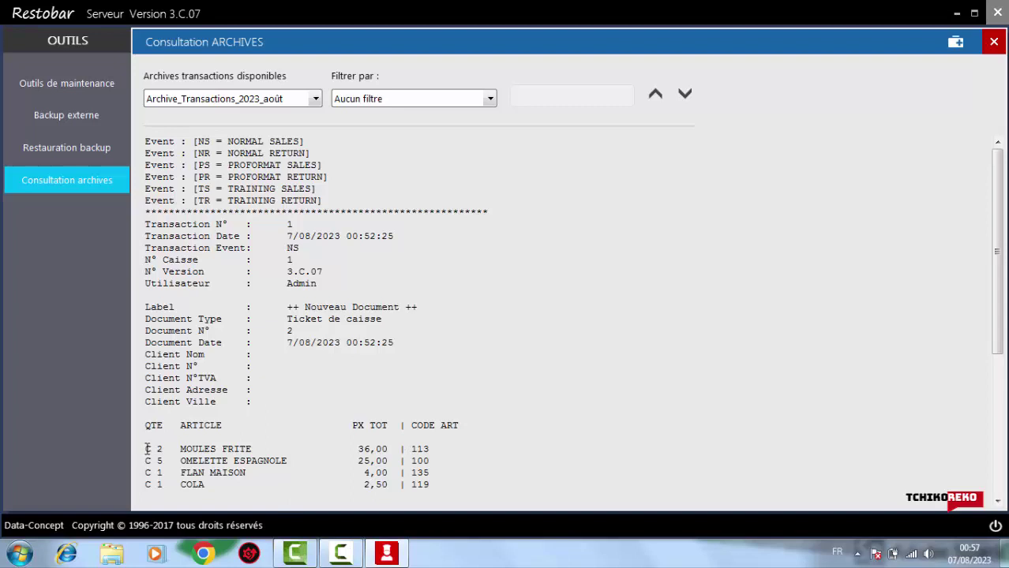
drag(145, 450, 486, 498)
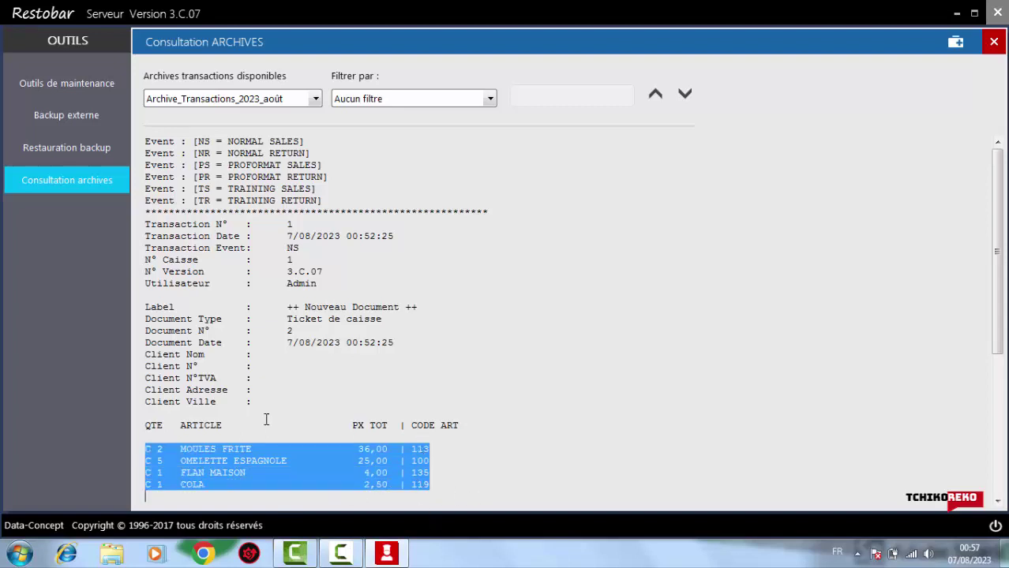
click(363, 376)
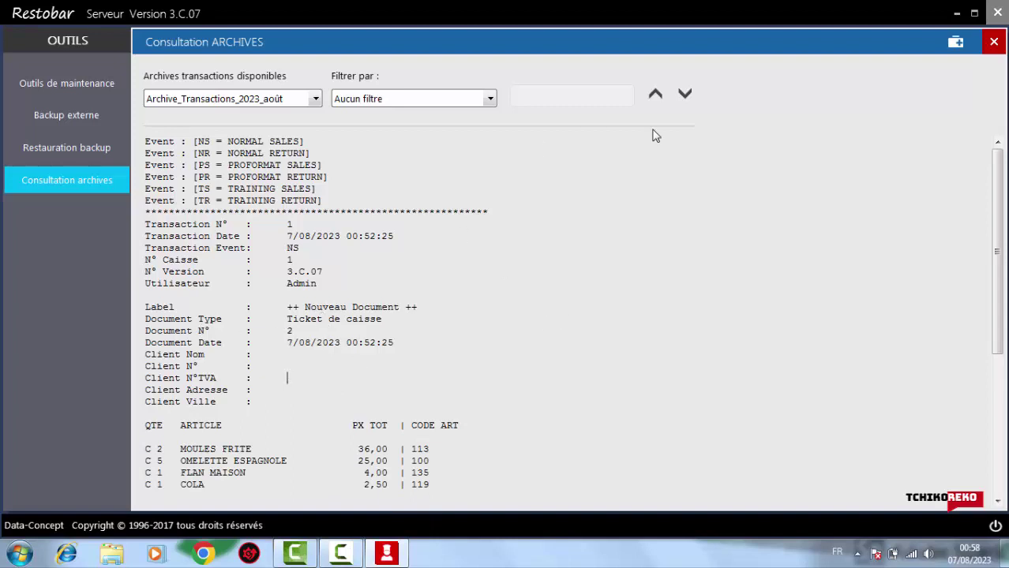
Close the archives window and switch the Gestion des tablettes server on
click(992, 45)
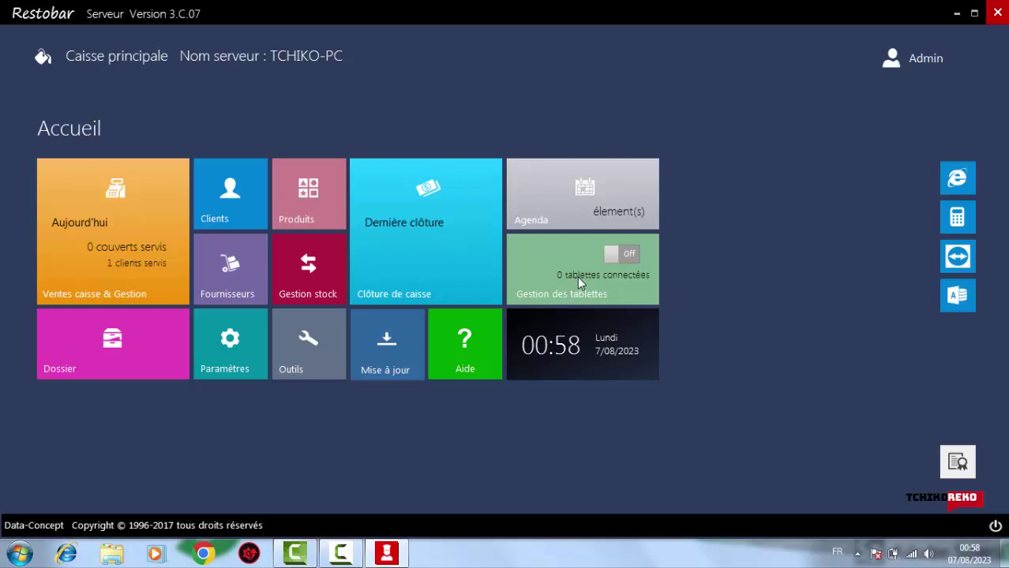
click(629, 256)
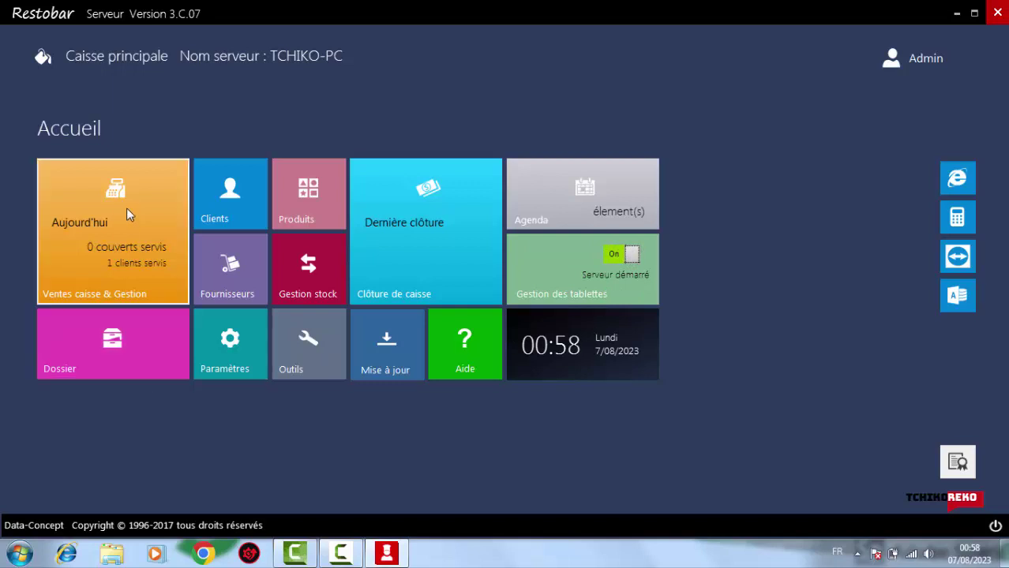
Open client 126 from the client list and enter the new last and first names
click(243, 203)
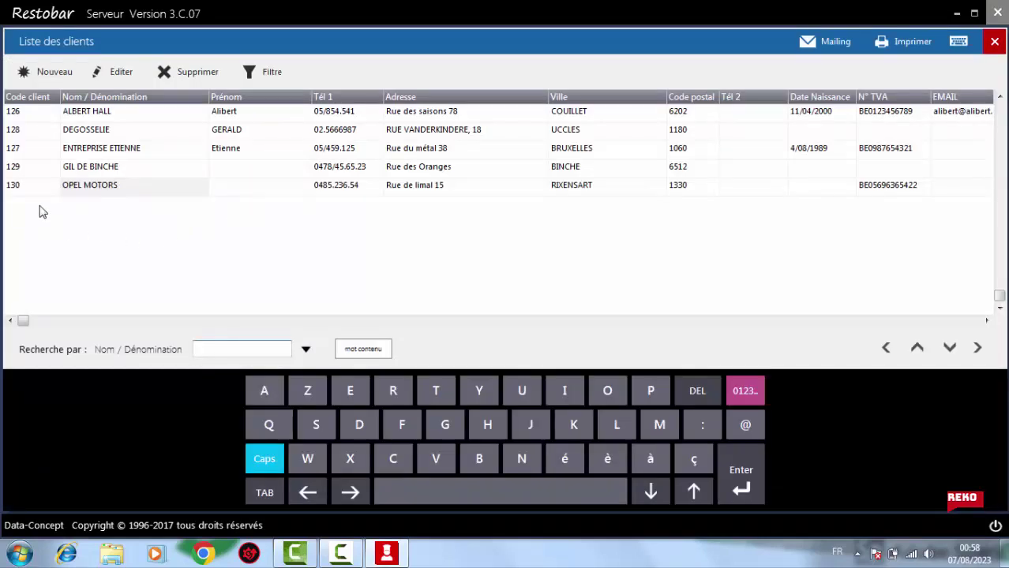
click(96, 117)
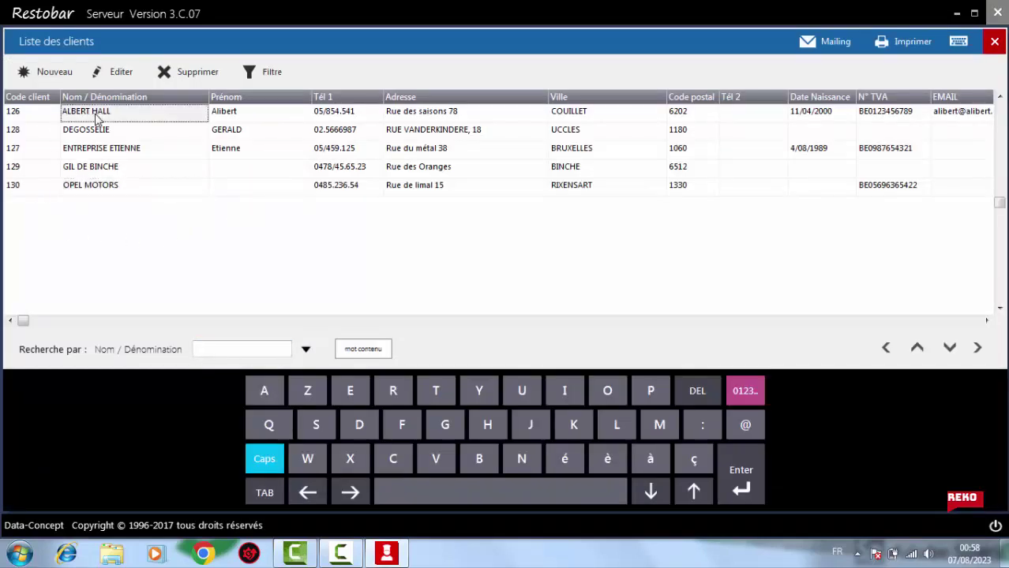
double_click(97, 117)
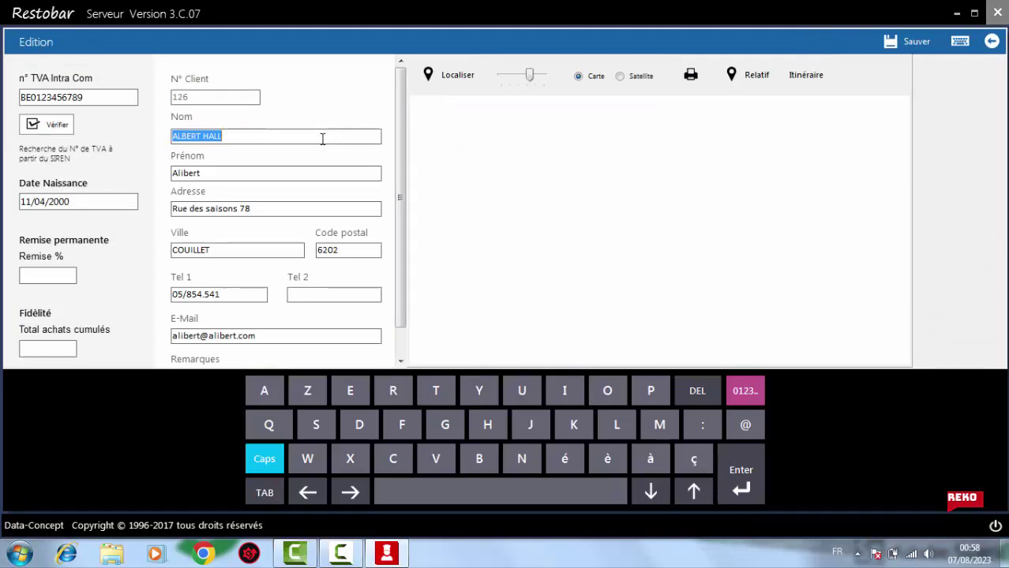
text(AH)
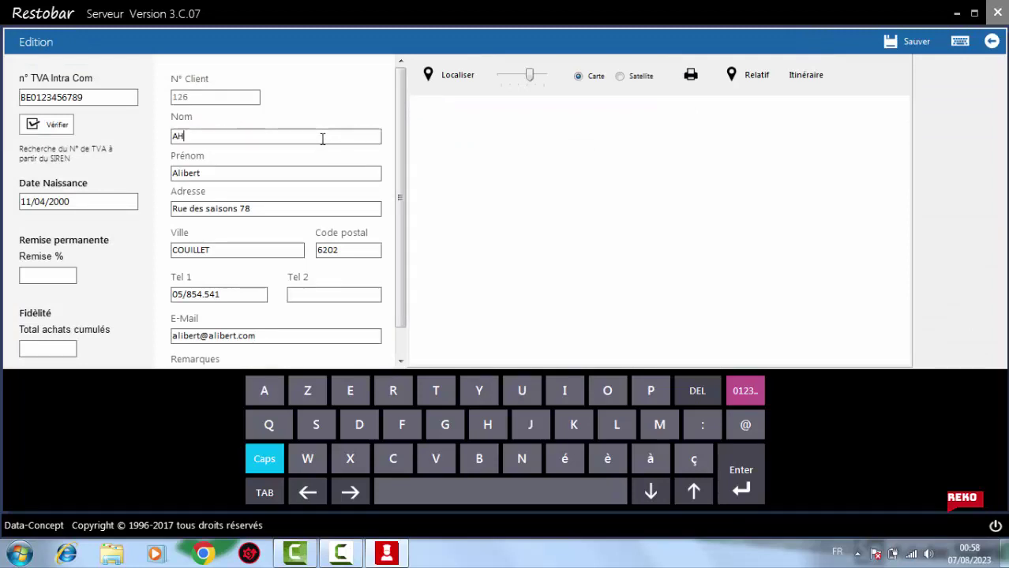
text(MED)
click(288, 175)
double_click(288, 180)
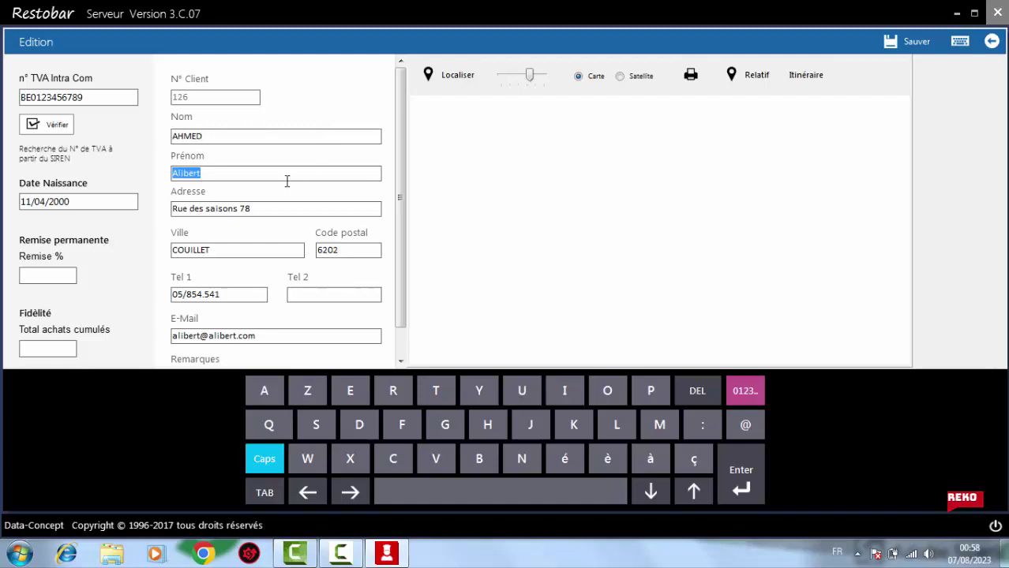
text(EL)
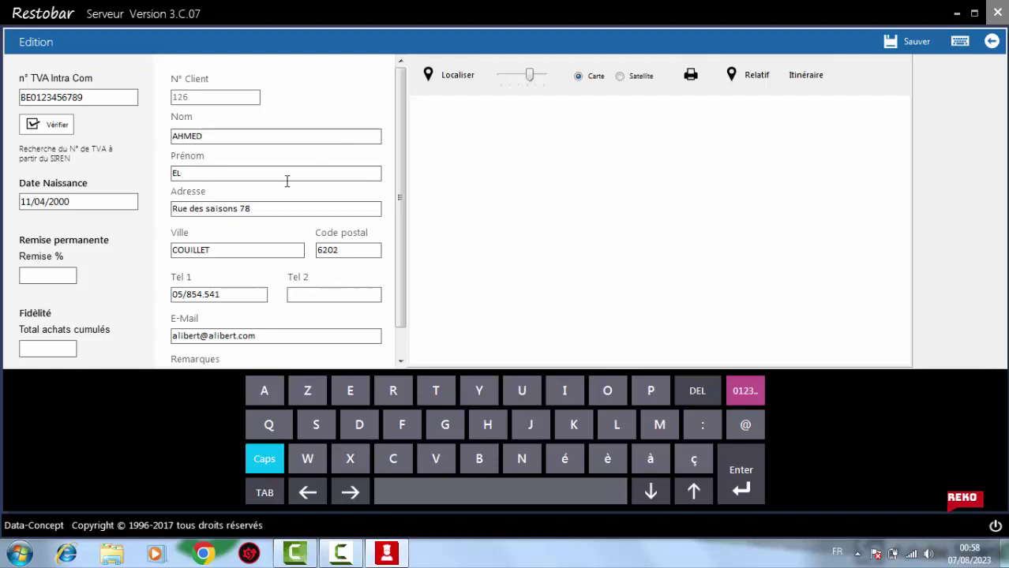
Set the client's address and city to CASABLANCA
click(260, 210)
key(BackSpace)
key(BackSpace)
key(BackSpace)
key(BackSpace)
key(BackSpace)
key(BackSpace)
key(BackSpace)
key(BackSpace)
key(BackSpace)
key(BackSpace)
key(BackSpace)
key(BackSpace)
key(BackSpace)
key(BackSpace)
key(BackSpace)
key(BackSpace)
key(BackSpace)
key(BackSpace)
text(CASABLANCA)
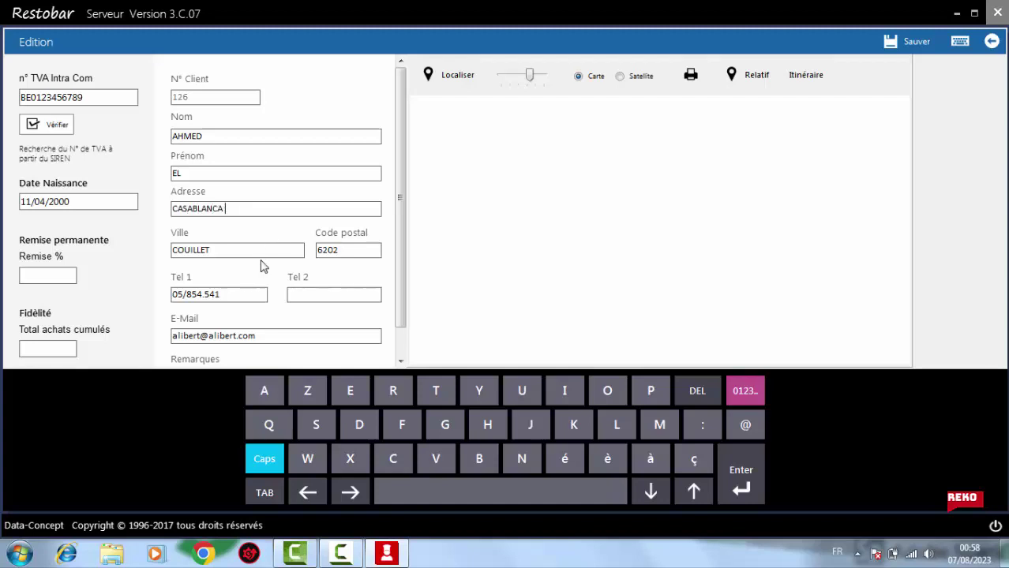
double_click(258, 251)
text(CASABLANCA)
Replace the client's phone number and set the postal code to 50000
key(Tab)
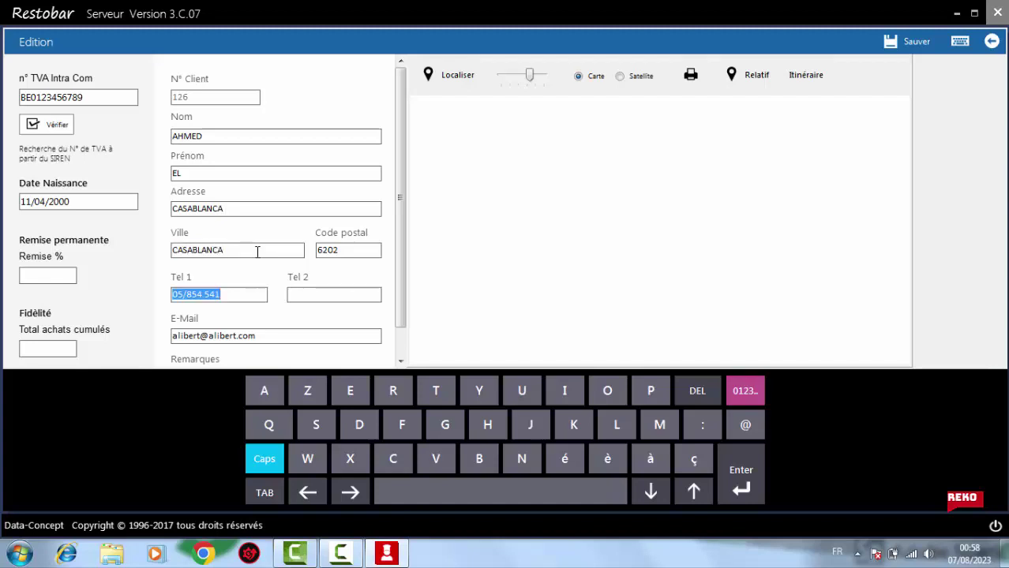
click(249, 294)
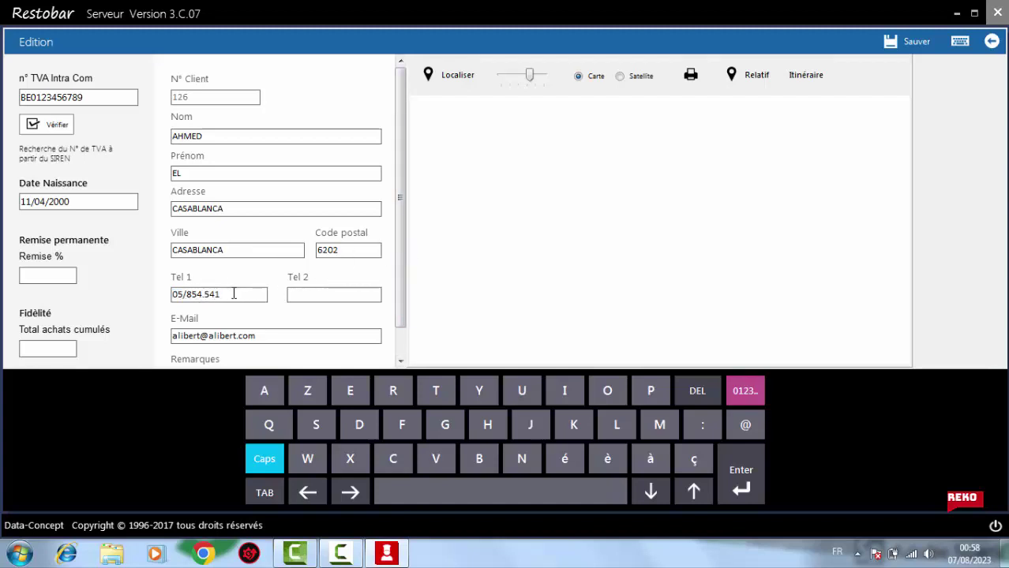
drag(234, 293, 184, 294)
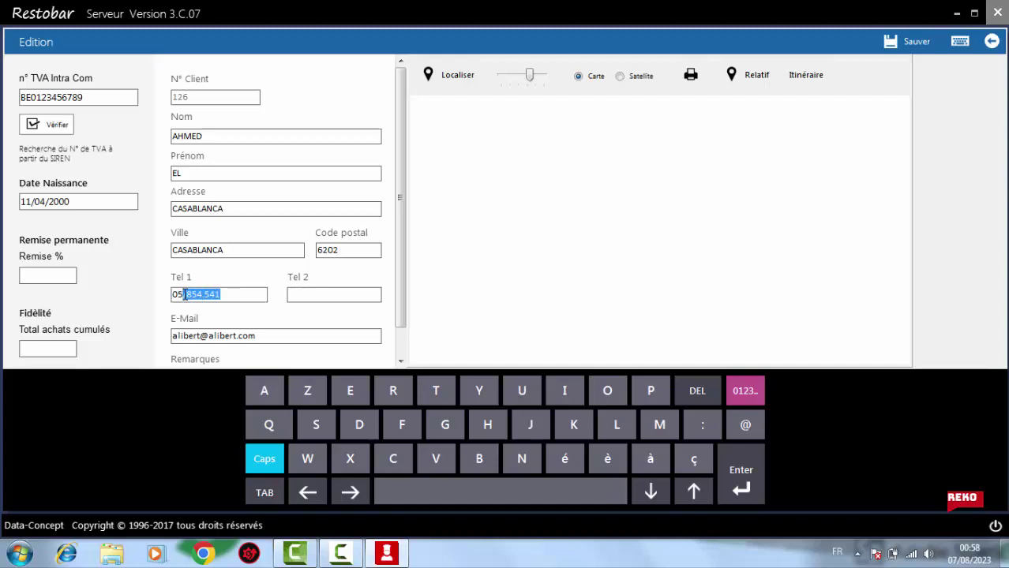
text(2000000)
click(346, 250)
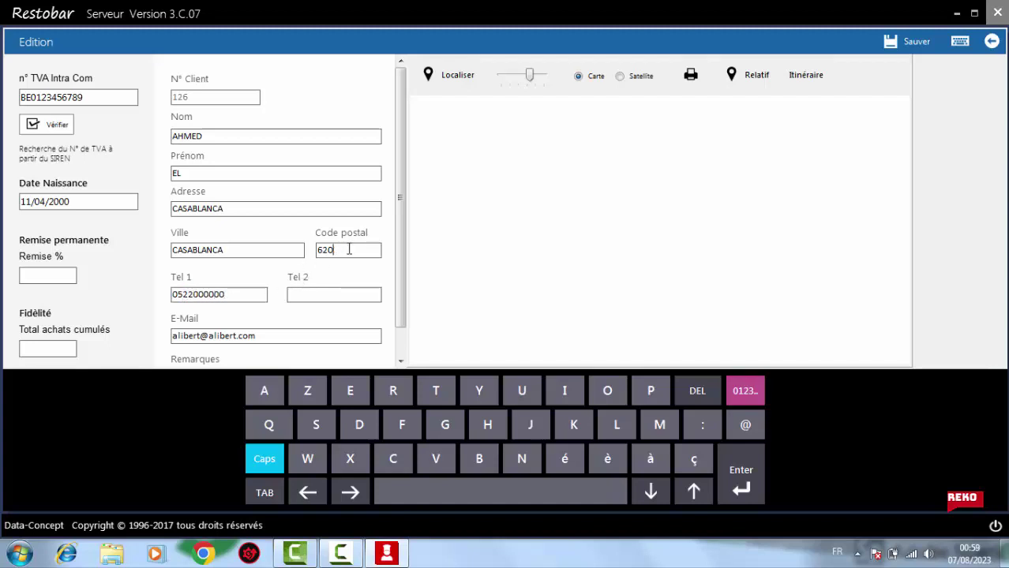
key(BackSpace)
key(BackSpace)
key(BackSpace)
text(50000)
click(63, 203)
Save client 126 and reopen the record to verify the changes
click(916, 43)
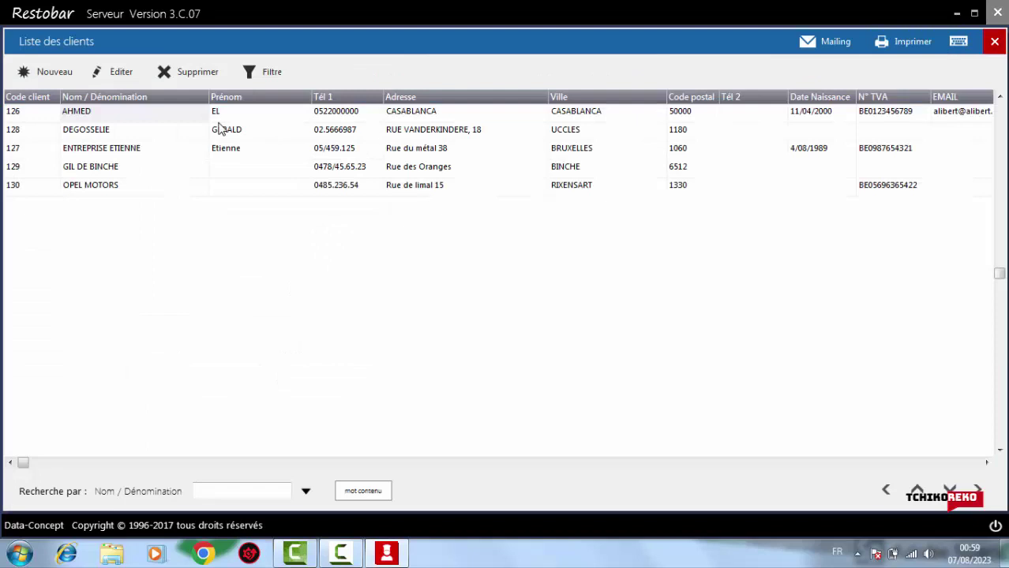
double_click(220, 126)
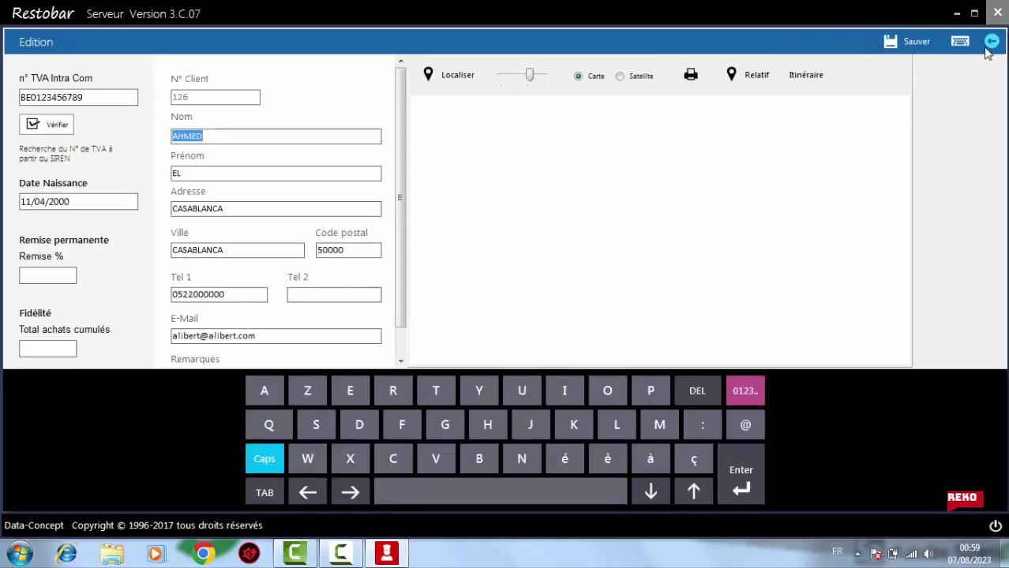
click(913, 49)
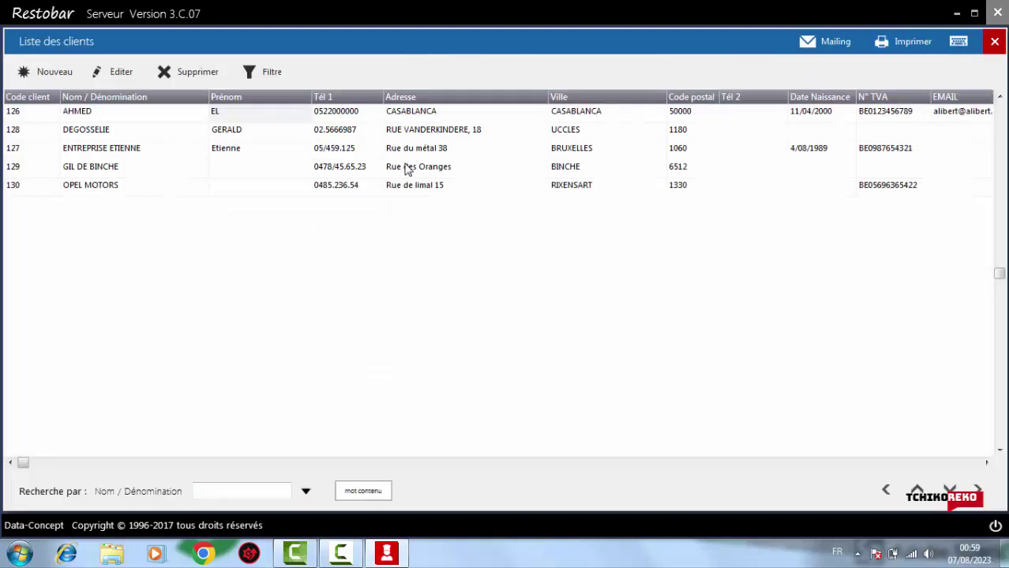
click(216, 133)
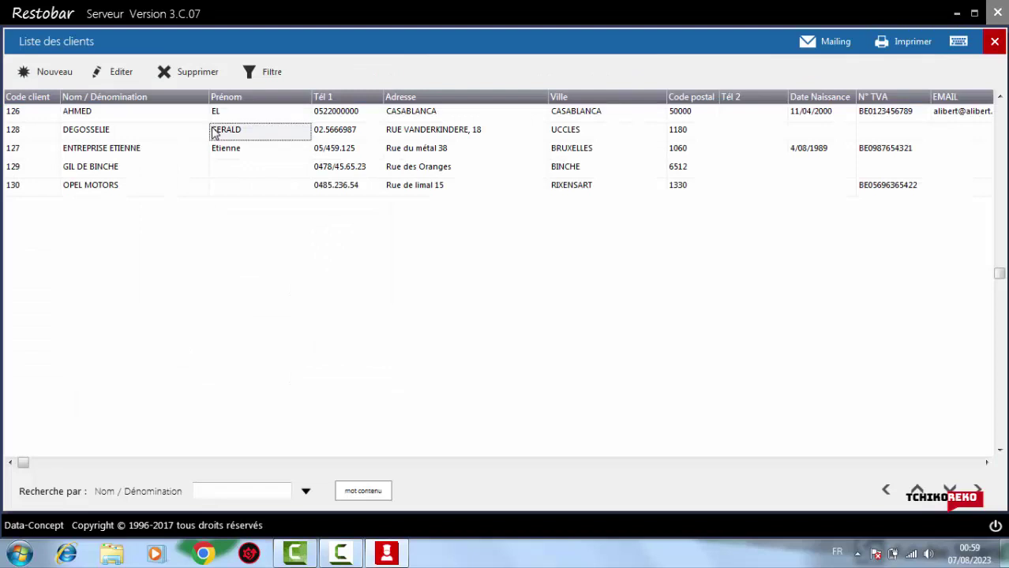
Open client 128 and replace its last name and first name with new ones
double_click(106, 133)
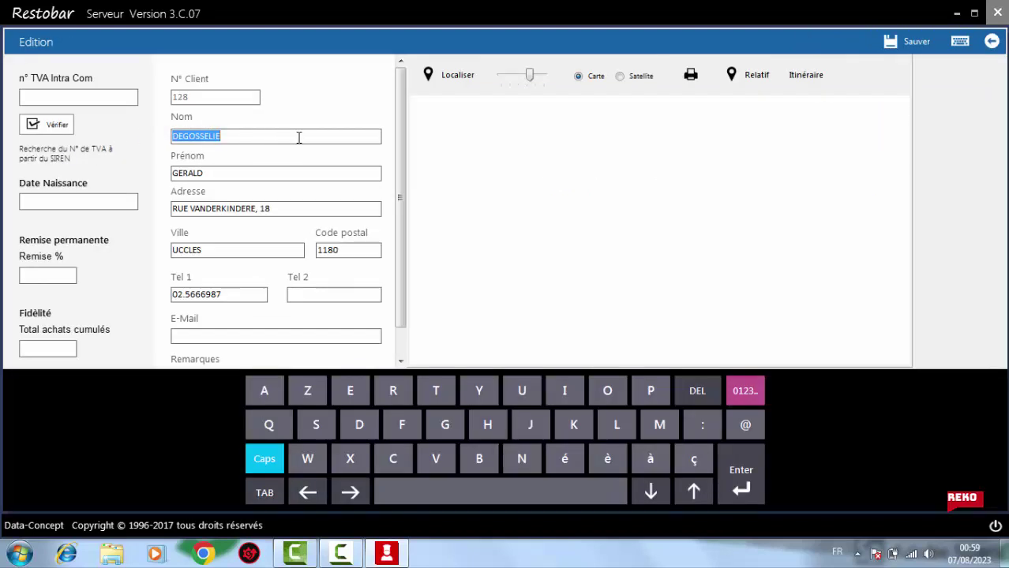
text(HICH)
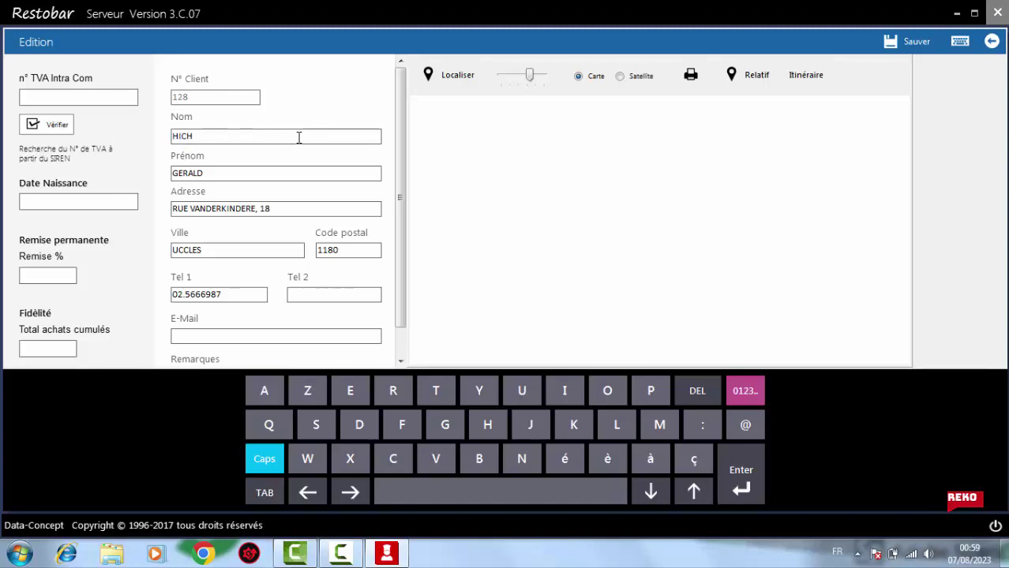
text(AM)
key(Tab)
text(AT)
key(Tab)
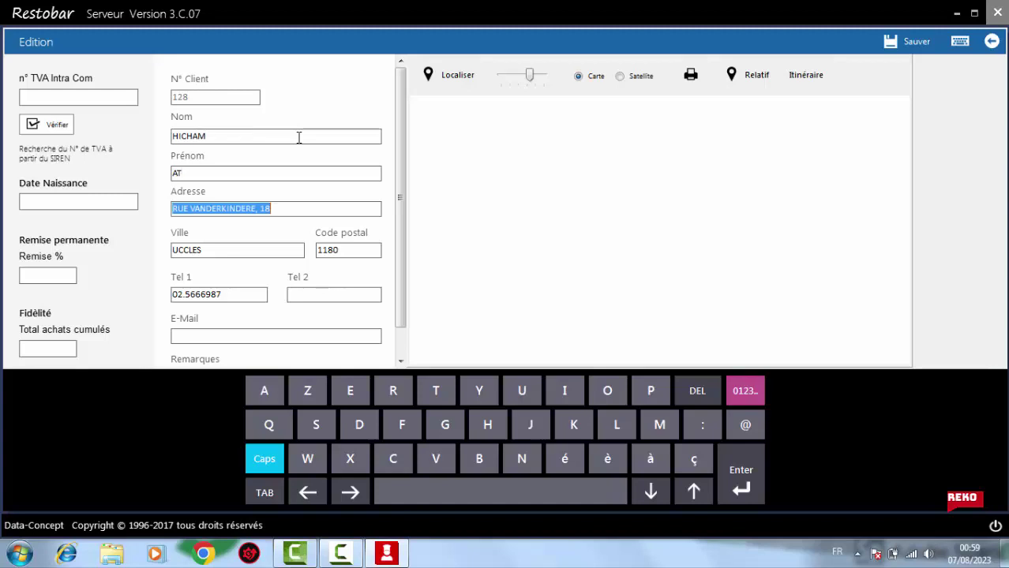
Set address and city to CASABLANCA, enter a new phone number, and save the record
text(CASA)
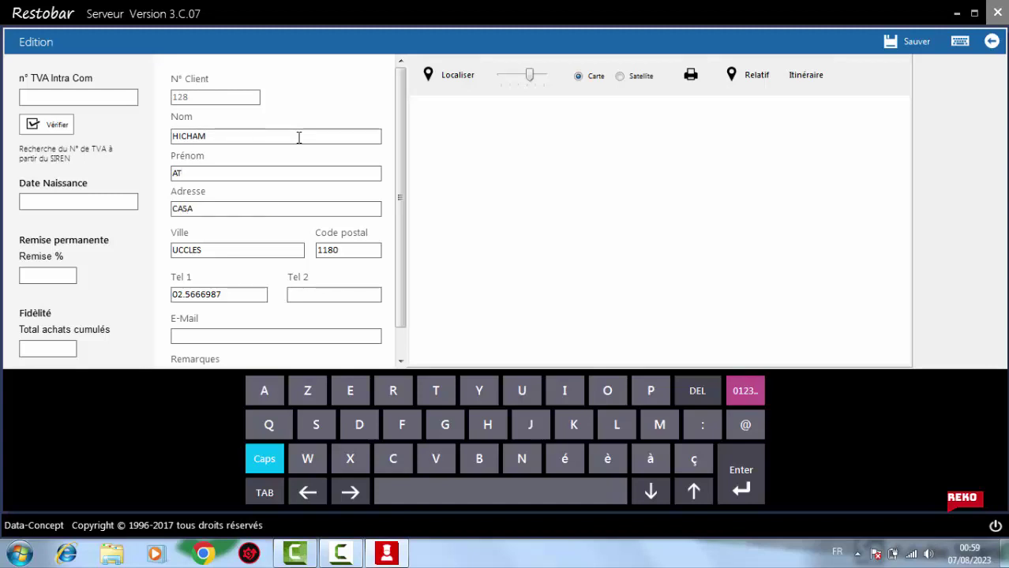
text(BLANCA)
click(225, 252)
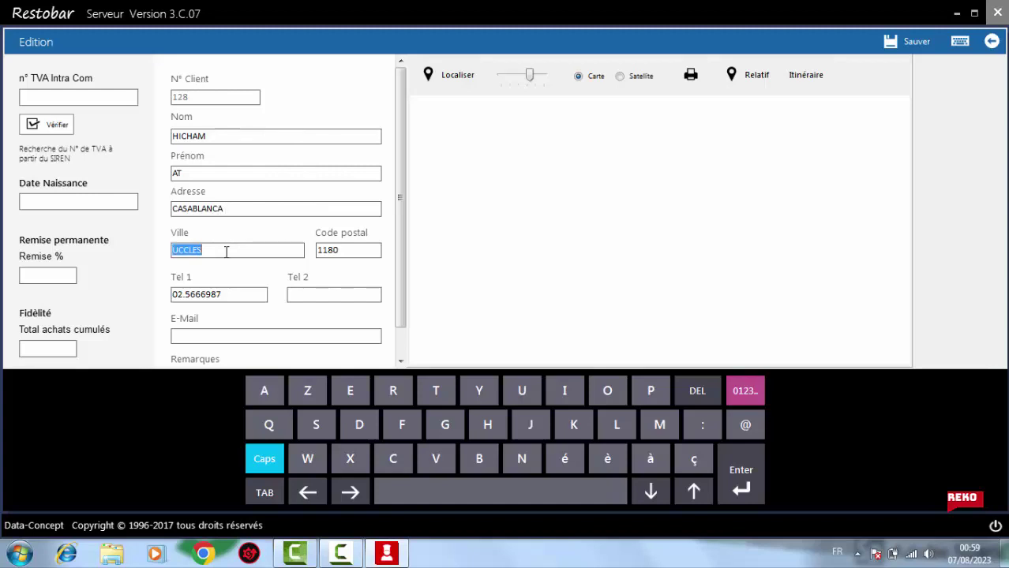
text(CASABLANCA)
key(Tab)
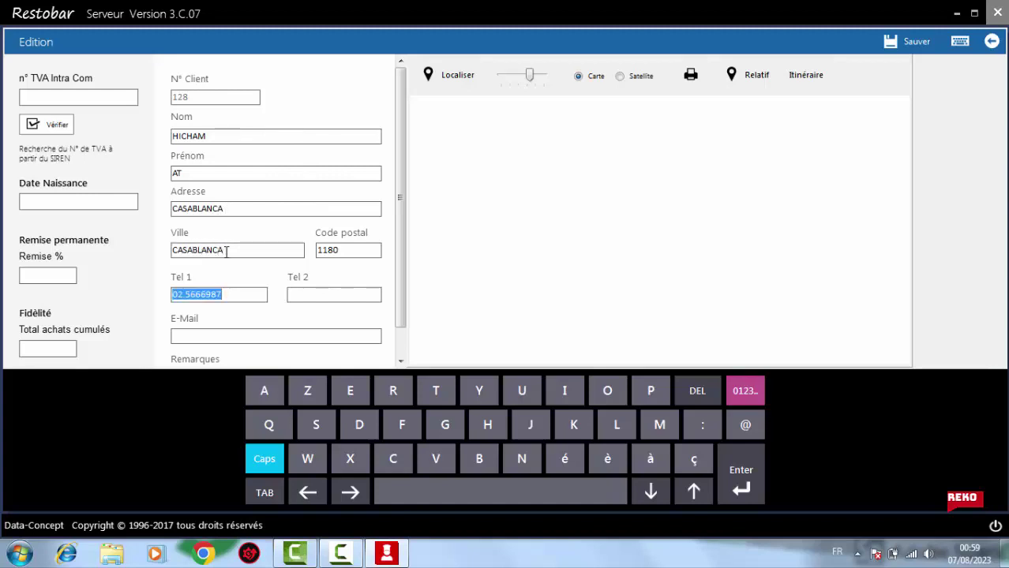
text(052)
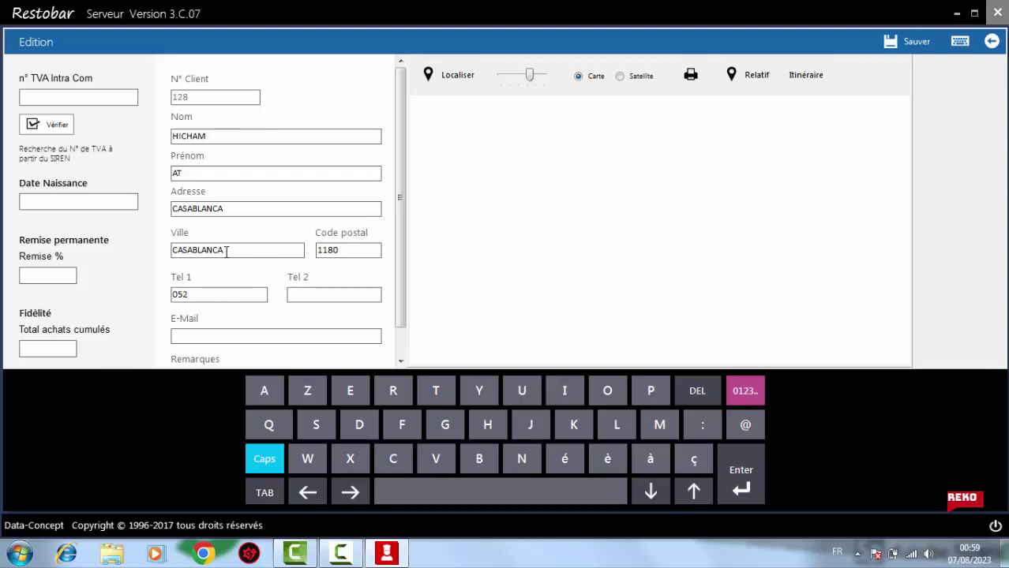
text(2000001)
click(915, 42)
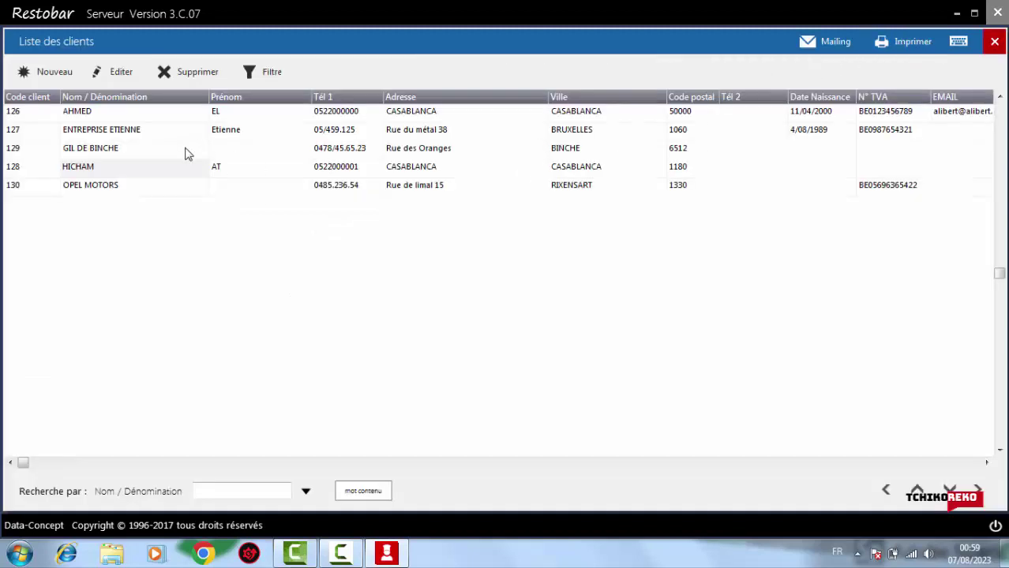
Open client 127 and enter a new last name and first name
double_click(138, 133)
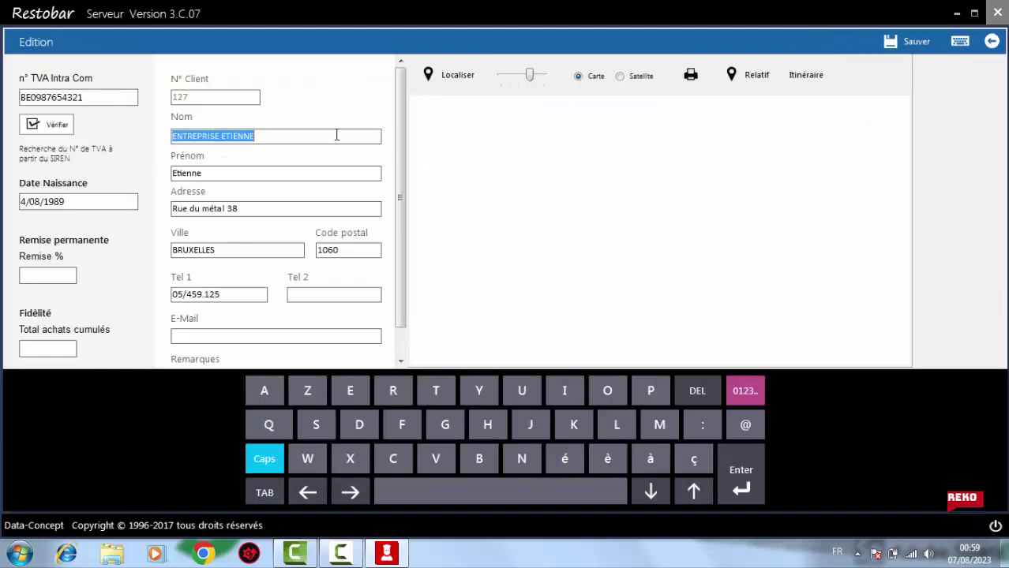
text(MOHA)
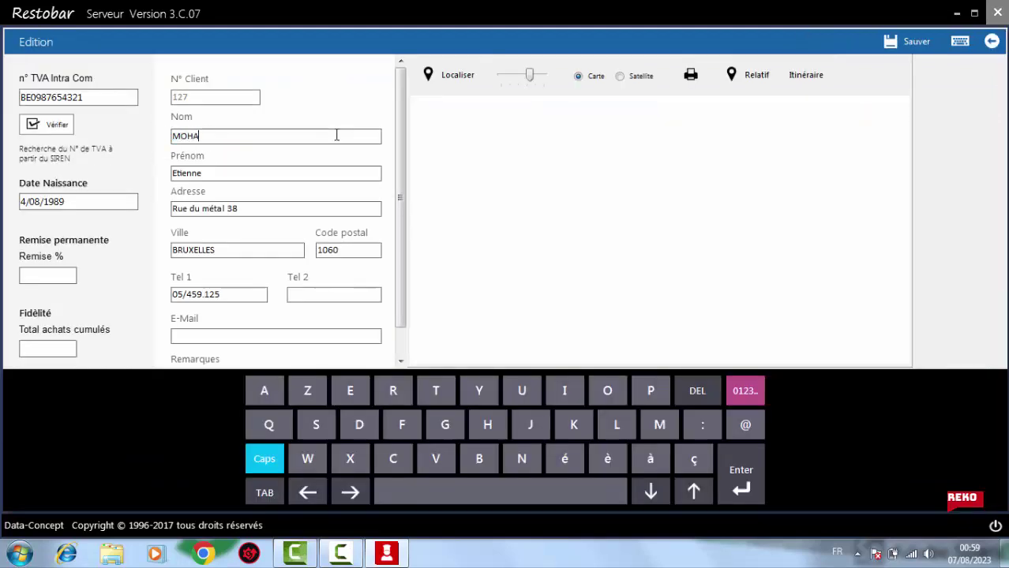
text(MED)
key(Tab)
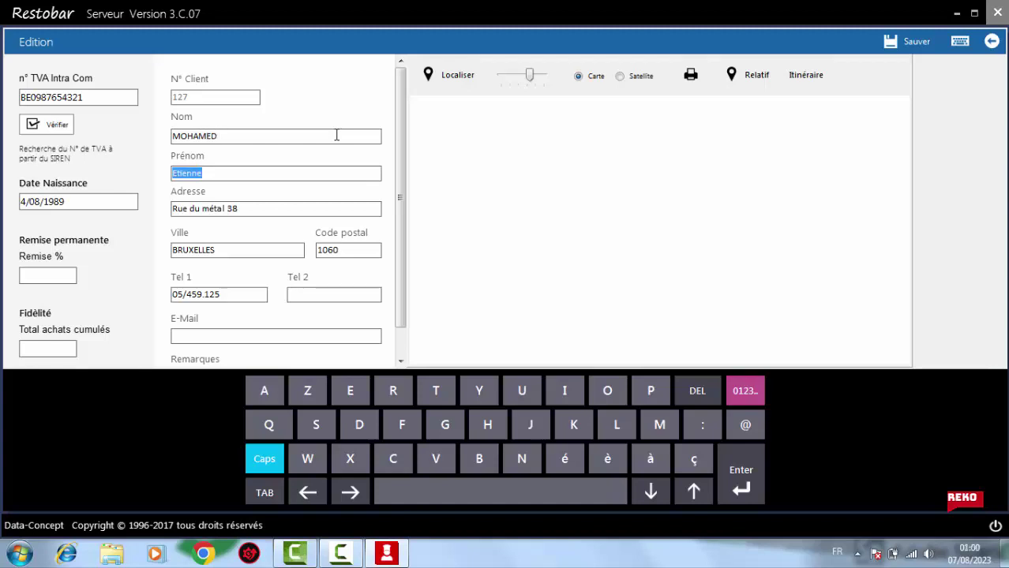
text(BEN)
key(BackSpace)
key(BackSpace)
key(BackSpace)
key(BackSpace)
key(BackSpace)
key(BackSpace)
key(BackSpace)
key(BackSpace)
key(BackSpace)
key(BackSpace)
key(BackSpace)
key(BackSpace)
key(BackSpace)
key(BackSpace)
key(BackSpace)
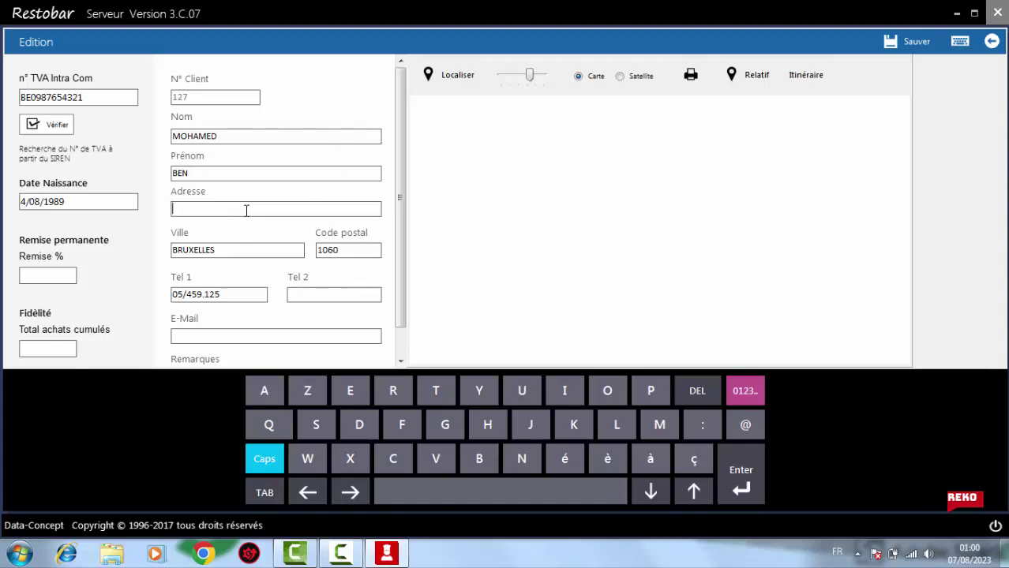
text(CASABLANCA)
key(Tab)
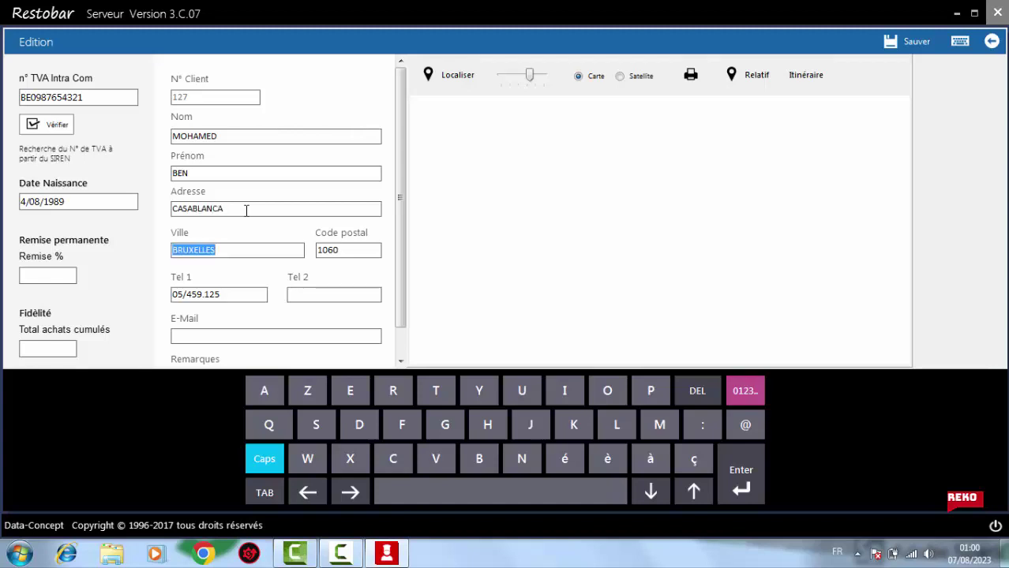
text(CASABL)
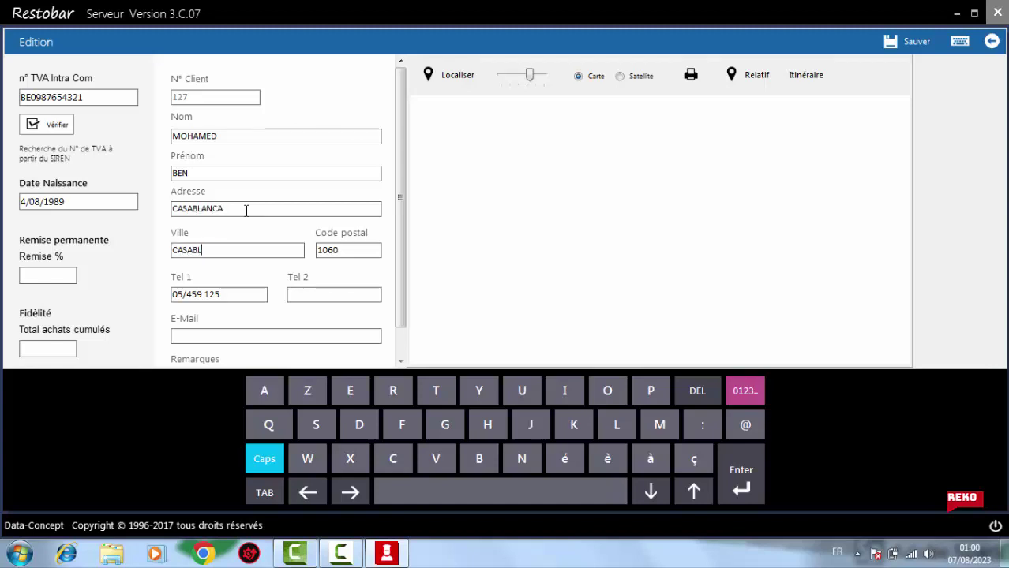
text(ANCA)
key(BackSpace)
key(BackSpace)
key(BackSpace)
key(BackSpace)
key(BackSpace)
key(BackSpace)
key(BackSpace)
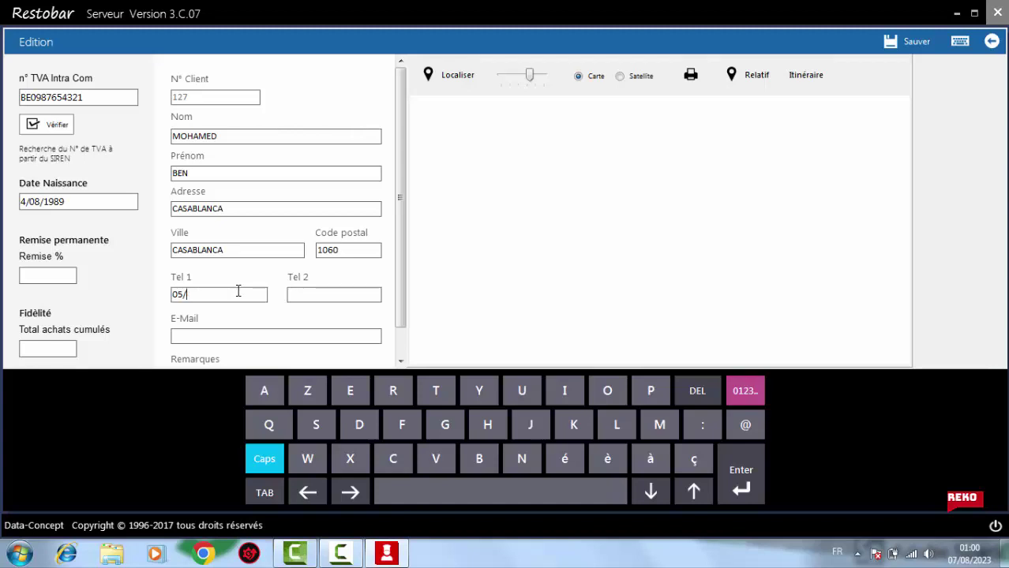
text(22000002)
click(915, 43)
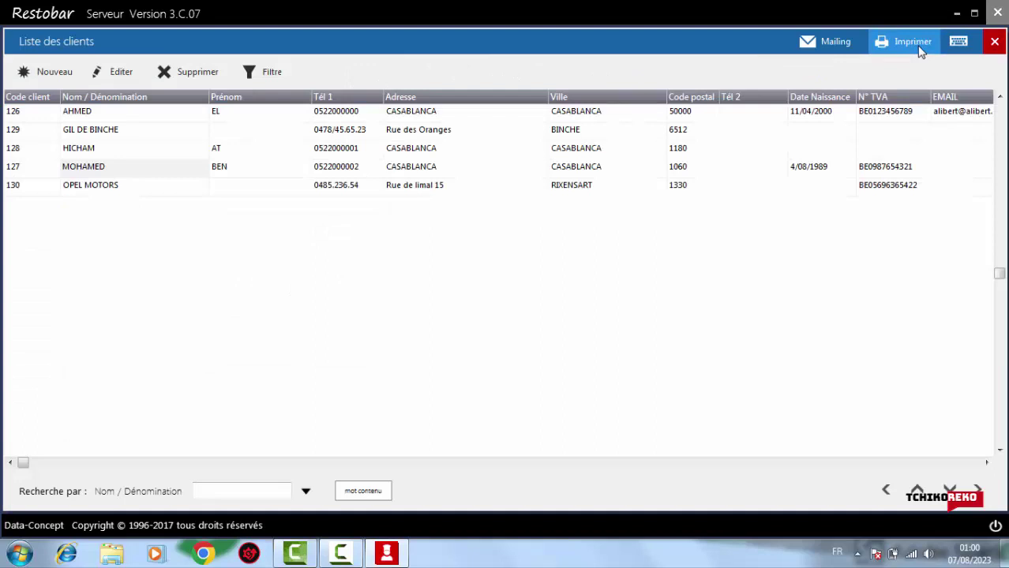
click(96, 133)
Open the GIL DE BINCHE record and enter a new last name and first name
double_click(96, 132)
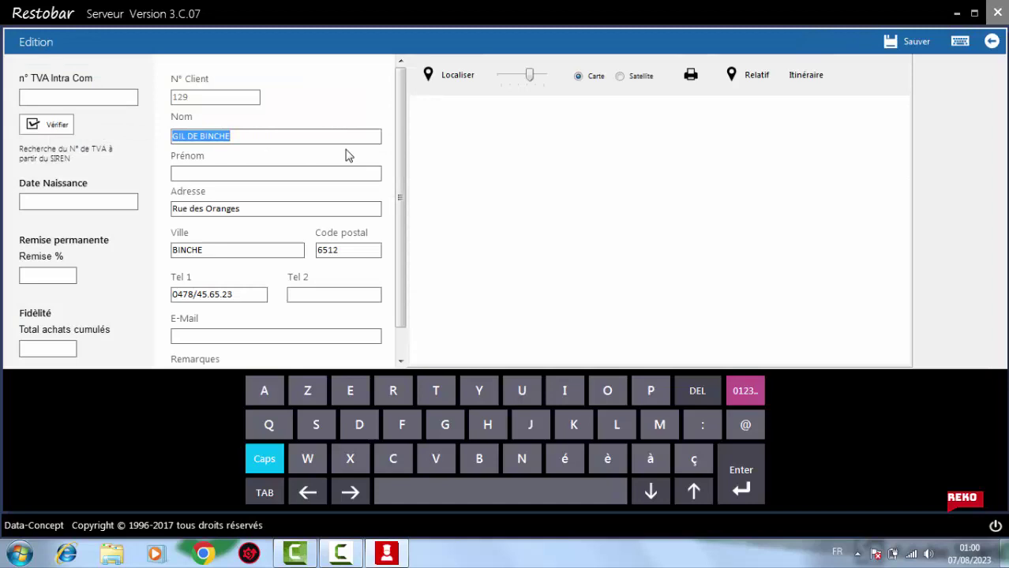
text(FATIMA)
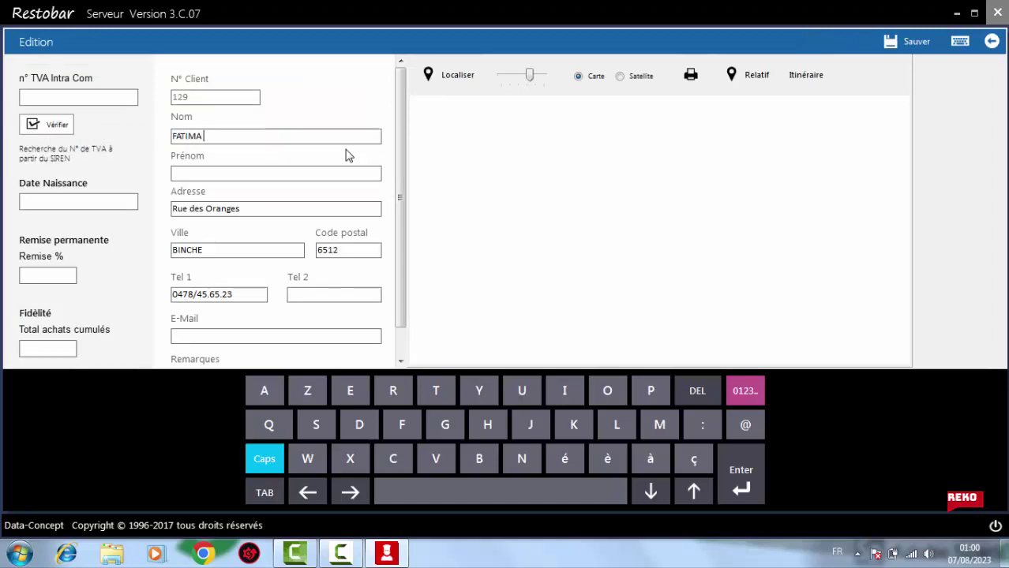
text(OU)
Replace the Oranges address and the city with CASABLANCA, enter a Casablanca phone number, and save
double_click(308, 209)
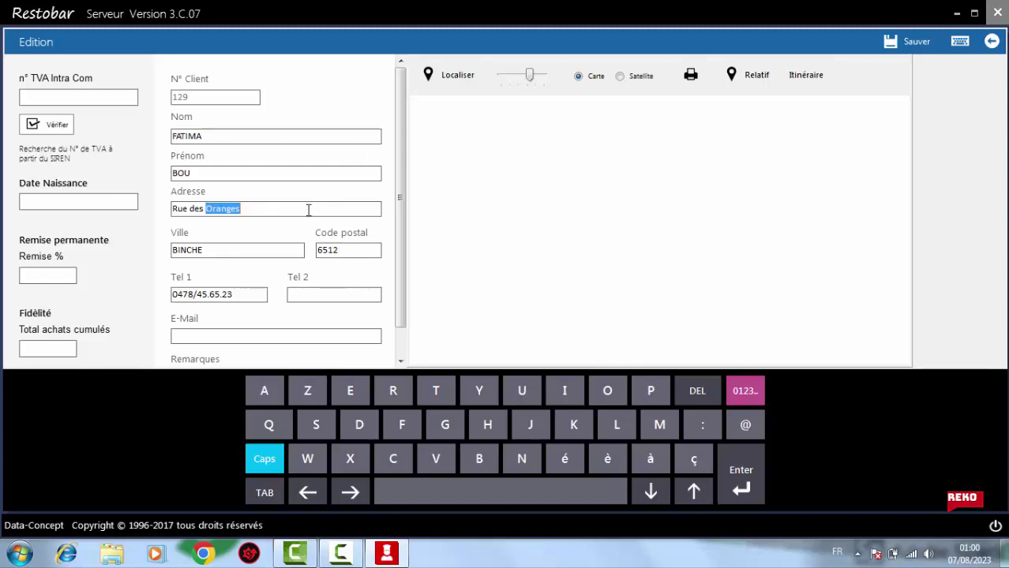
key(BackSpace)
key(BackSpace)
key(BackSpace)
key(BackSpace)
key(BackSpace)
key(BackSpace)
key(BackSpace)
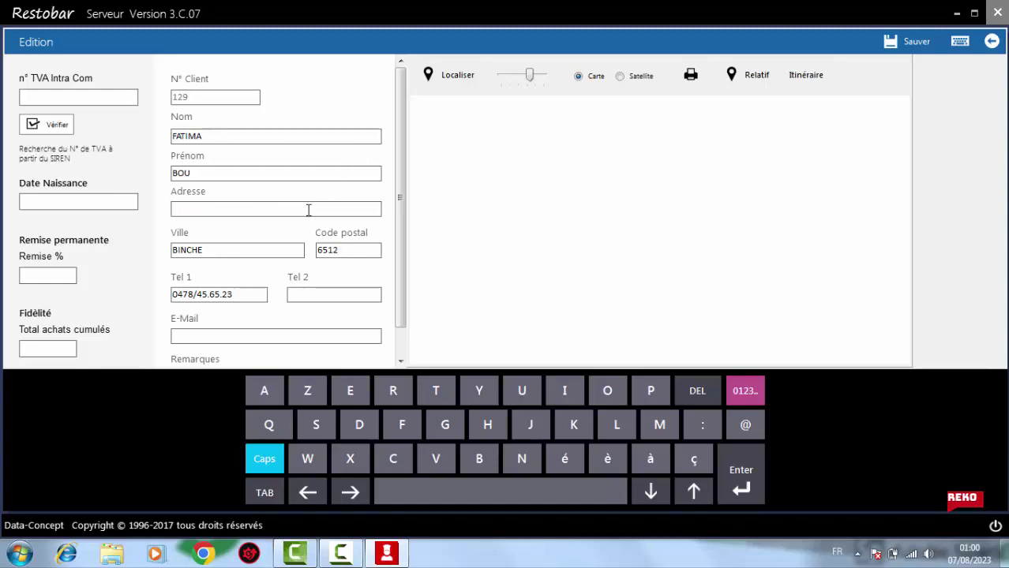
text(CASABLANCA)
key(Tab)
text(CASABLANCA)
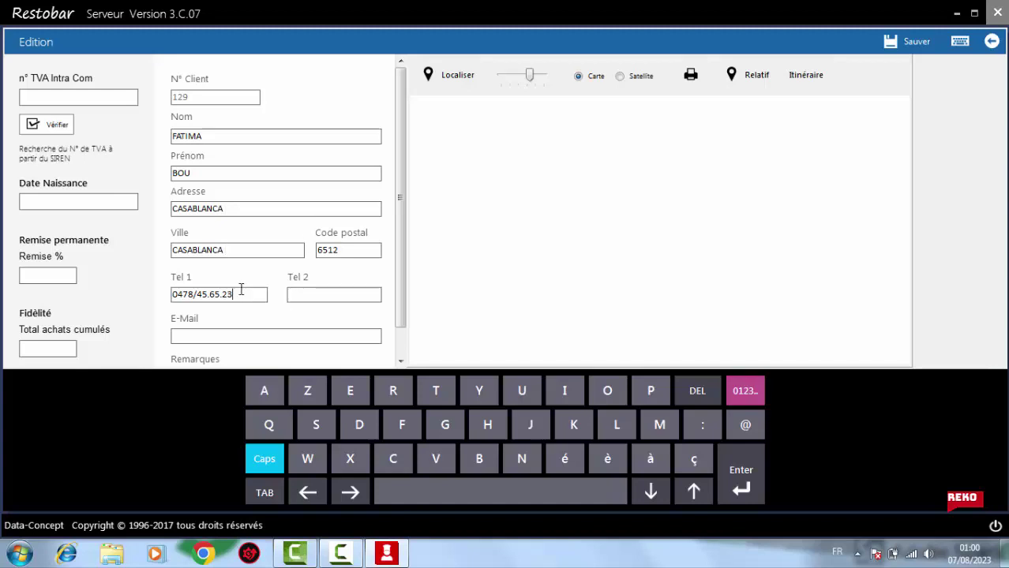
key(BackSpace)
key(BackSpace)
key(BackSpace)
key(BackSpace)
key(BackSpace)
key(BackSpace)
key(BackSpace)
key(BackSpace)
key(BackSpace)
key(BackSpace)
key(BackSpace)
key(BackSpace)
text(522000003)
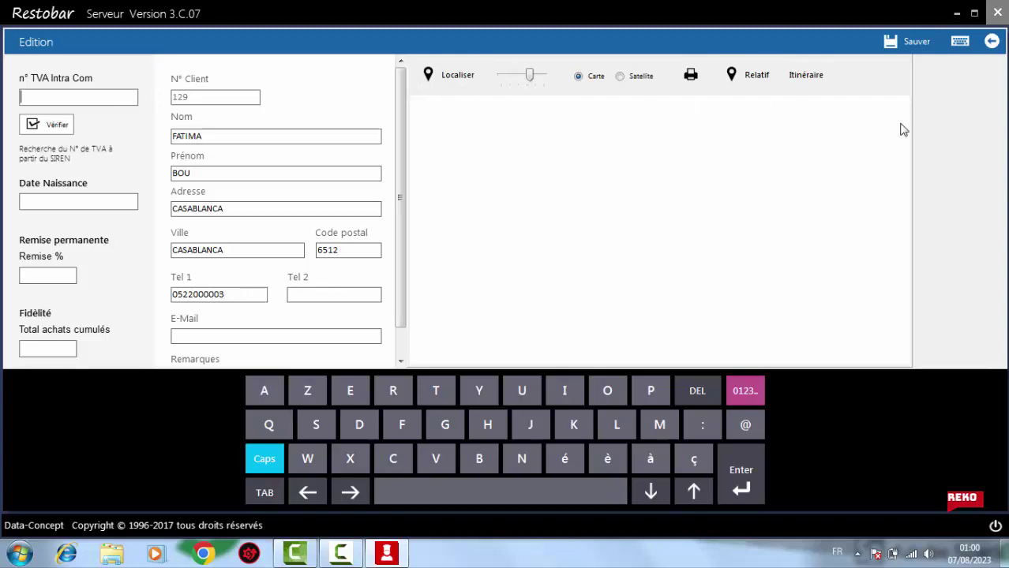
click(909, 41)
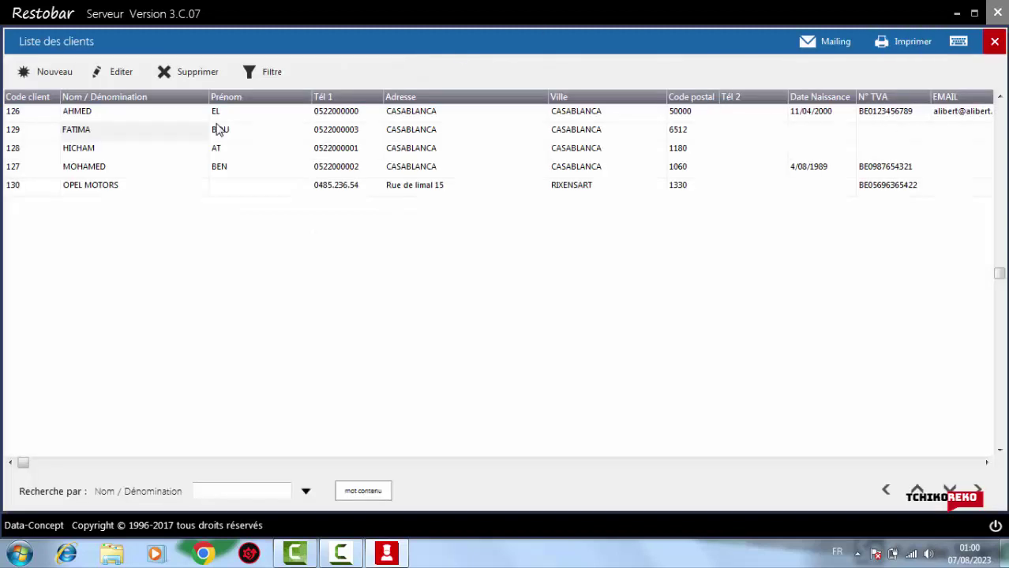
Open the OPEL MOTORS record and enter a new last name and first name
click(92, 187)
double_click(93, 190)
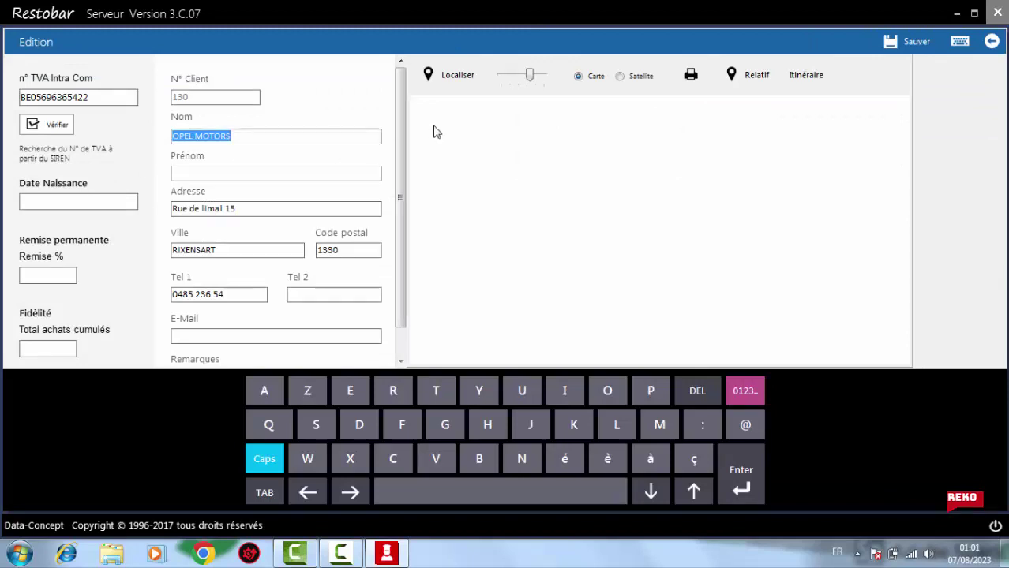
text(LINA)
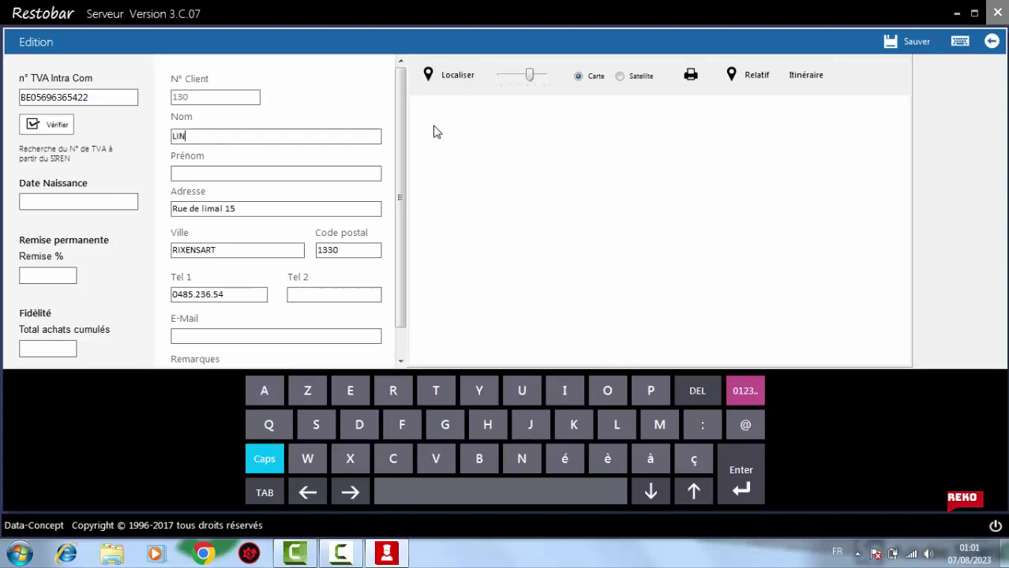
key(Tab)
text(AB)
Set address and city to CASABLANCA, replace the phone with a Casablanca number, and save
click(242, 208)
triple_click(241, 208)
text(C)
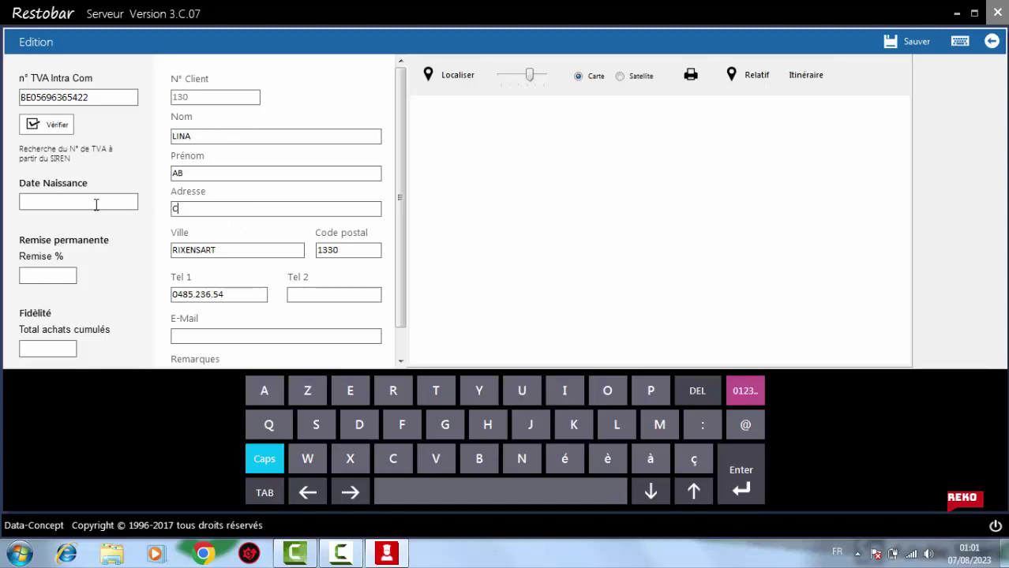
text(ASABLANCA)
key(Tab)
text(CASA)
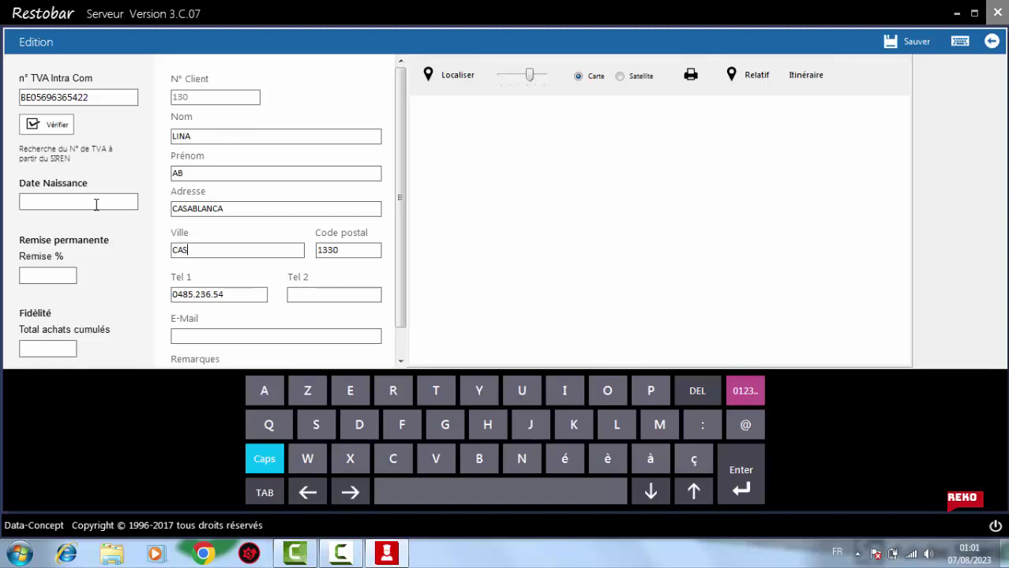
text(BLANCA)
click(241, 298)
key(BackSpace)
key(BackSpace)
key(BackSpace)
key(BackSpace)
key(BackSpace)
key(BackSpace)
key(BackSpace)
key(BackSpace)
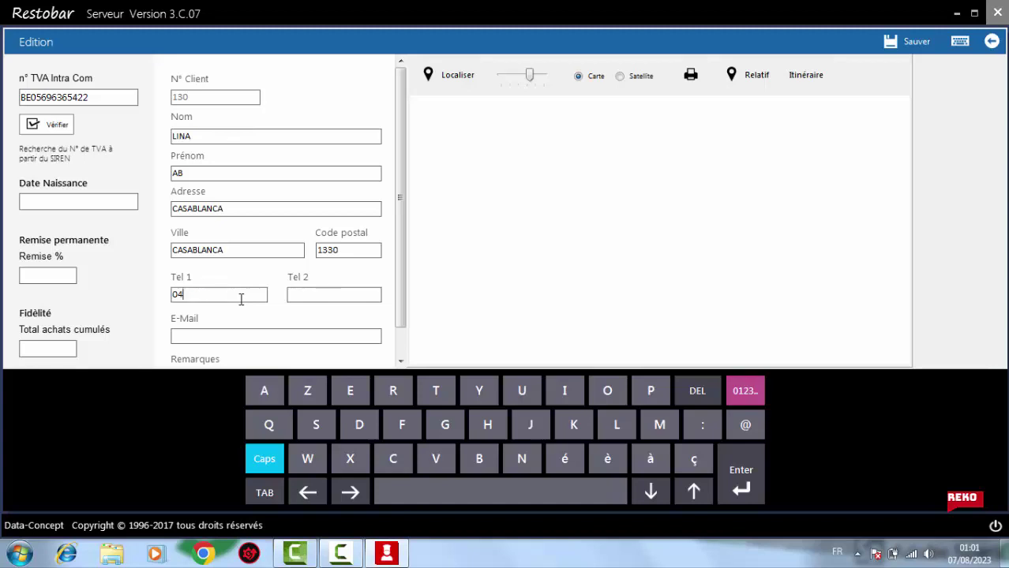
key(BackSpace)
text(52000004)
click(913, 45)
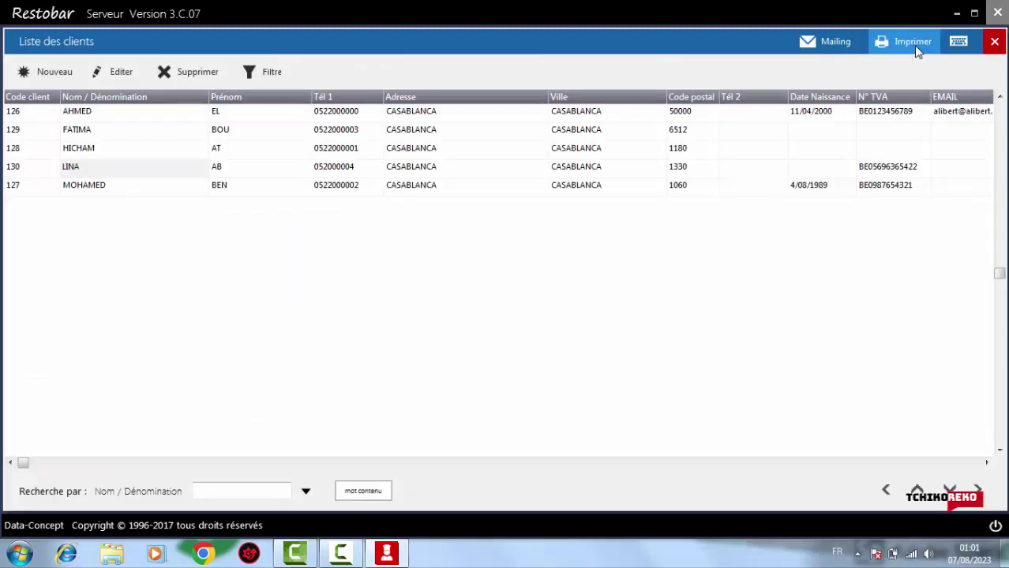
Clear client 126's e-mail address, save the record, and close the client list
double_click(975, 113)
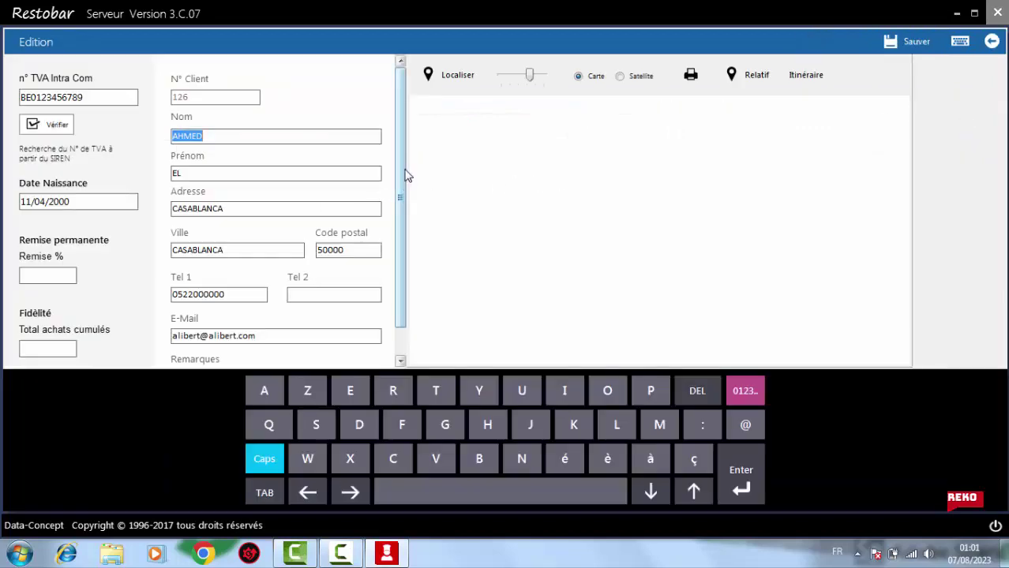
scroll(403, 272, down, 1)
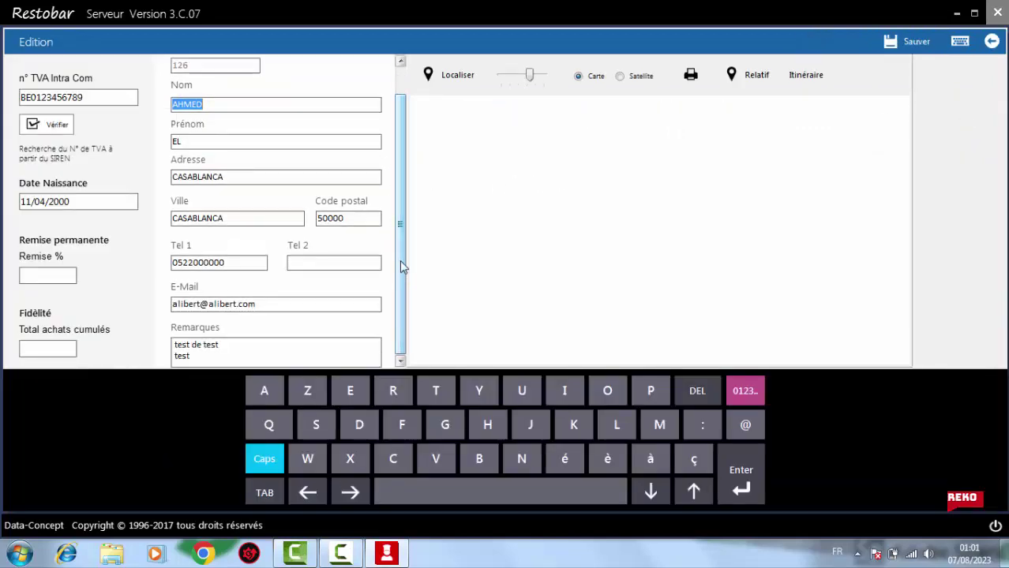
click(281, 305)
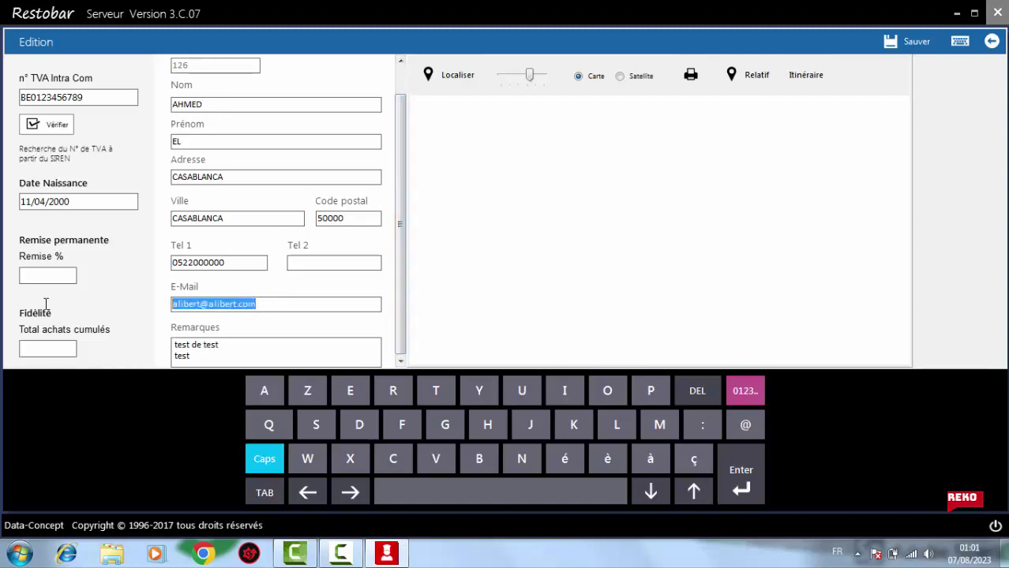
key(BackSpace)
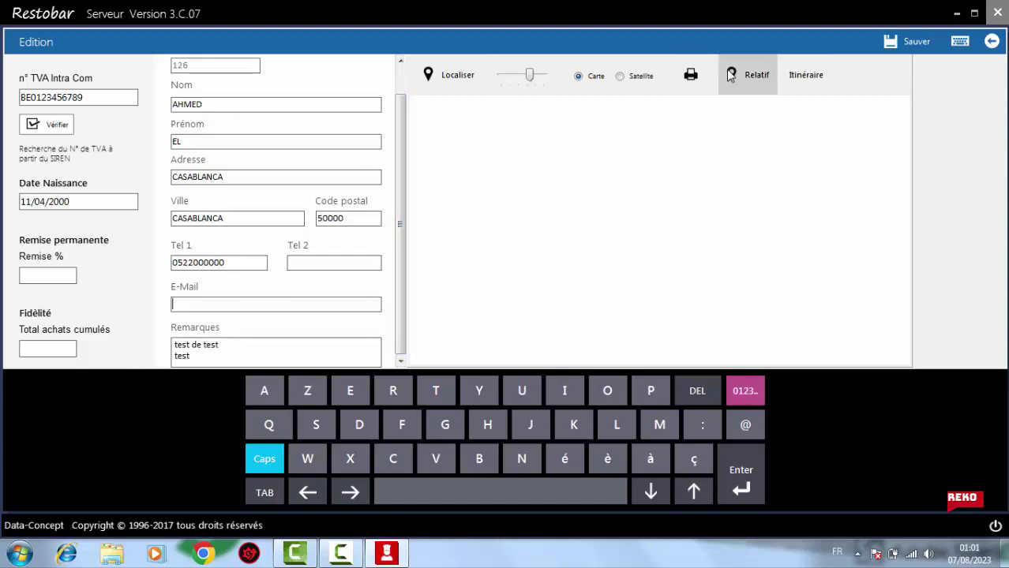
click(908, 43)
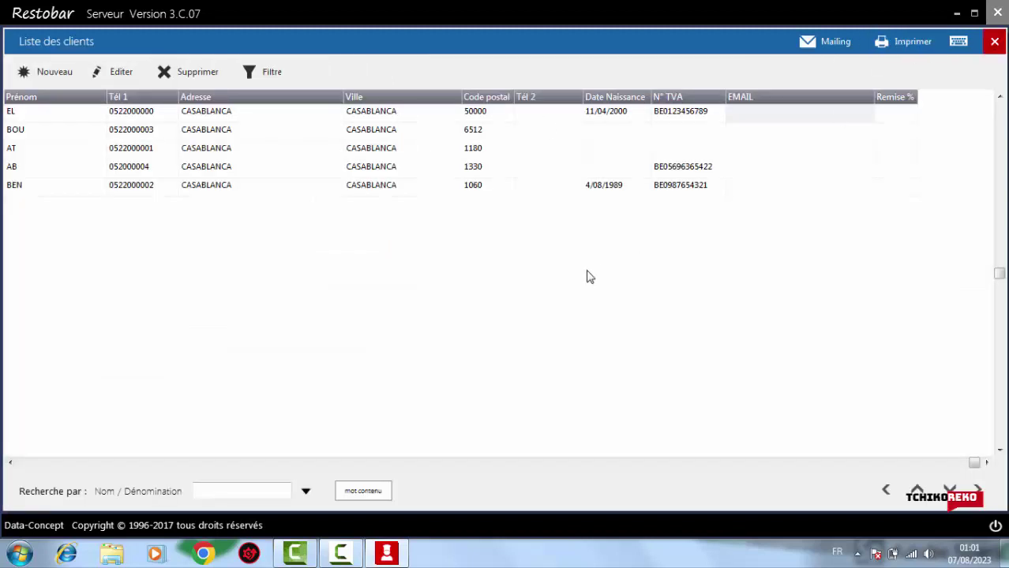
click(994, 41)
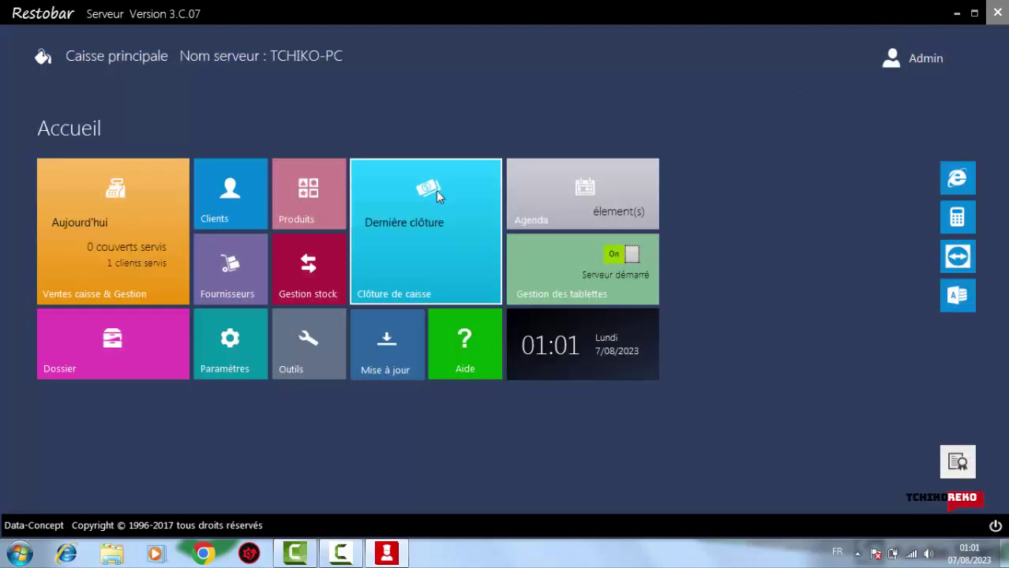
Open the product list on the ENTREES category and start editing the OMELETTE ESPAGNOLE sale price
click(297, 205)
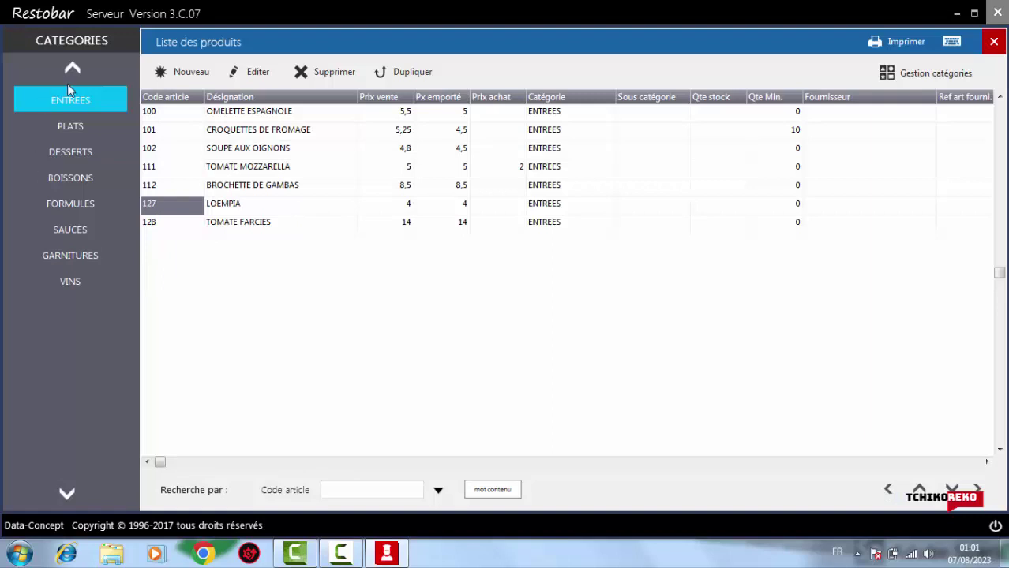
click(75, 131)
click(78, 104)
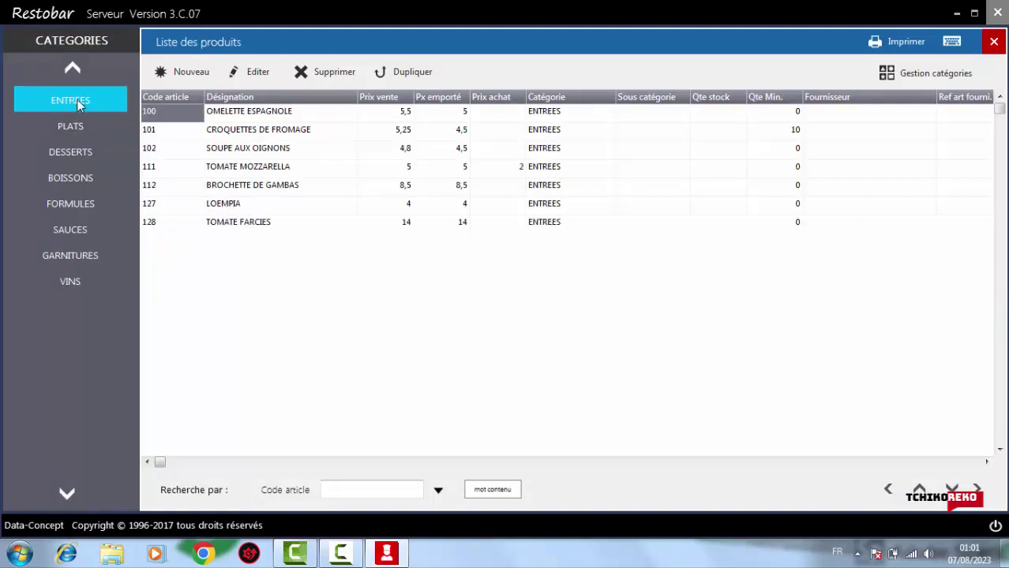
click(398, 115)
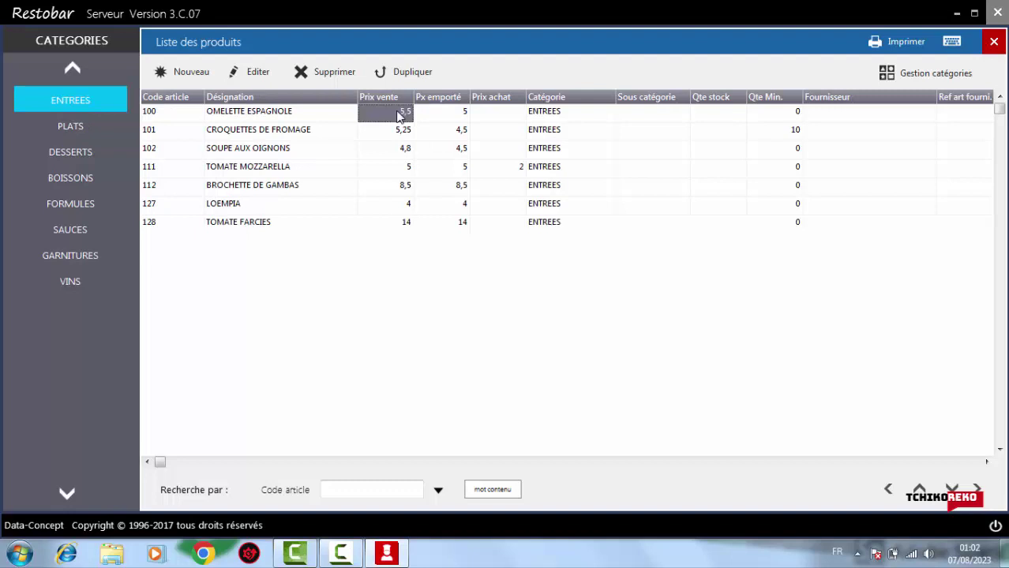
click(398, 114)
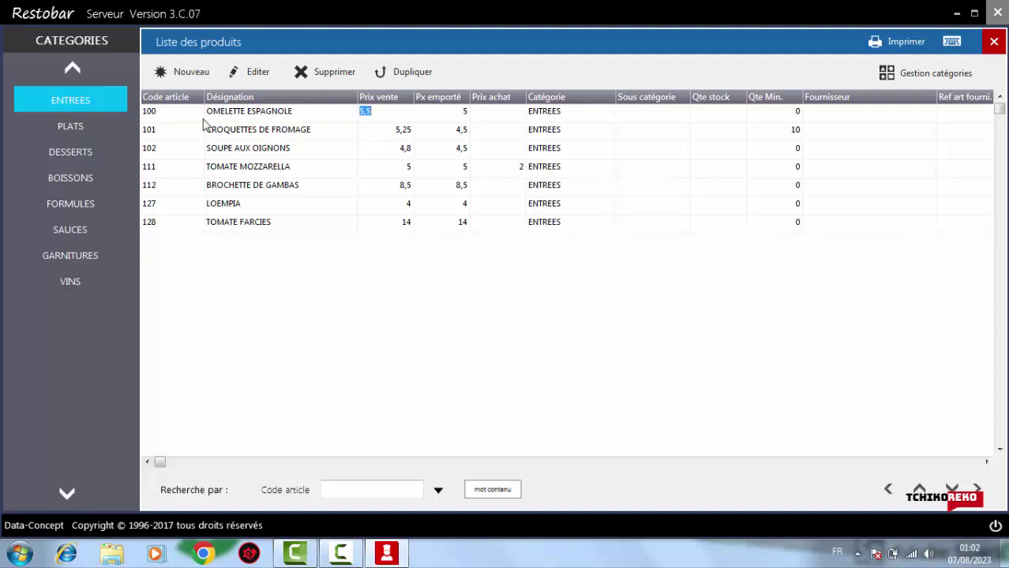
Set OMELETTE ESPAGNOLE's prices to 15 dine-in and 20 takeaway, and save
double_click(248, 117)
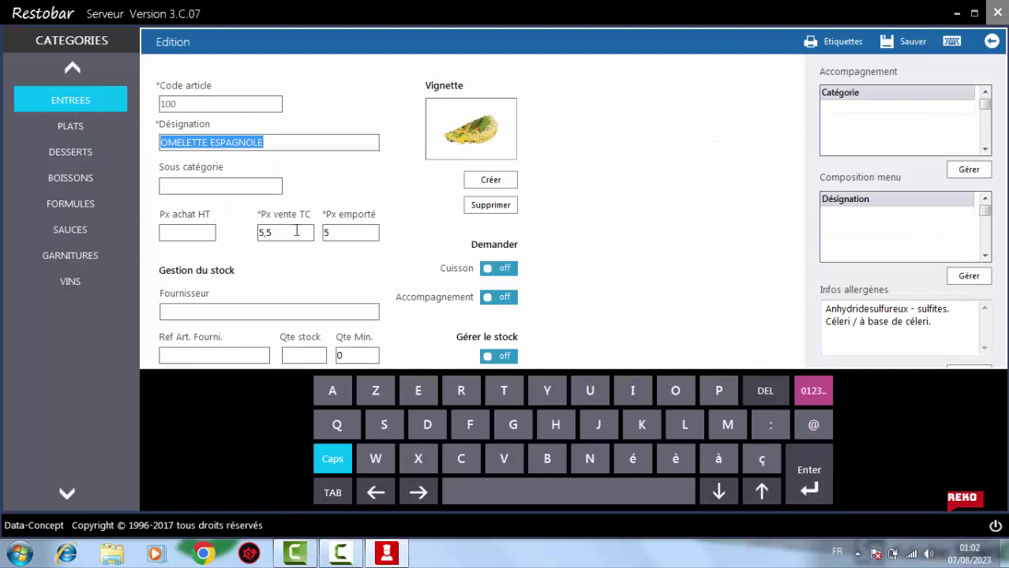
click(292, 232)
key(BackSpace)
key(BackSpace)
key(BackSpace)
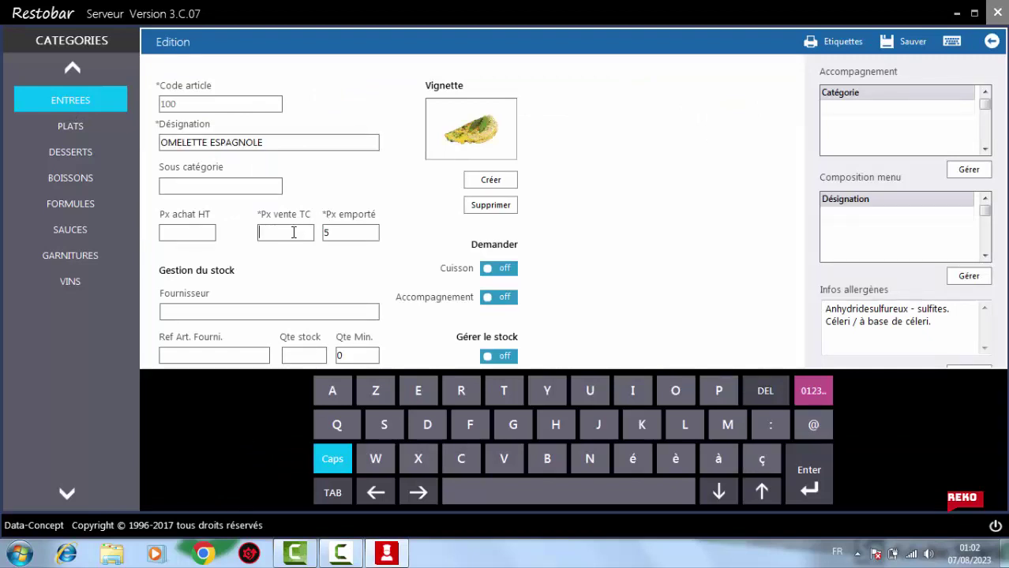
text(15)
key(Tab)
text(20)
click(907, 49)
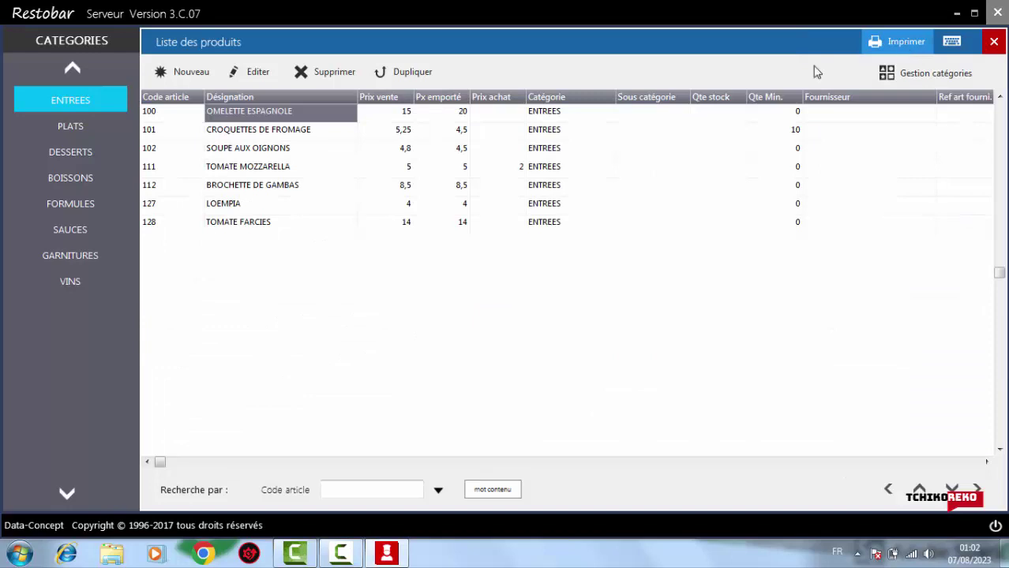
Set CROQUETTES DE FROMAGE's prices to 20 dine-in and 25 takeaway, and save
double_click(263, 135)
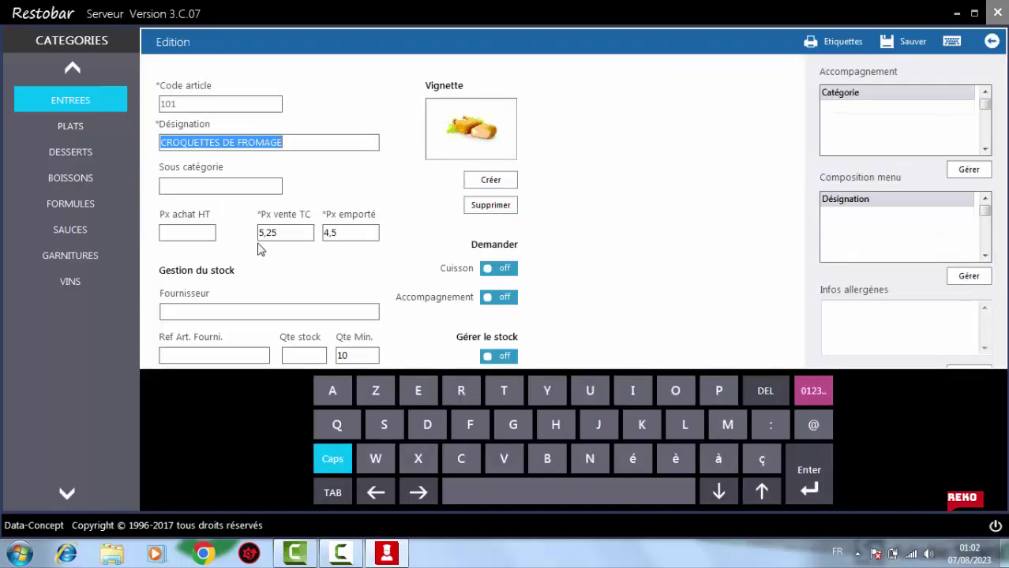
click(292, 230)
text(20)
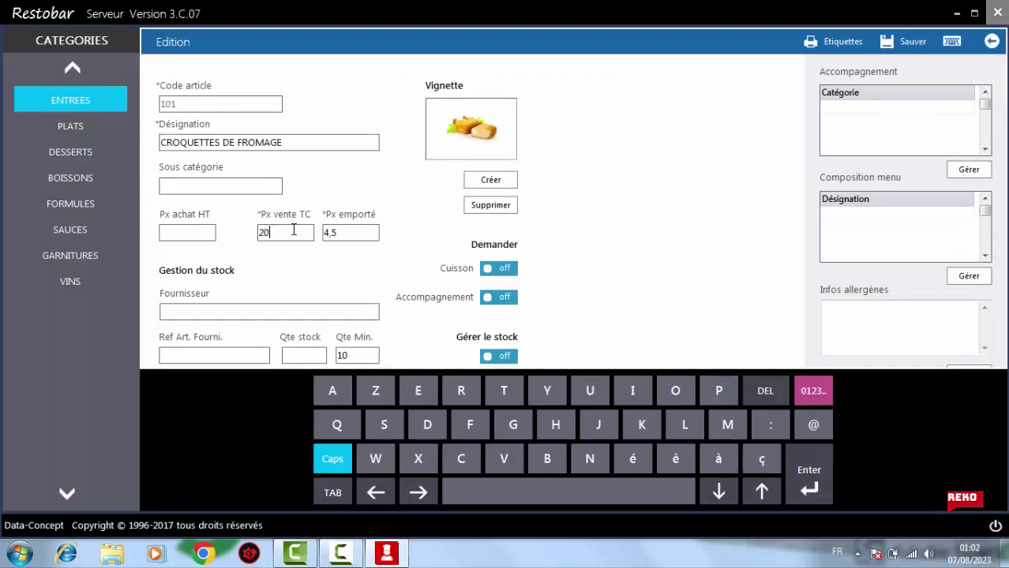
key(Tab)
text(25)
key(Tab)
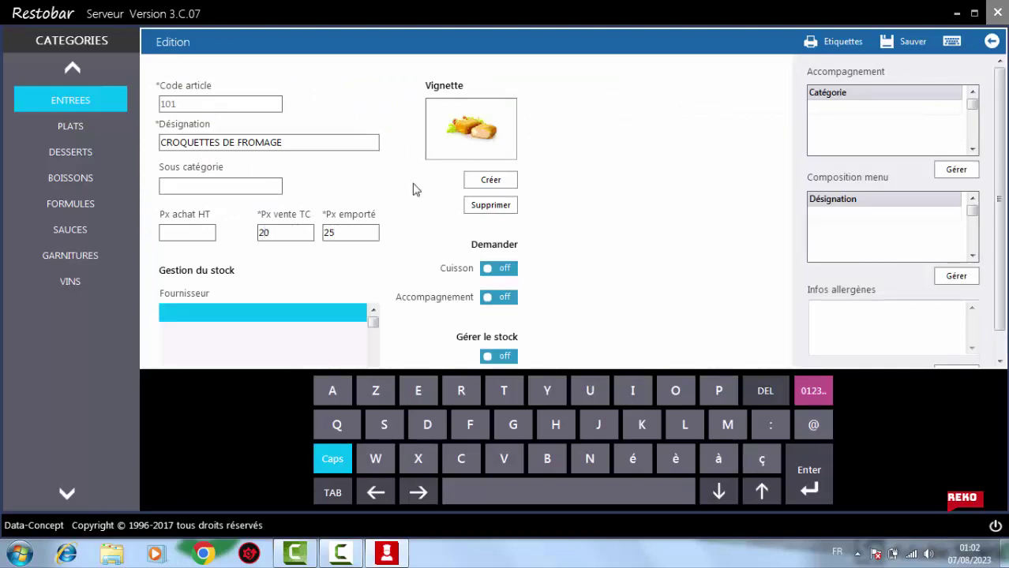
click(897, 44)
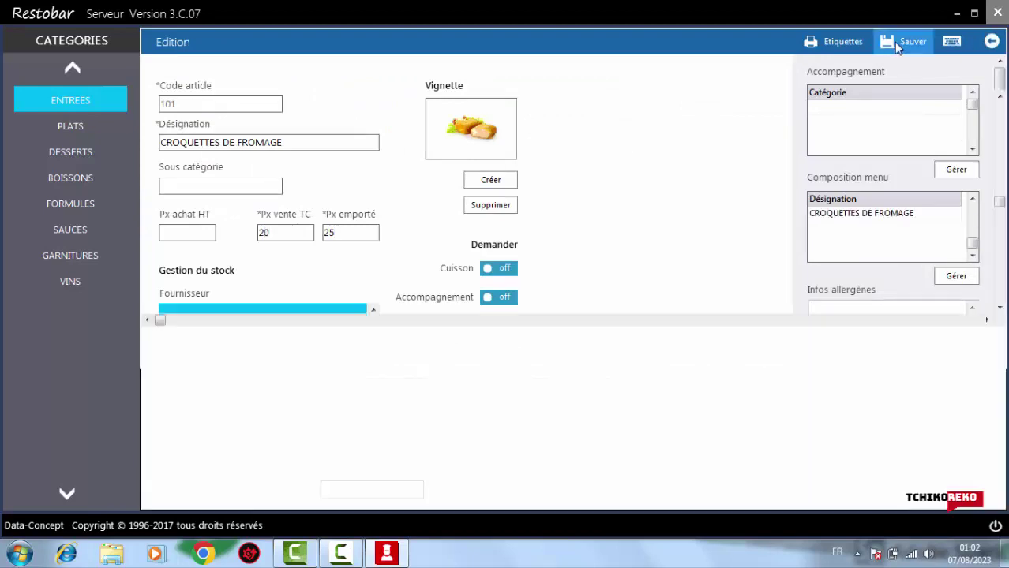
Set SOUPE AUX OIGNONS's prices to 25 dine-in and 30 takeaway, and save
double_click(389, 156)
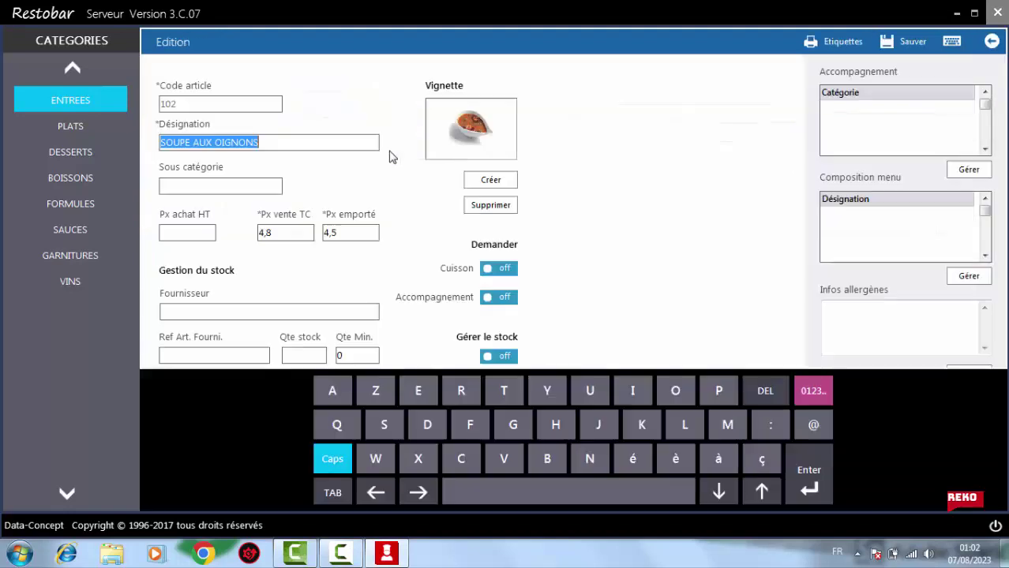
click(287, 232)
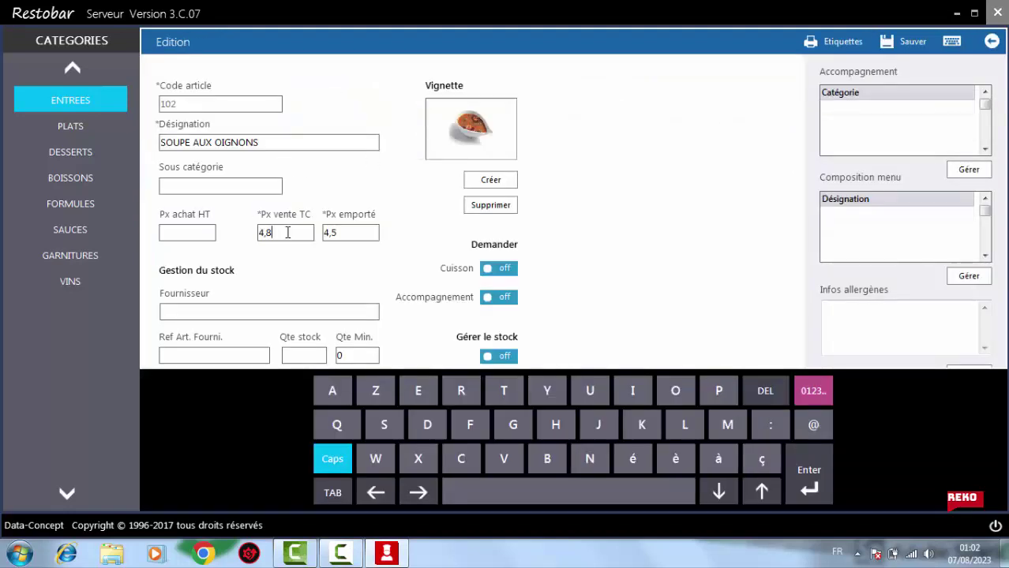
key(BackSpace)
key(BackSpace)
key(BackSpace)
text(25)
key(Tab)
text(2)
text(30)
click(892, 46)
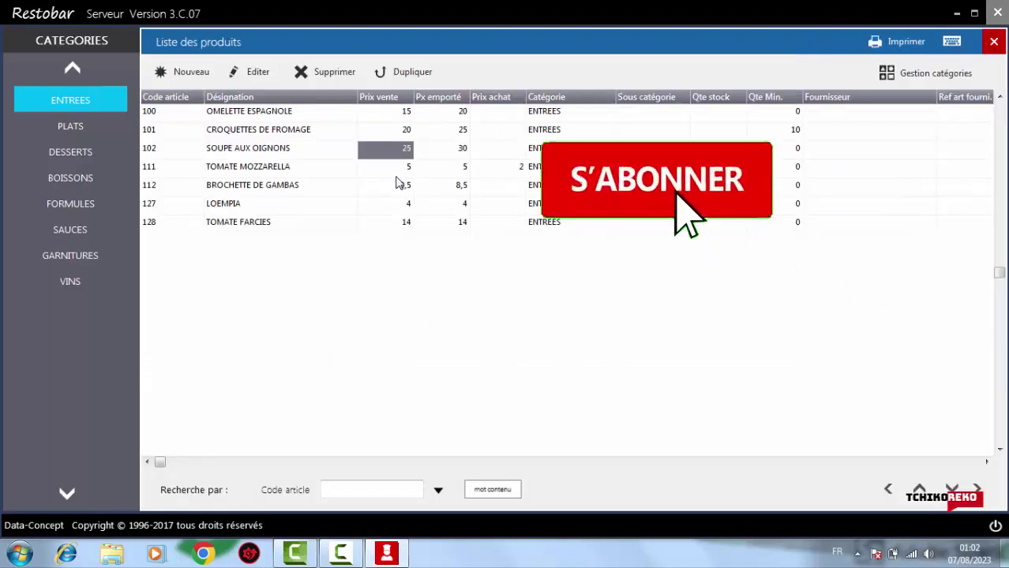
Clear TOMATE MOZZARELLA's purchase price, set its prices to 30/35, and save
double_click(245, 168)
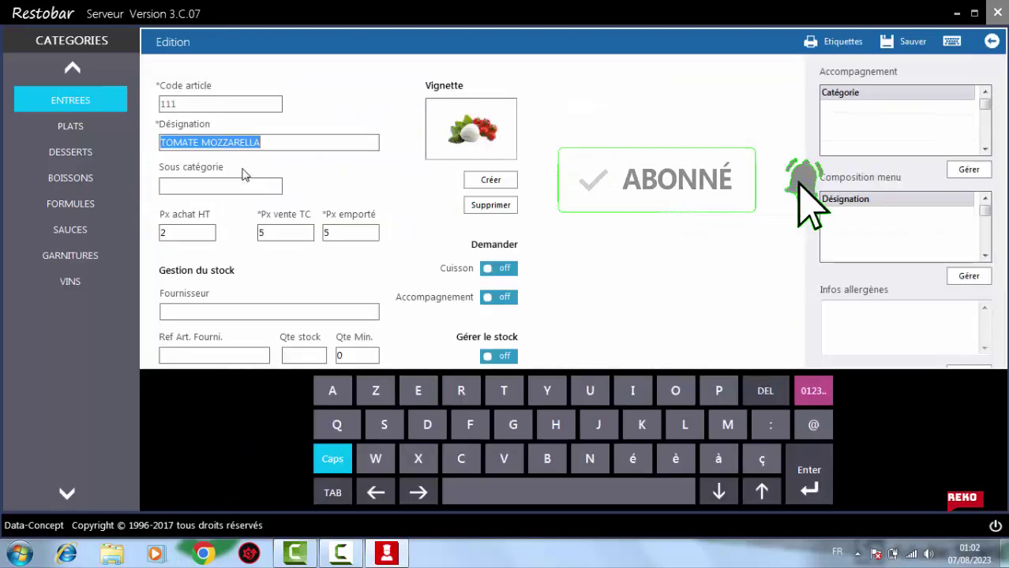
click(285, 234)
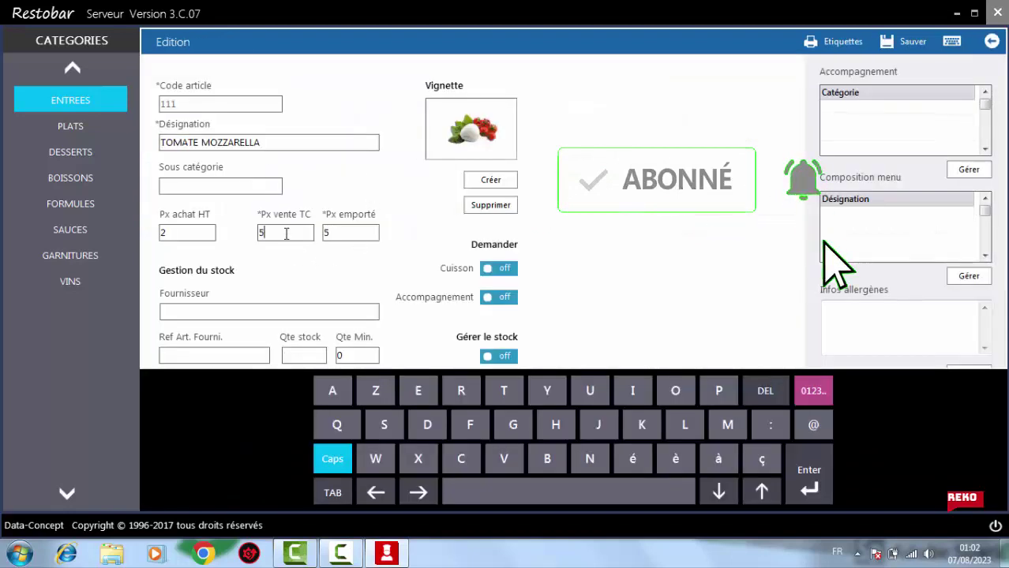
key(BackSpace)
click(194, 233)
key(BackSpace)
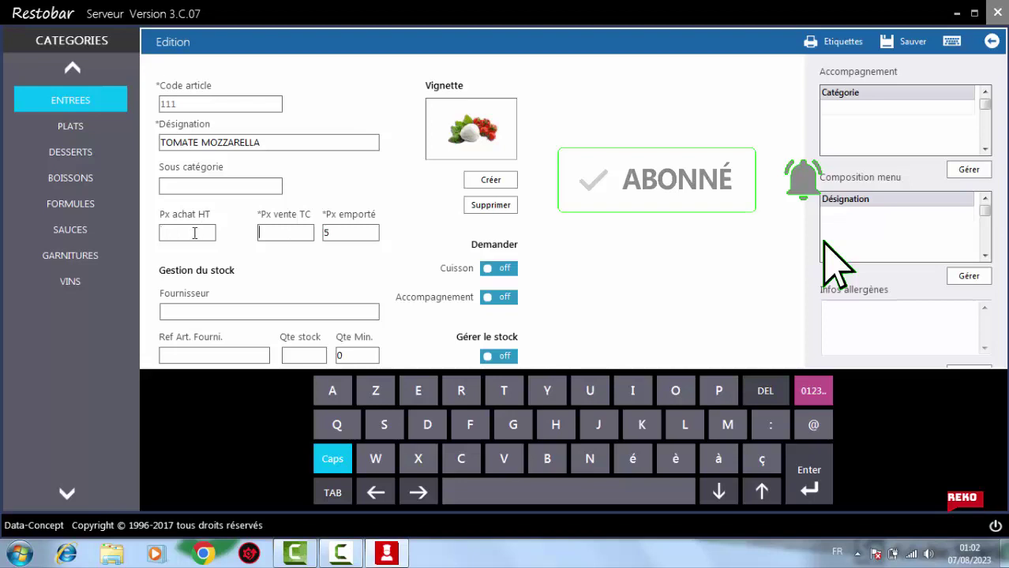
text(30)
key(Tab)
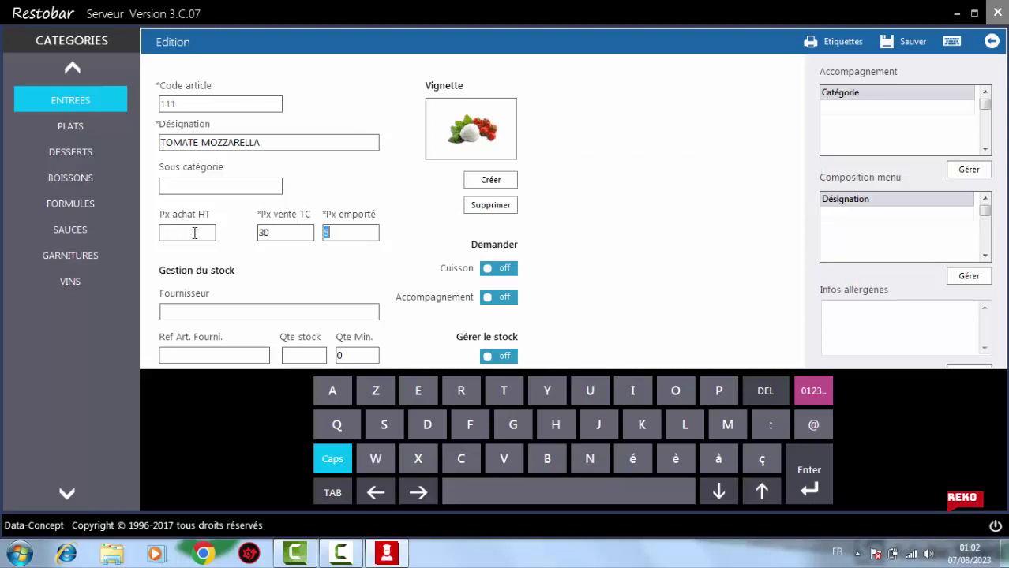
text(3)
click(906, 42)
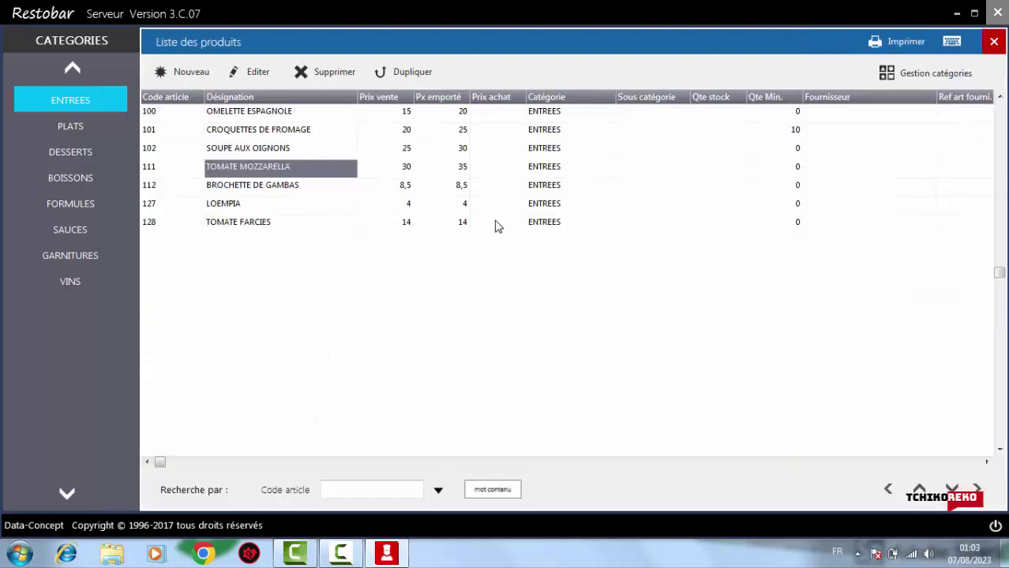
Set BROCHETTE DE GAMBAS's prices to 10 dine-in and 15 takeaway, and save
click(267, 191)
click(267, 191)
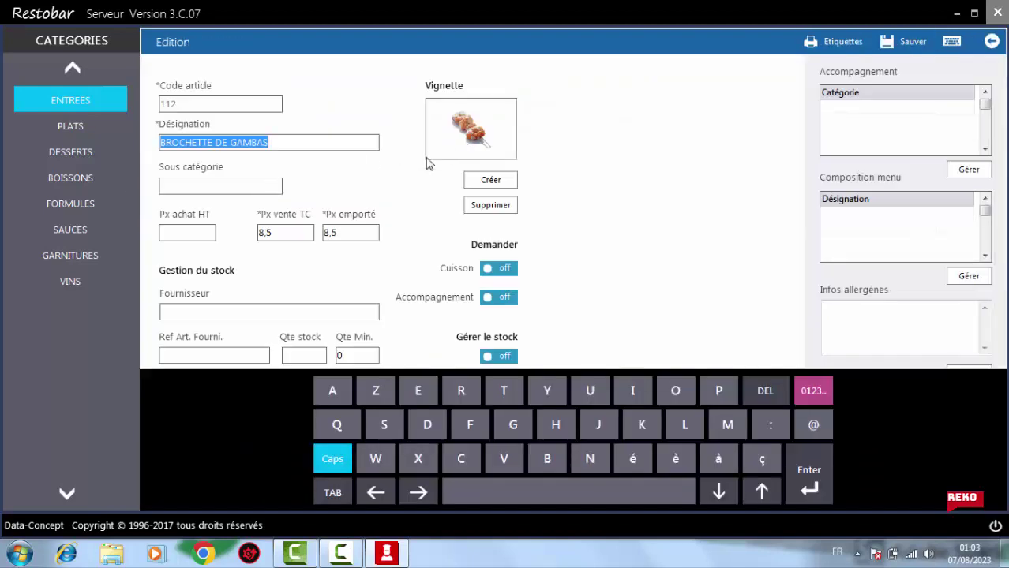
click(291, 231)
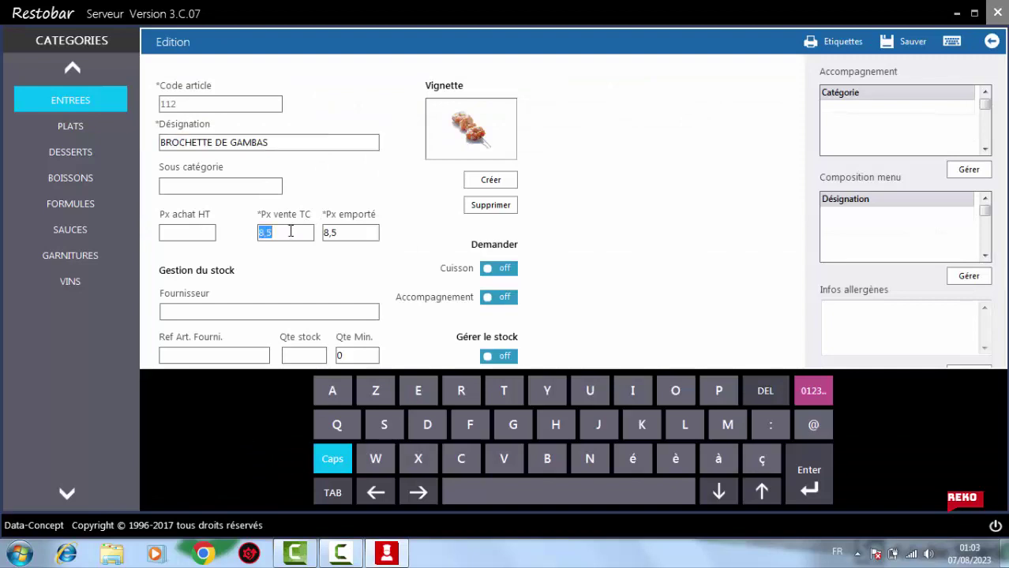
key(BackSpace)
text(10)
key(Tab)
text(15)
click(917, 51)
Set LOEMPIA's prices to 15 dine-in and 18 takeaway, and save
click(215, 208)
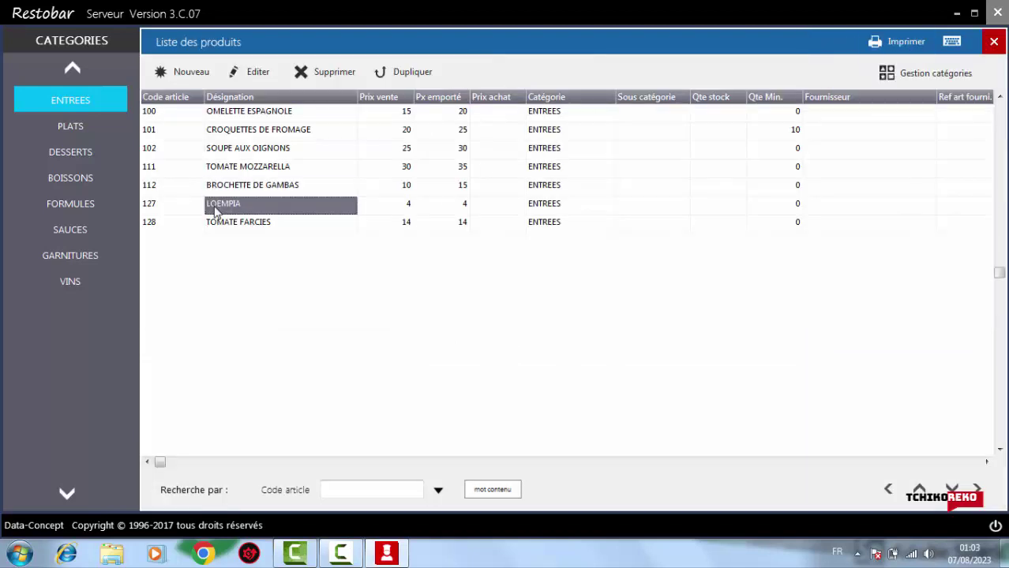
double_click(214, 209)
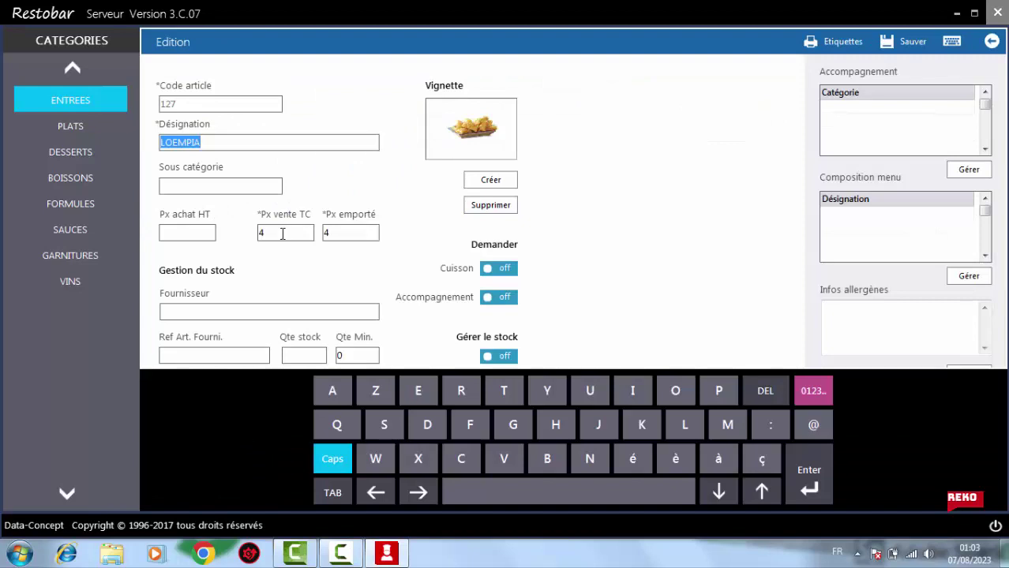
click(282, 234)
key(BackSpace)
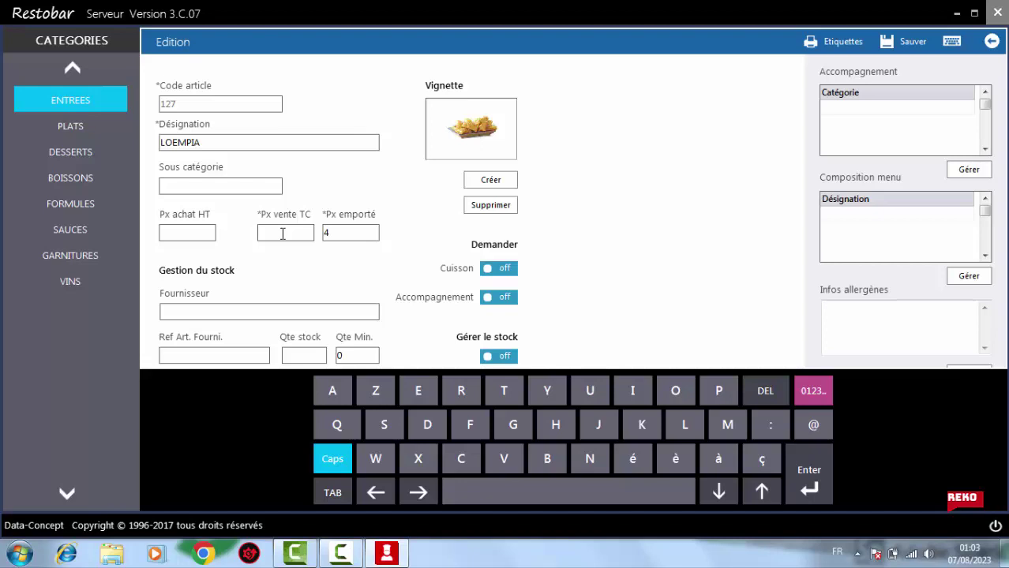
text(15)
key(Tab)
text(18)
click(907, 44)
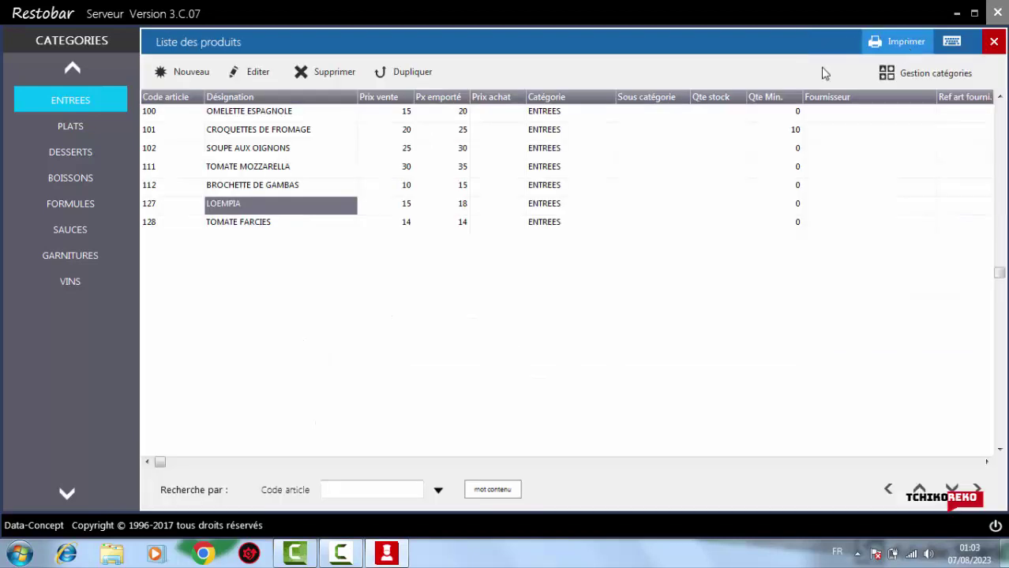
Set TOMATE FARCIES's prices to 22 dine-in and 27 takeaway, and save
double_click(303, 225)
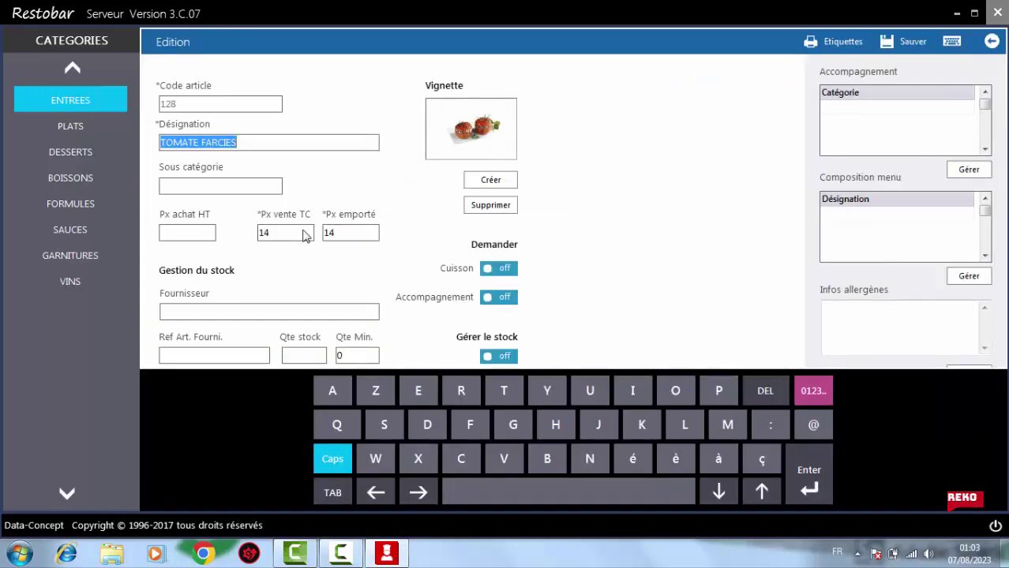
double_click(288, 232)
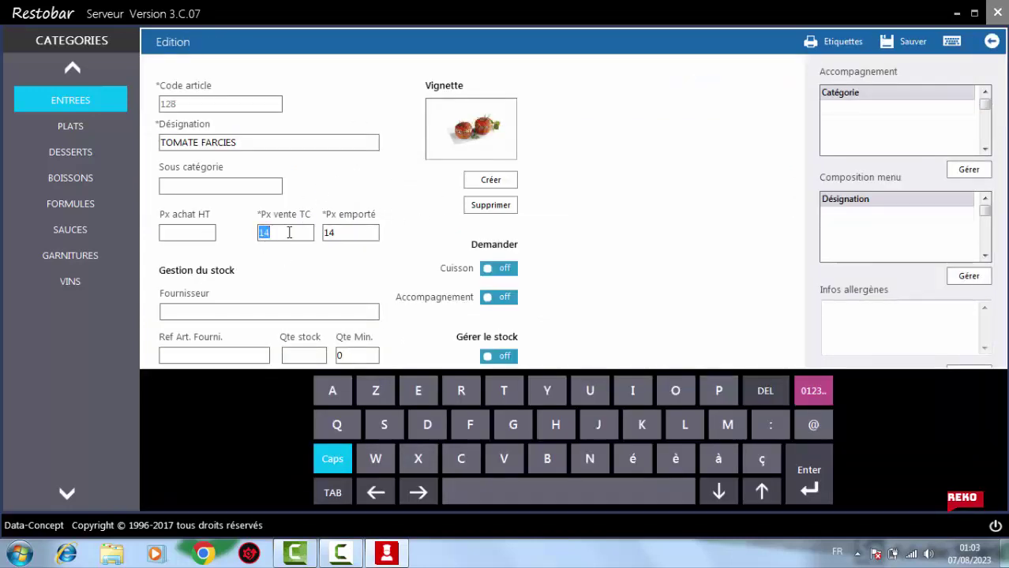
key(BackSpace)
text(22)
key(Tab)
text(27)
click(891, 54)
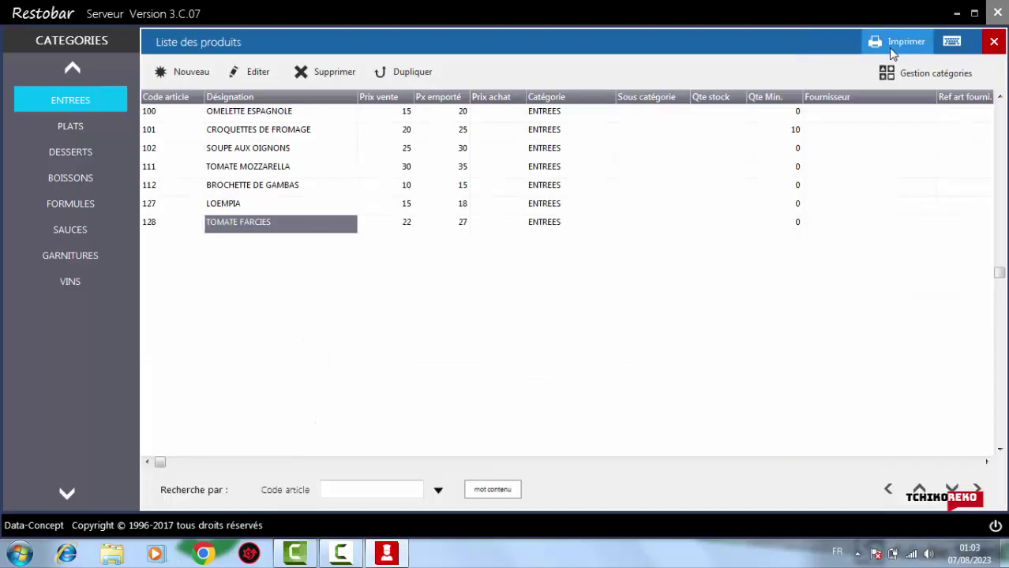
click(61, 131)
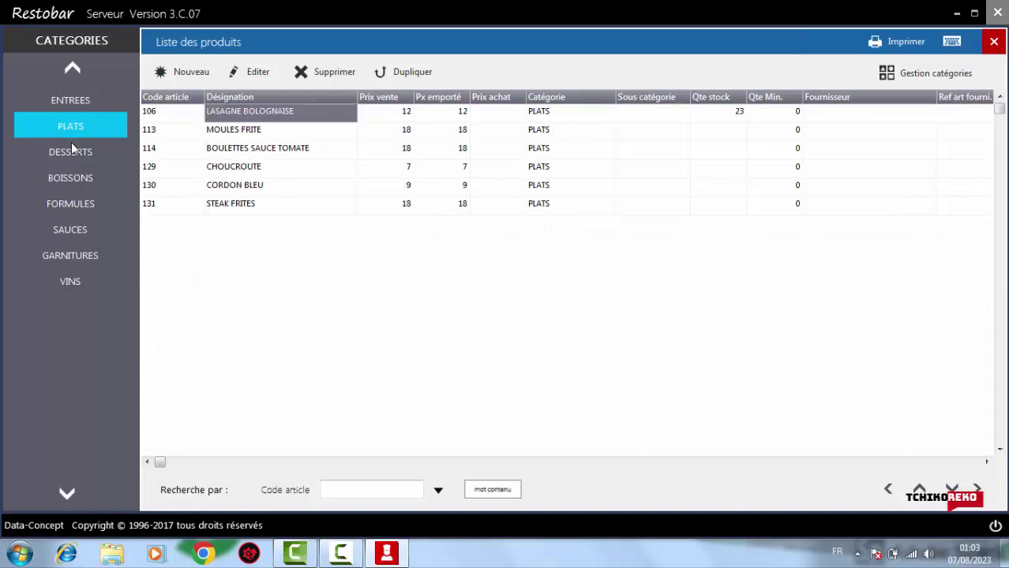
click(71, 149)
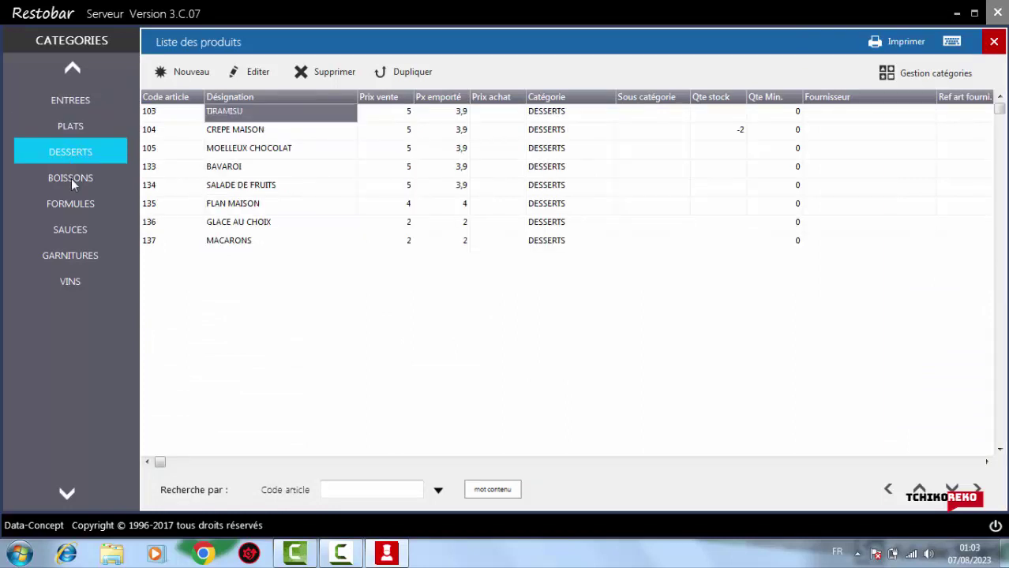
click(71, 178)
click(71, 204)
click(74, 235)
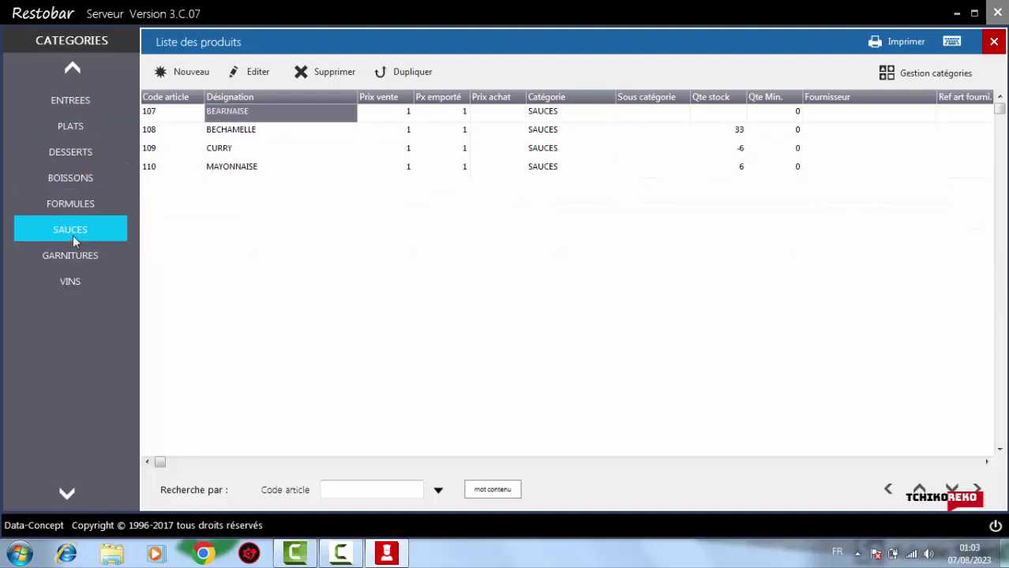
click(68, 264)
click(70, 278)
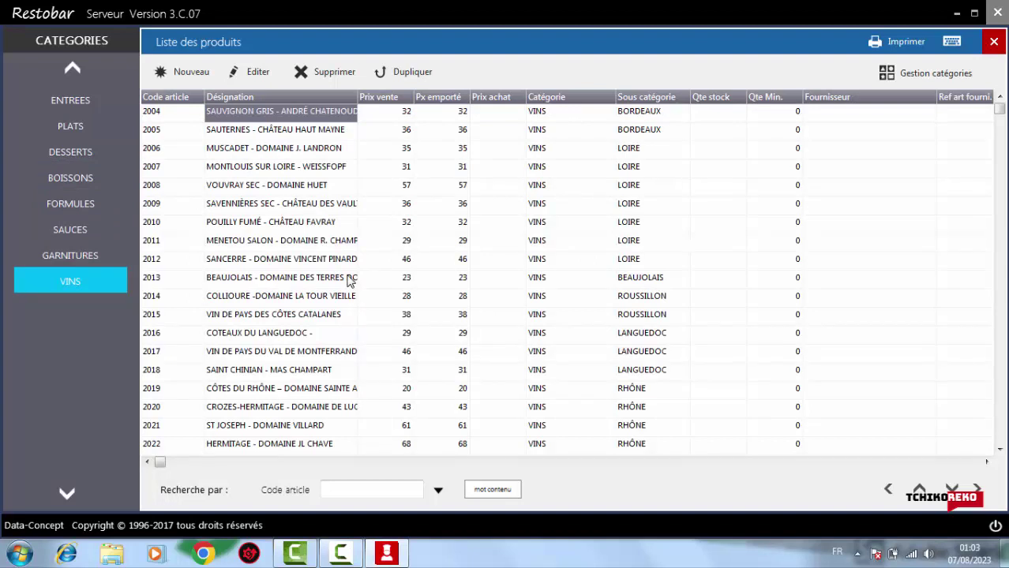
click(947, 117)
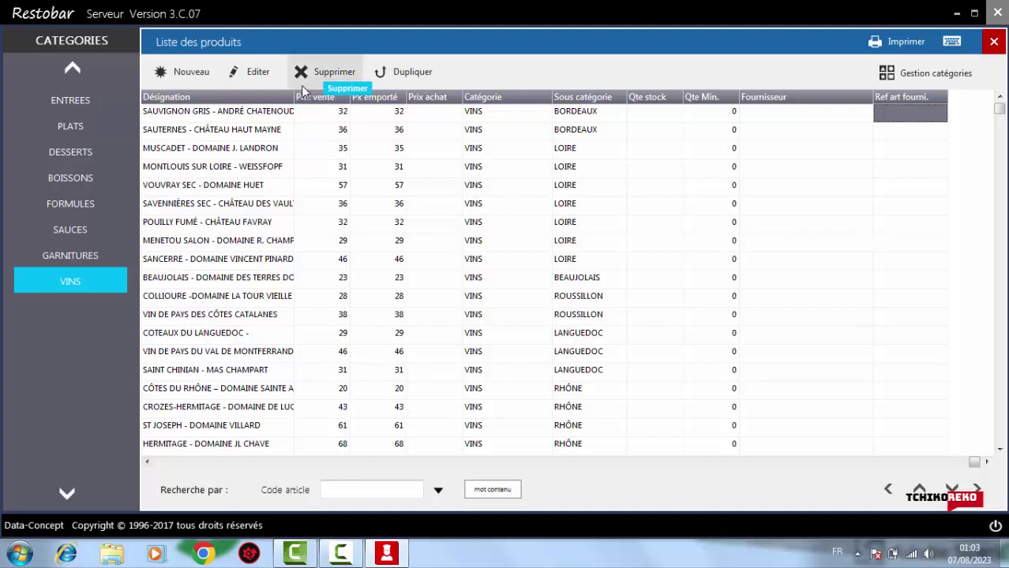
Delete the Sauvignon Gris, Sauternes, Muscadet, Montlouis, Vouvray and Savennières wines
click(330, 76)
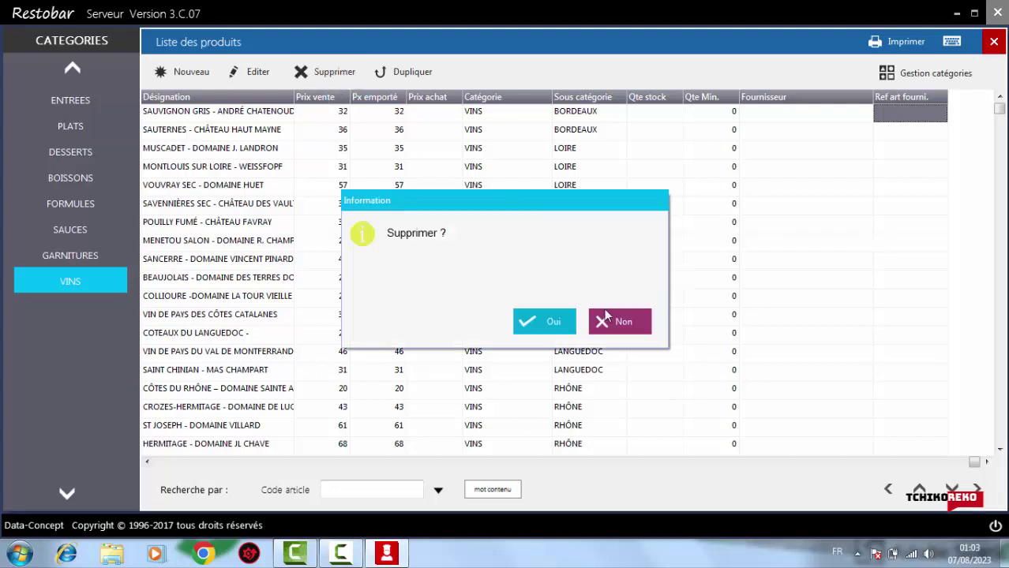
click(623, 323)
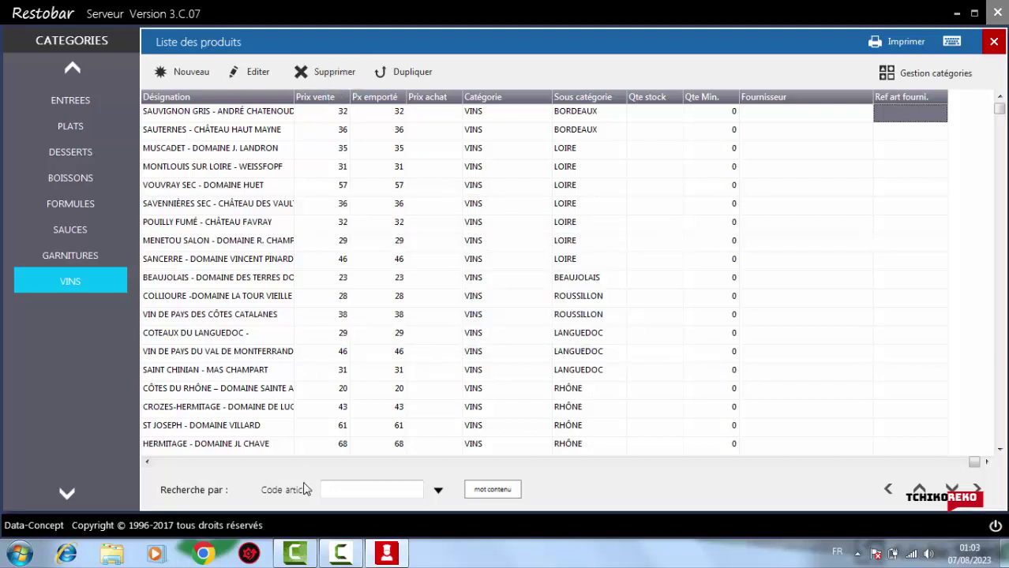
drag(976, 463, 99, 203)
click(186, 112)
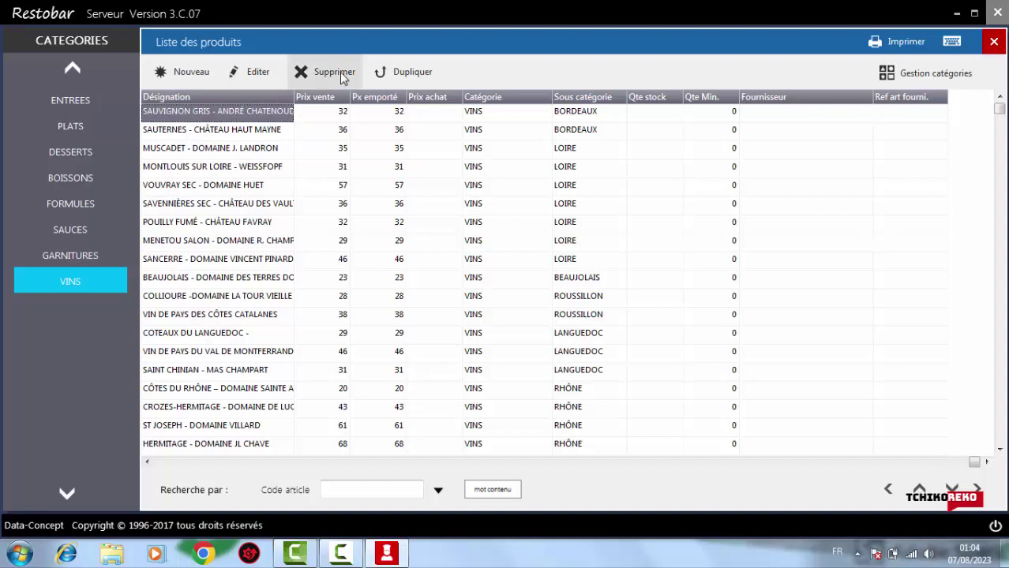
click(335, 73)
click(538, 320)
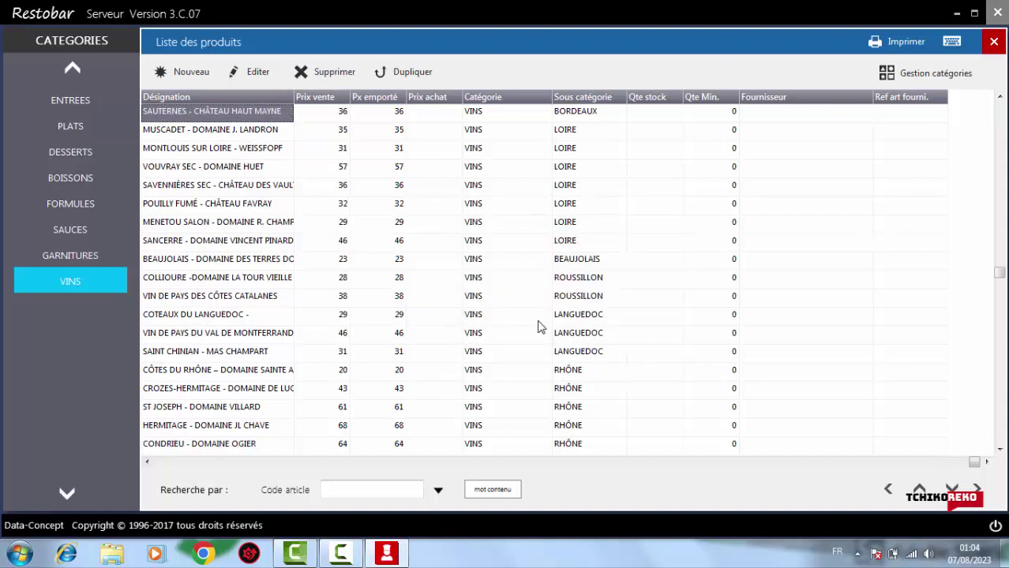
click(322, 76)
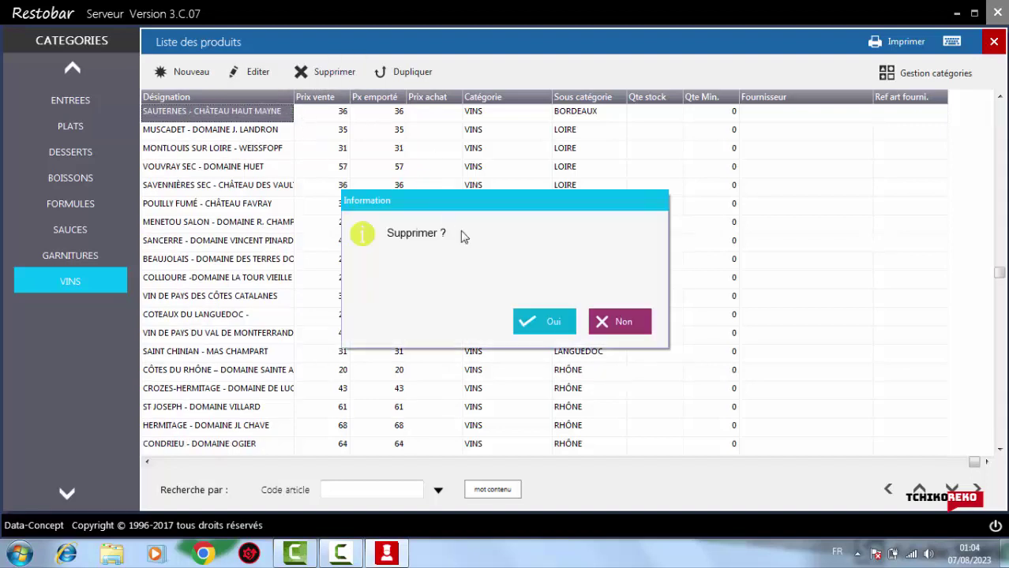
click(543, 332)
click(339, 79)
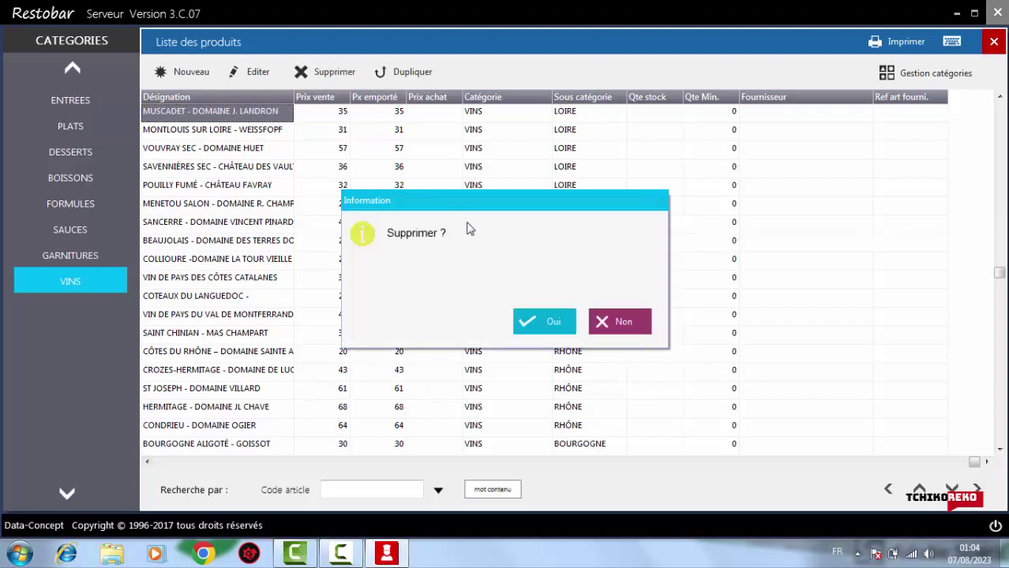
click(535, 316)
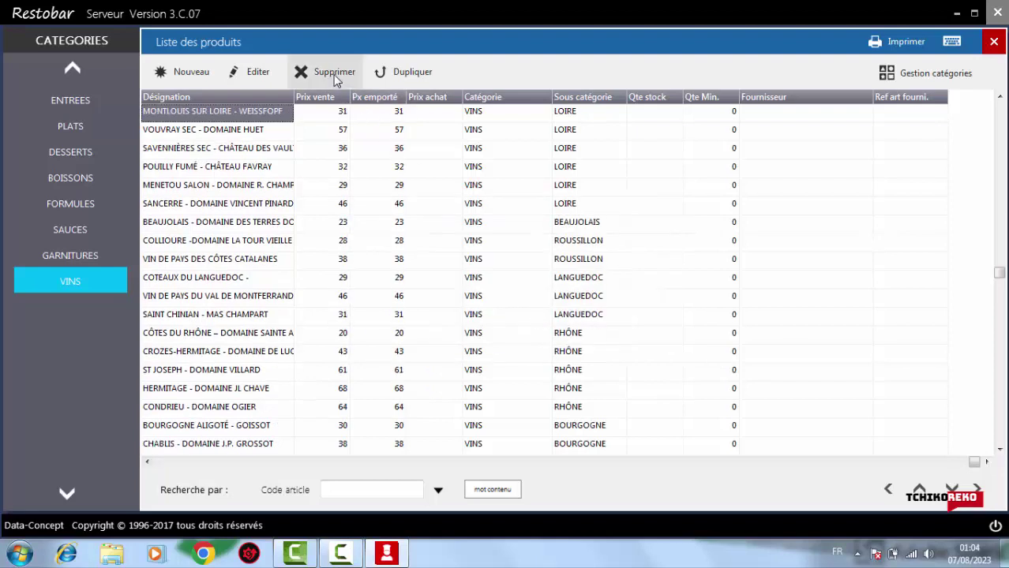
click(336, 75)
click(546, 320)
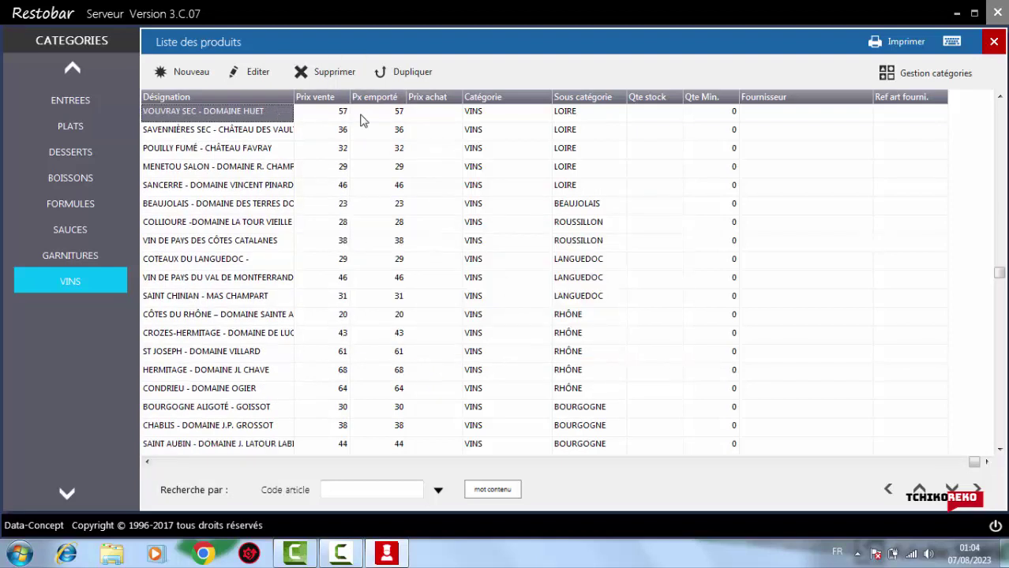
click(329, 82)
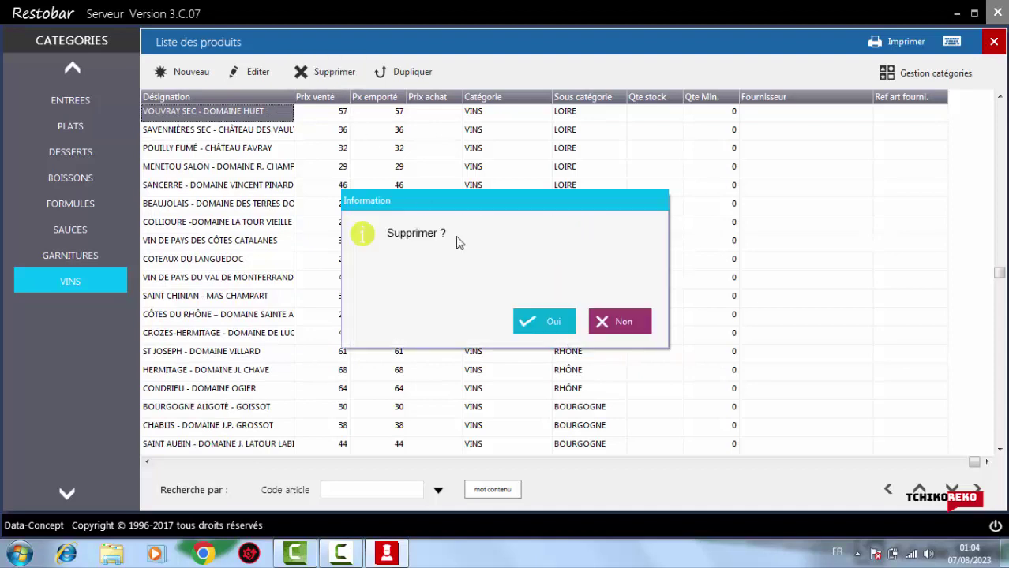
click(545, 320)
click(320, 79)
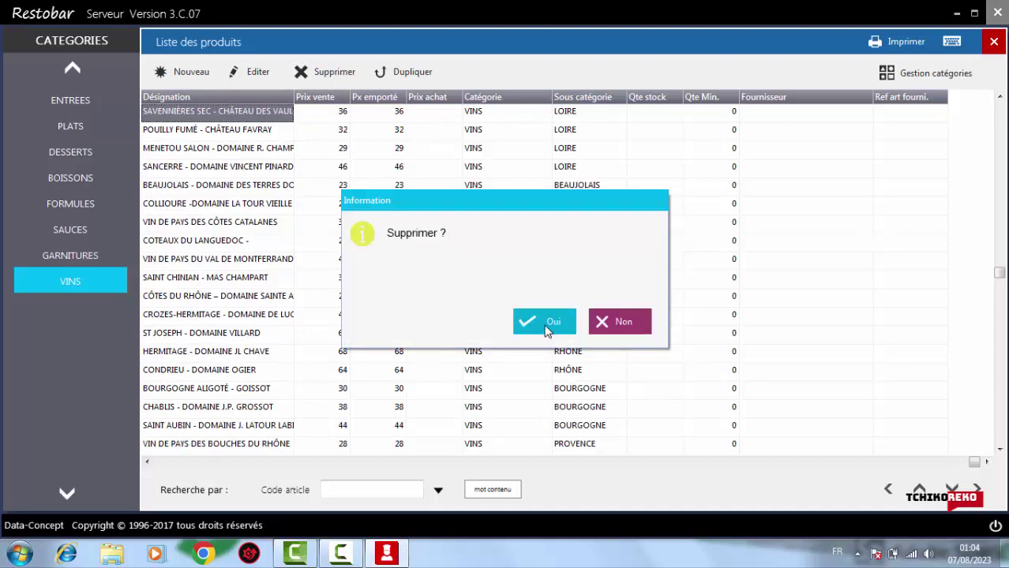
click(544, 324)
Delete Pouilly Fumé, Menetou Salon, Sancerre, Beaujolais, Collioure, Languedoc, Roussillon and Saint Chinian wines
click(329, 79)
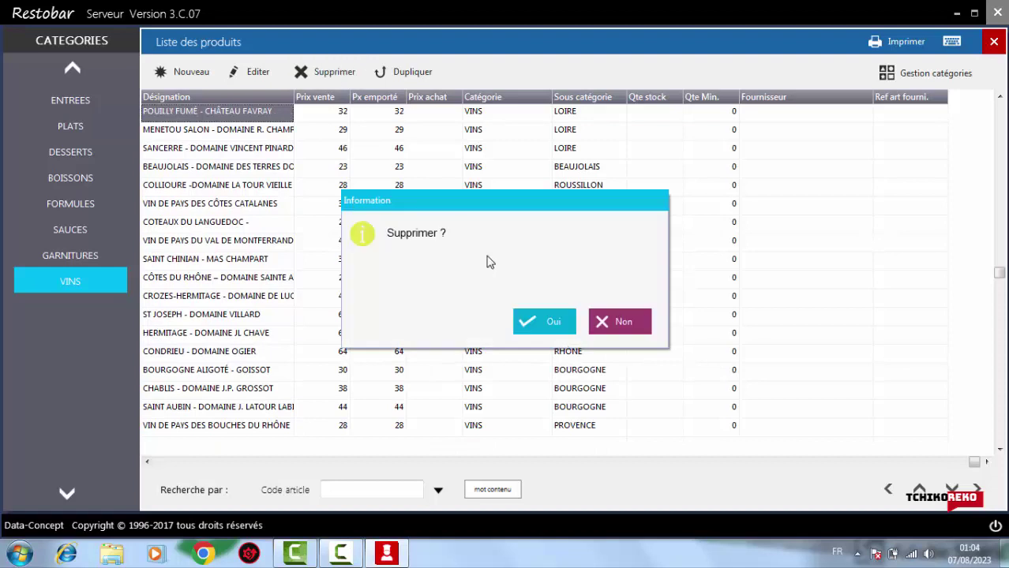
click(534, 315)
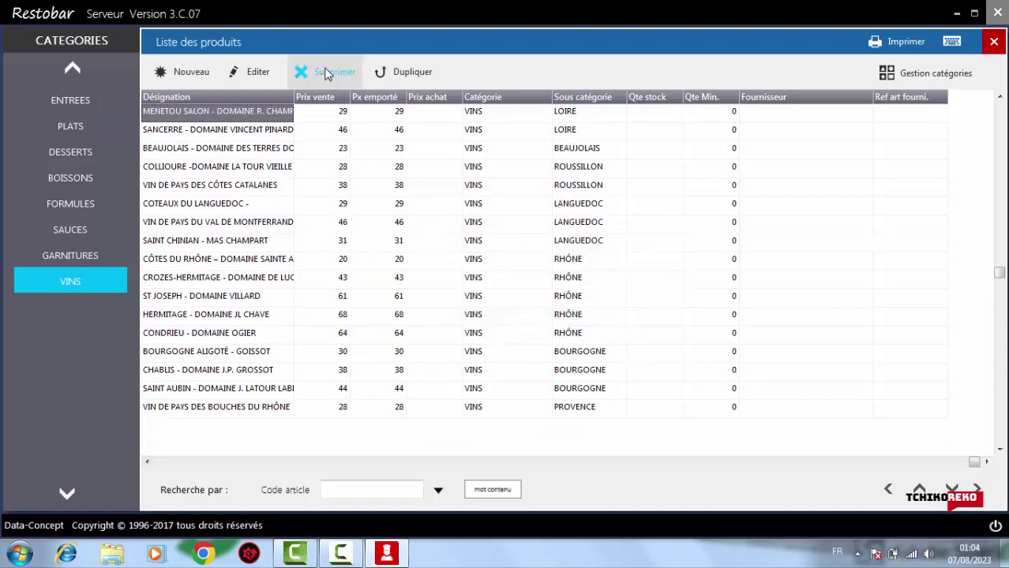
click(331, 72)
click(539, 323)
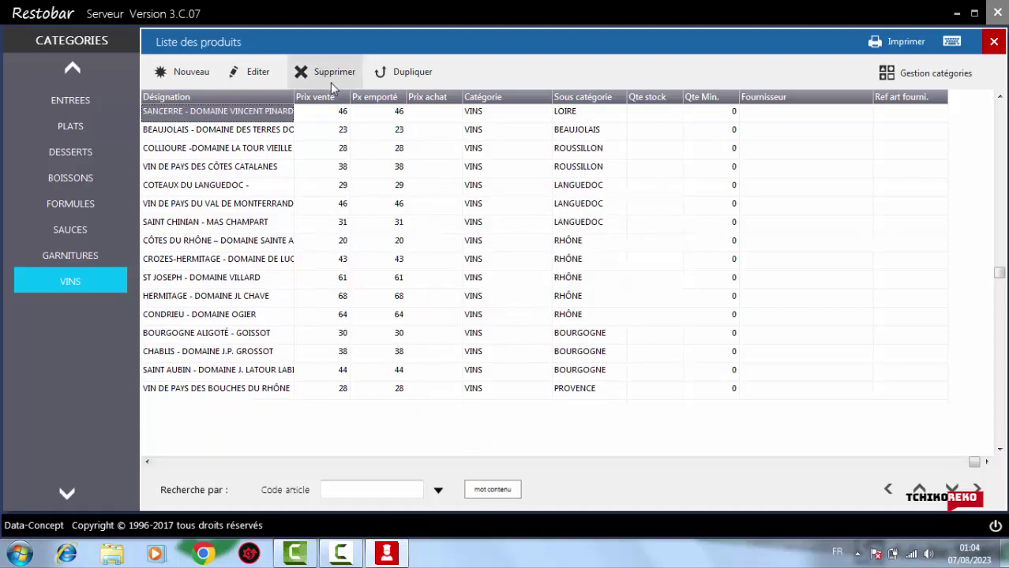
click(330, 77)
click(522, 318)
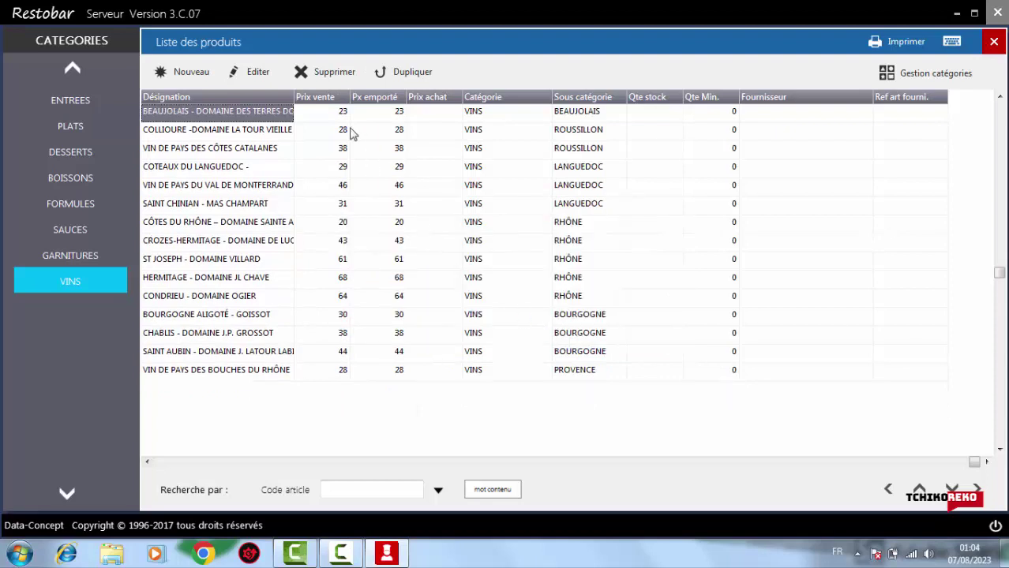
click(330, 74)
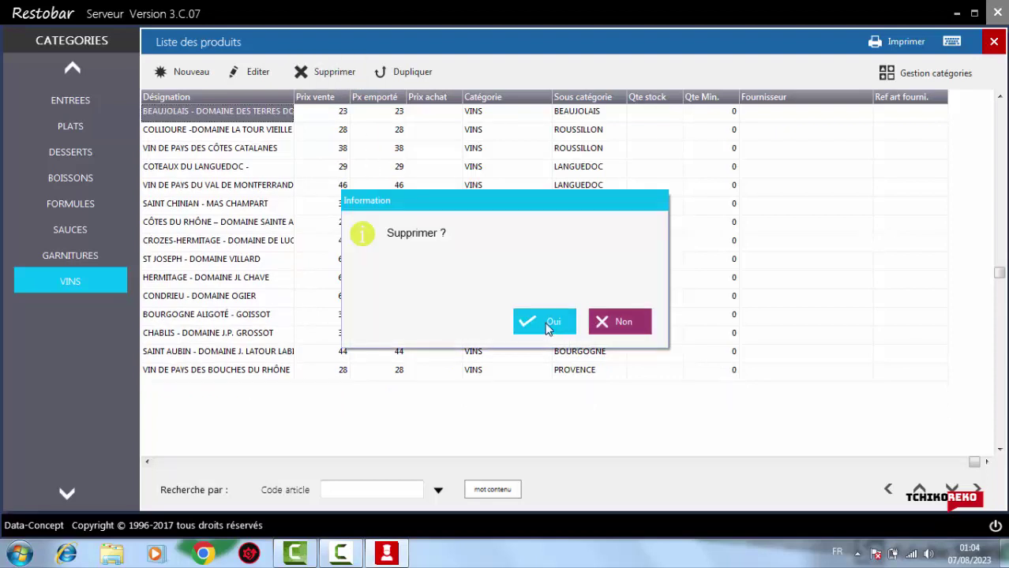
click(547, 326)
click(319, 78)
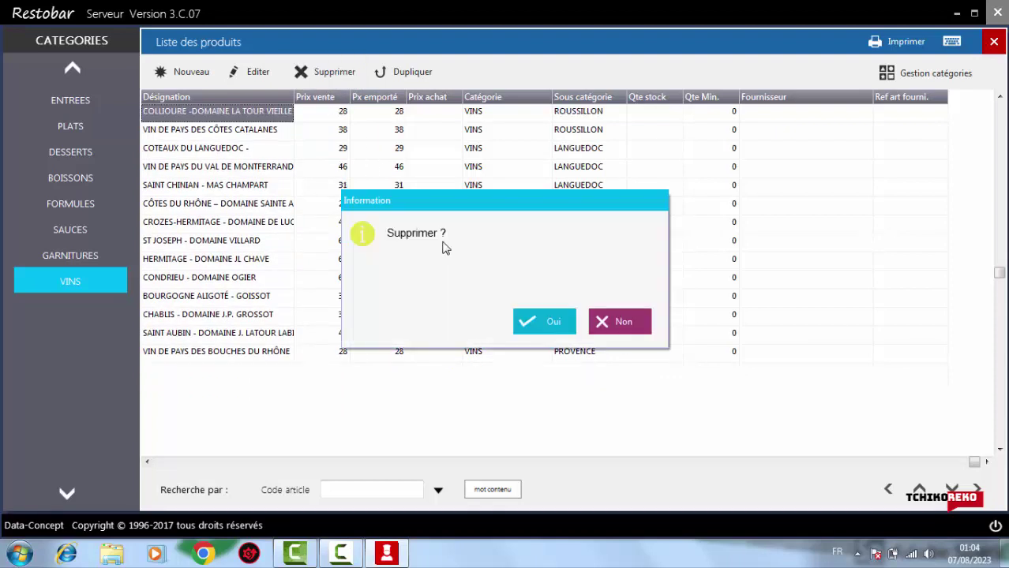
click(543, 319)
click(326, 75)
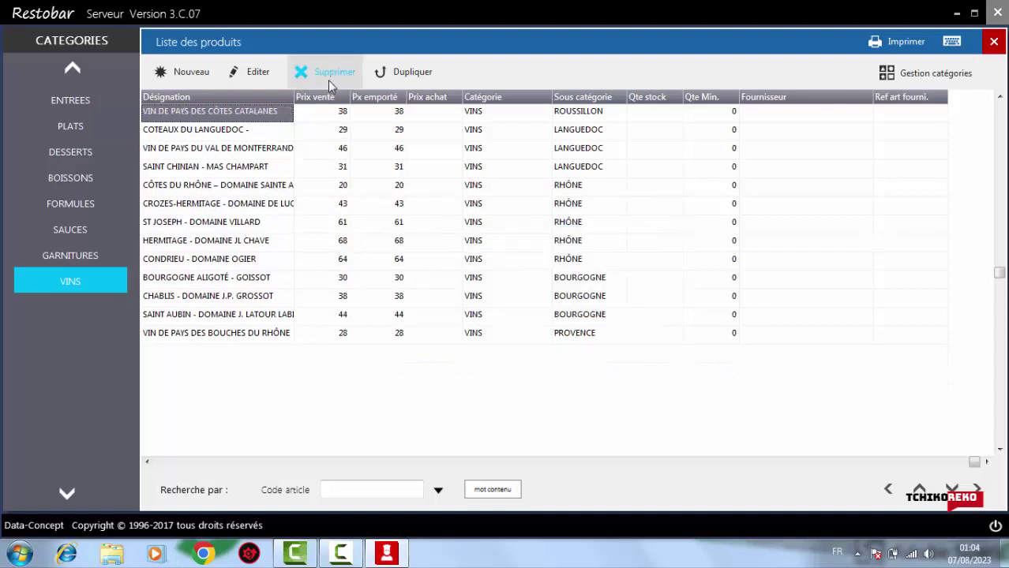
click(537, 320)
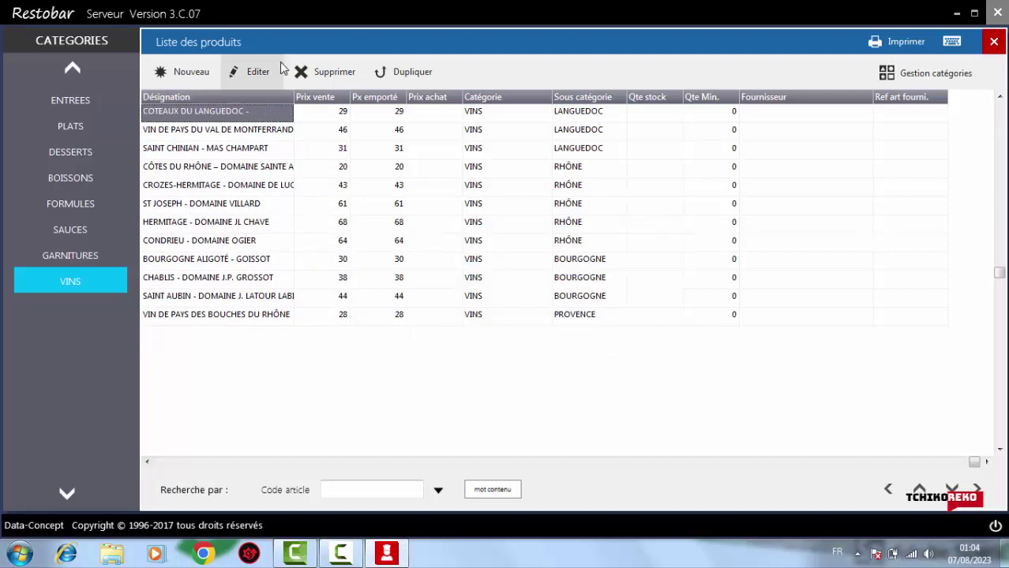
click(329, 77)
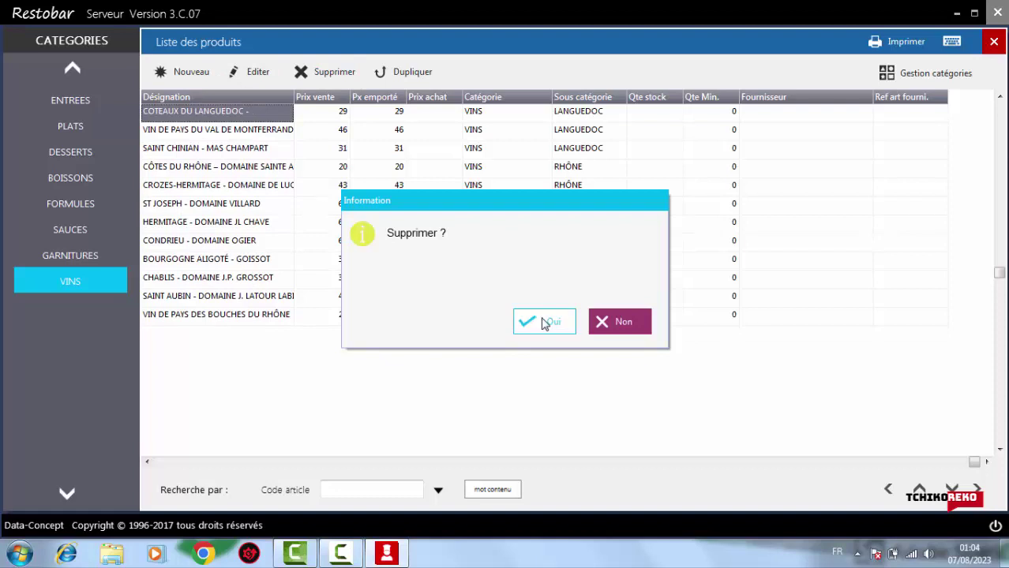
click(540, 313)
click(326, 72)
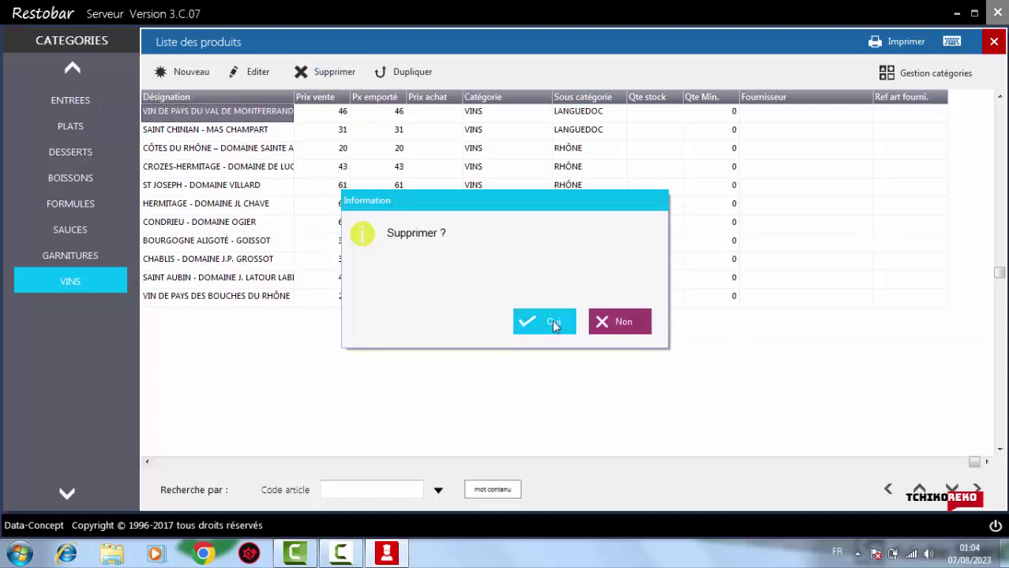
click(552, 319)
click(327, 73)
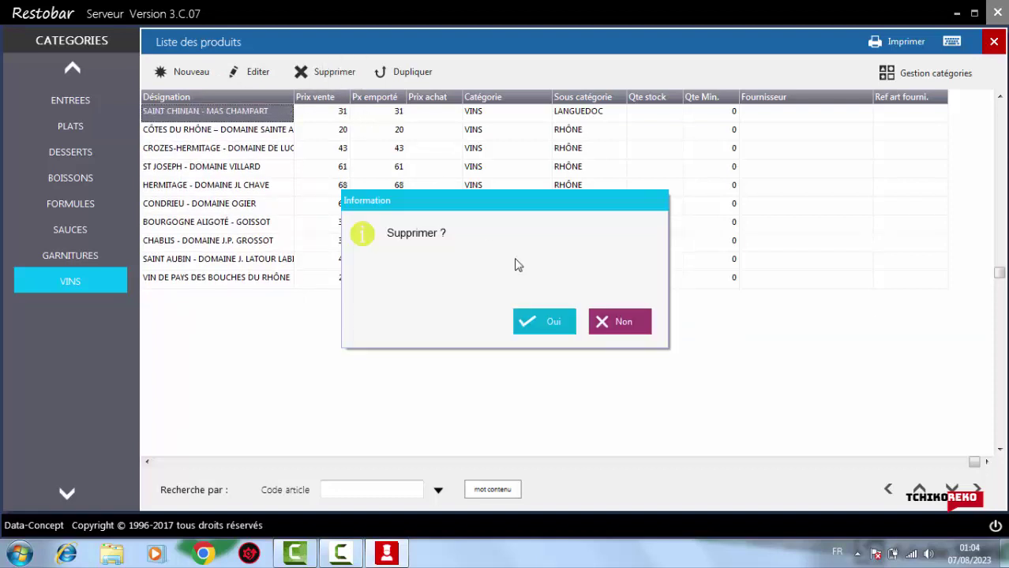
click(541, 330)
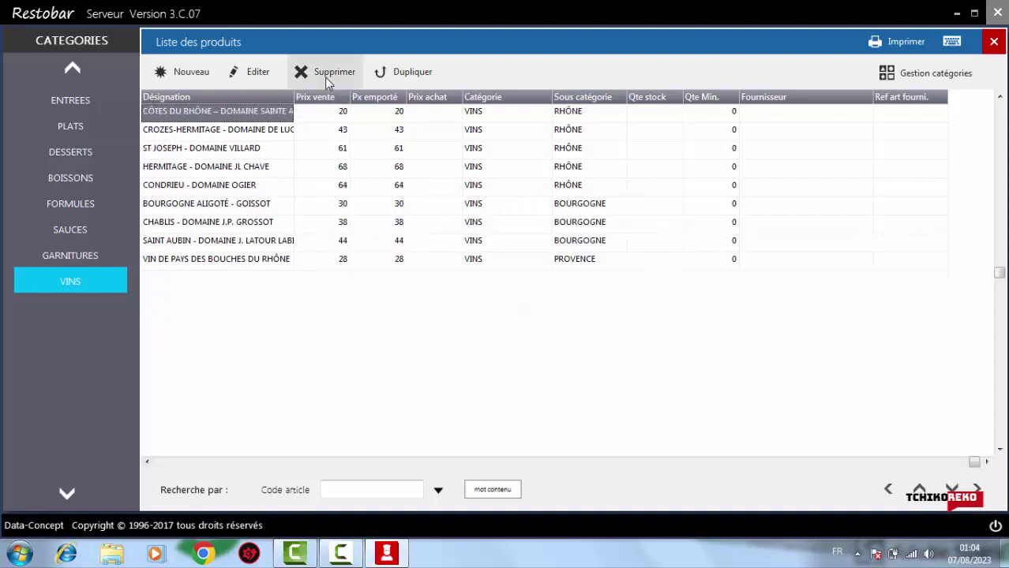
Delete the remaining Rhône and Burgundy wines through CHABLIS, SAINT AUBIN and VIN DE PAYS
click(328, 75)
click(534, 314)
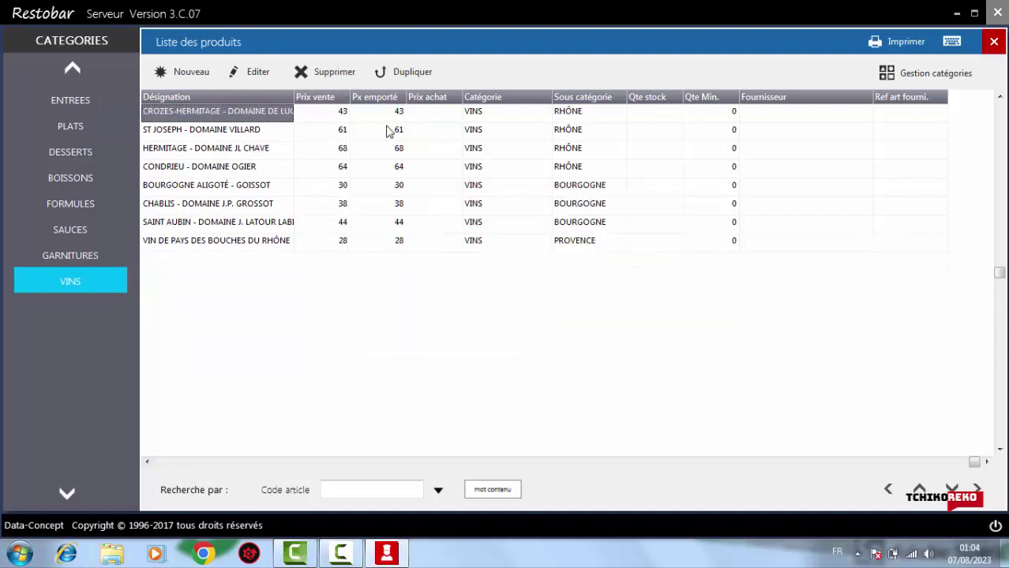
click(302, 69)
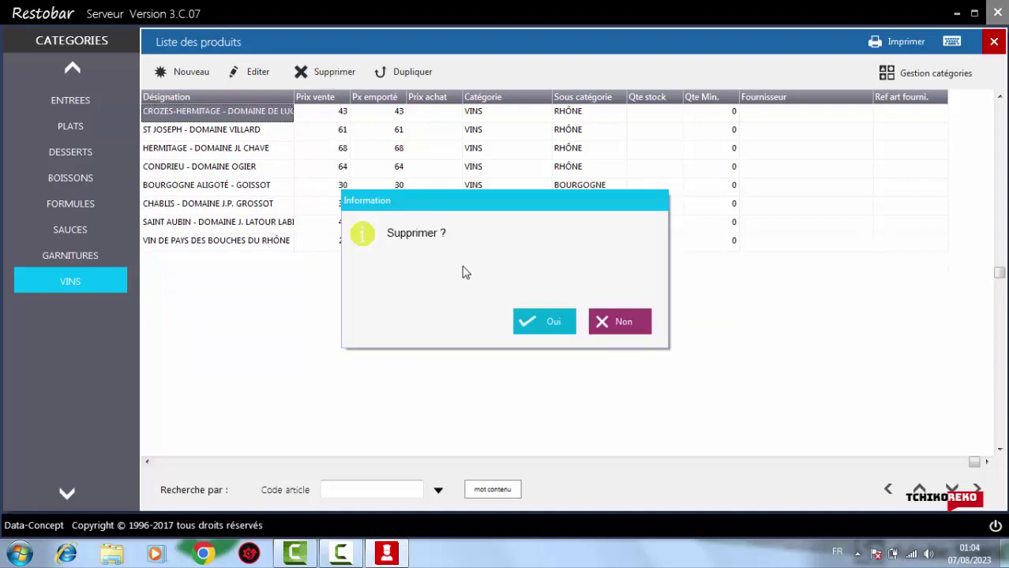
click(541, 315)
click(335, 75)
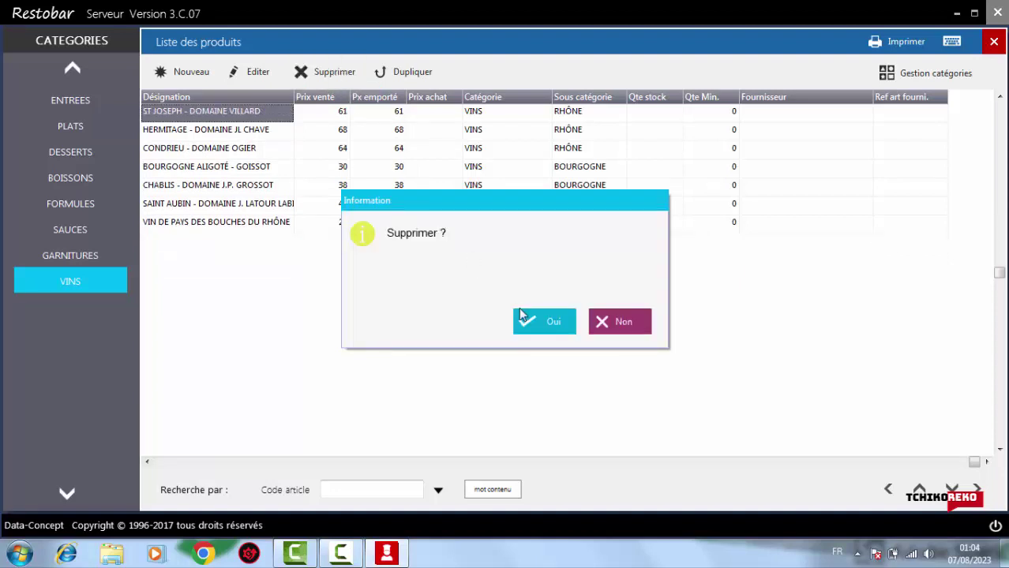
click(533, 332)
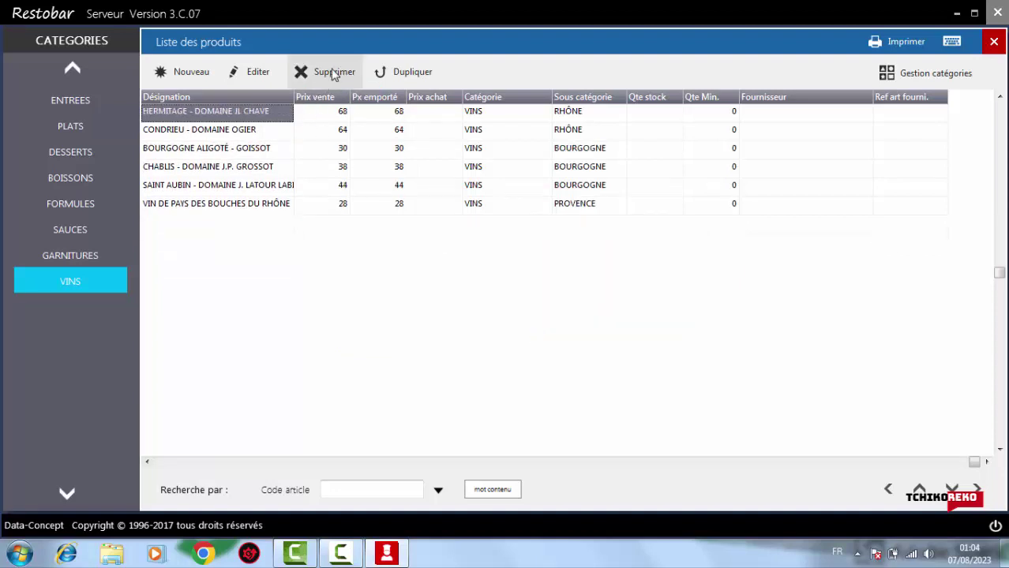
click(328, 72)
click(551, 324)
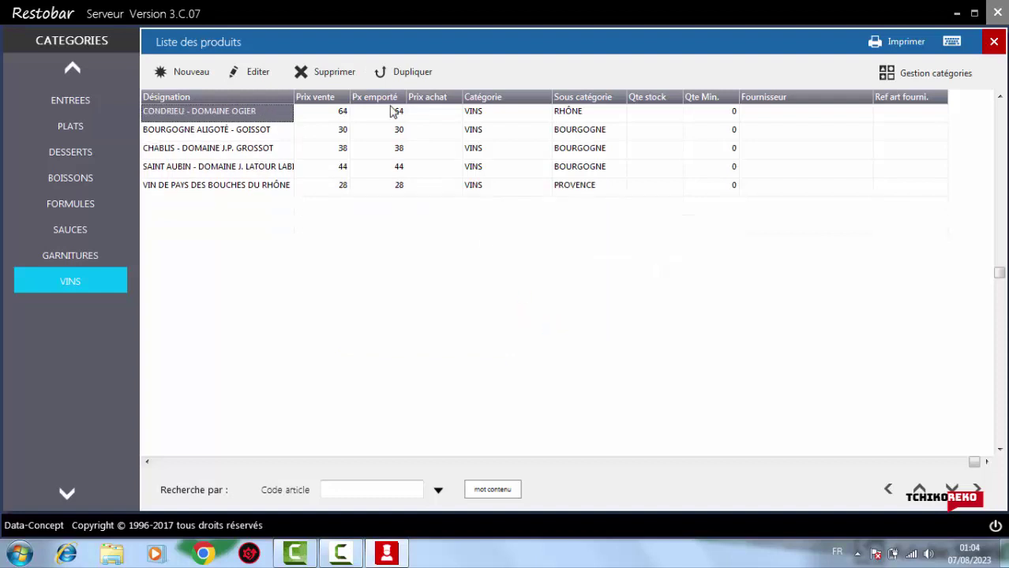
click(321, 76)
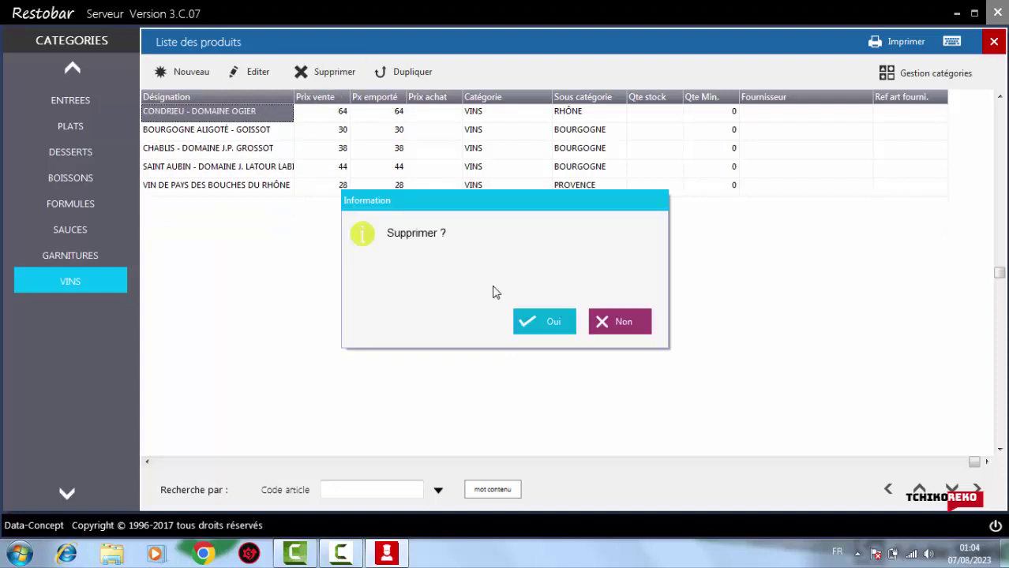
click(543, 323)
click(323, 71)
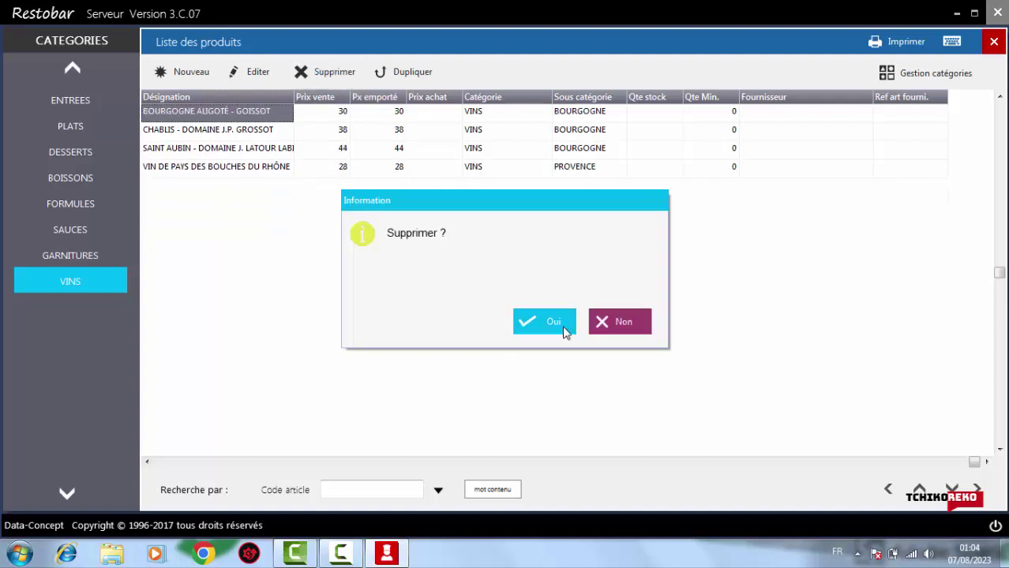
click(552, 325)
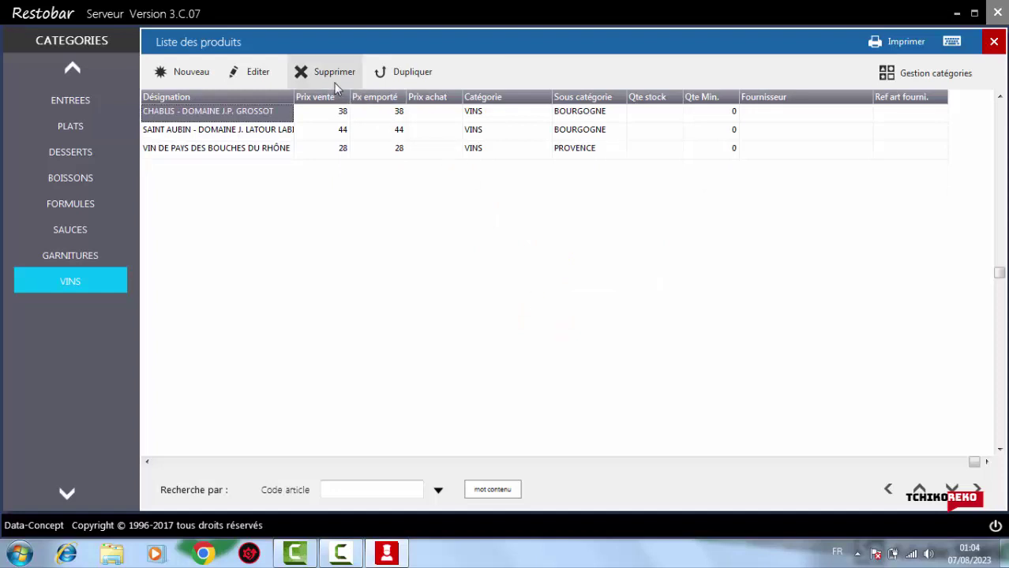
click(323, 72)
click(552, 326)
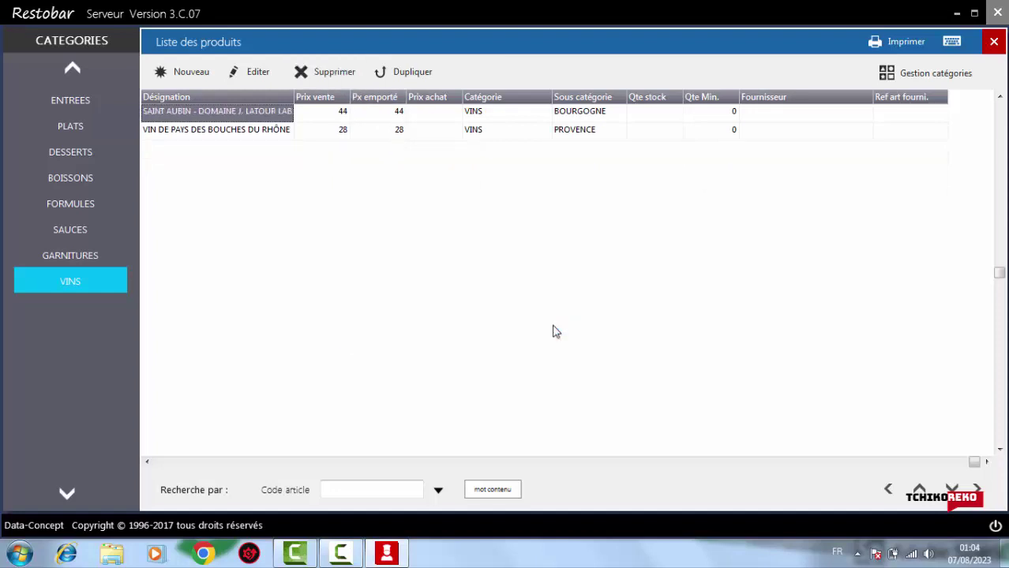
click(331, 71)
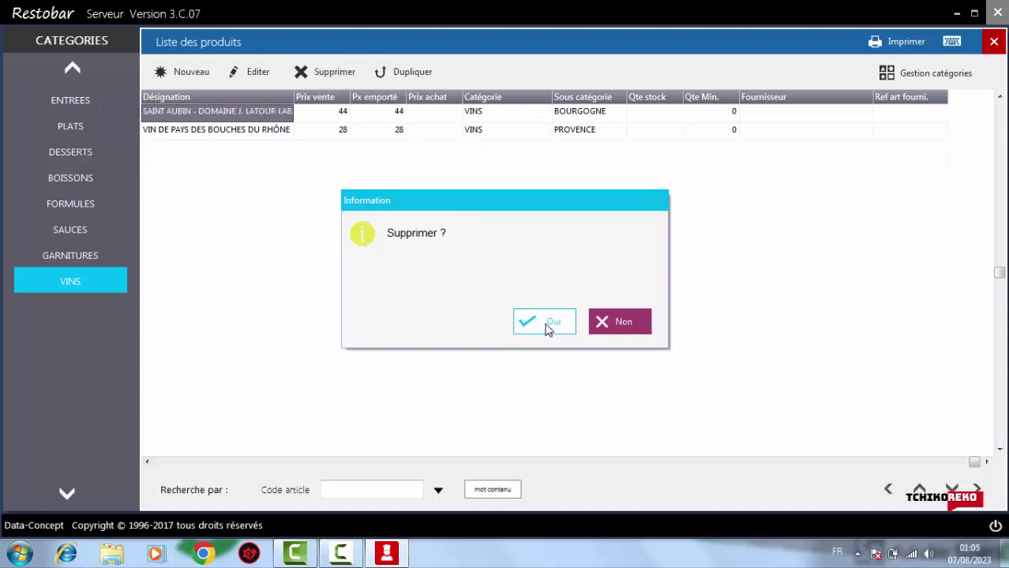
click(546, 327)
click(320, 73)
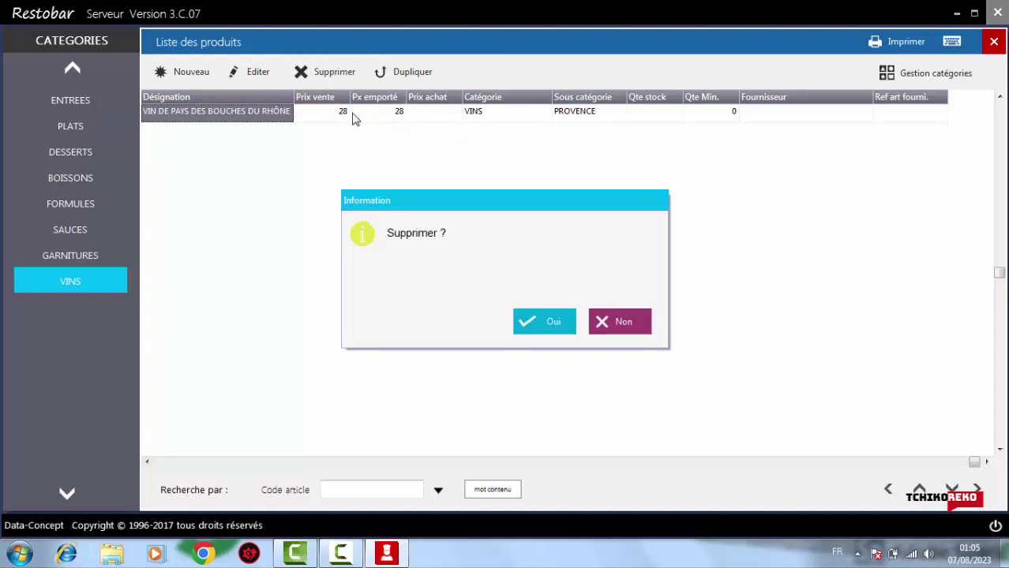
click(543, 326)
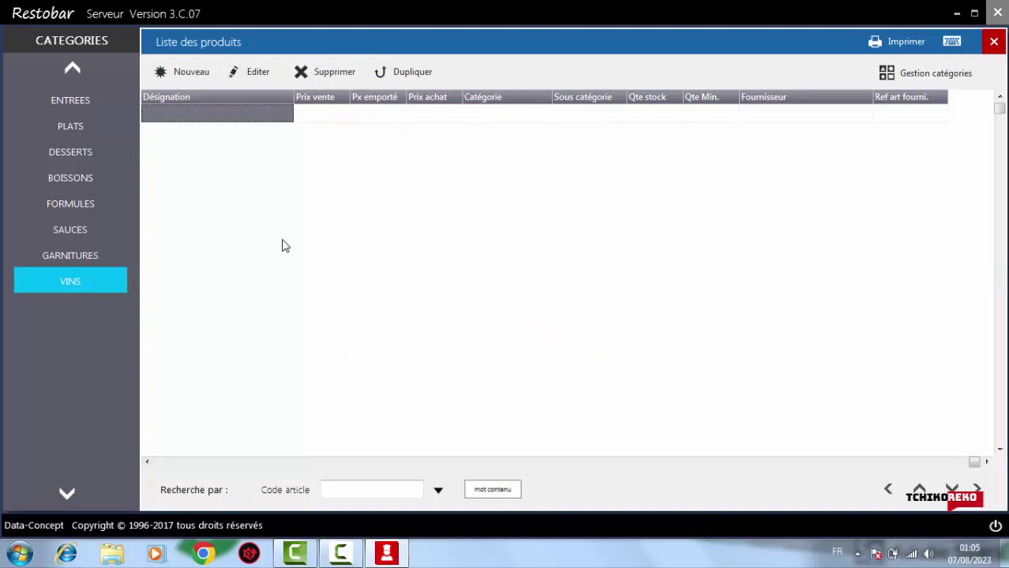
Open the product category settings and browse the VINS sub-categories, CHAMPAGNE to PROVENCE
click(927, 69)
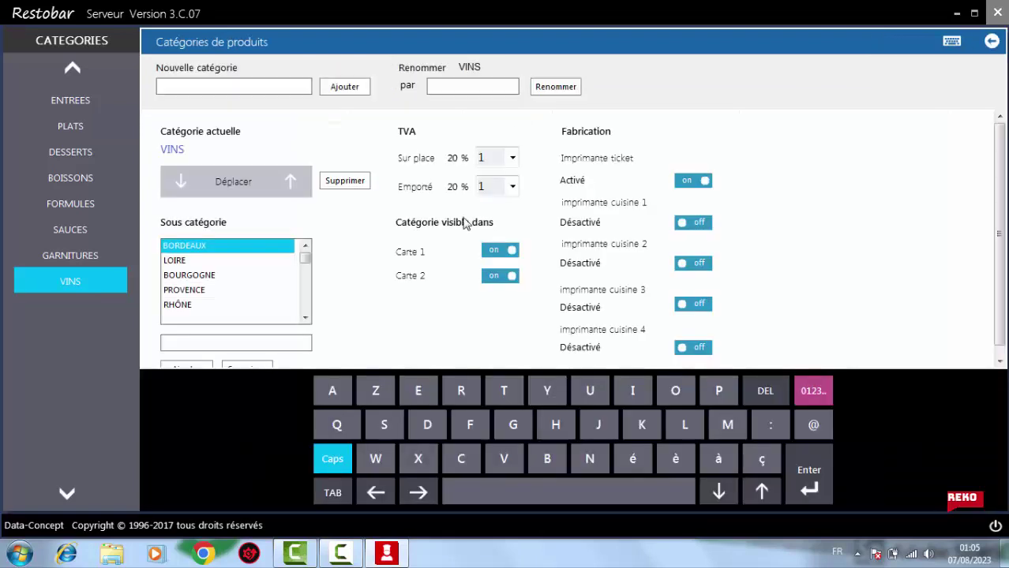
drag(305, 267, 305, 310)
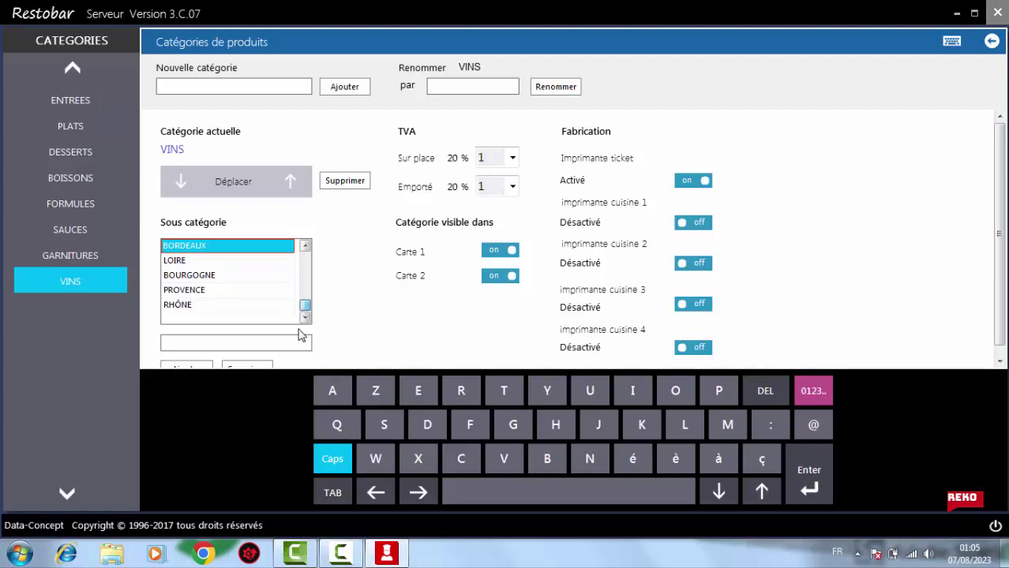
click(214, 307)
click(306, 282)
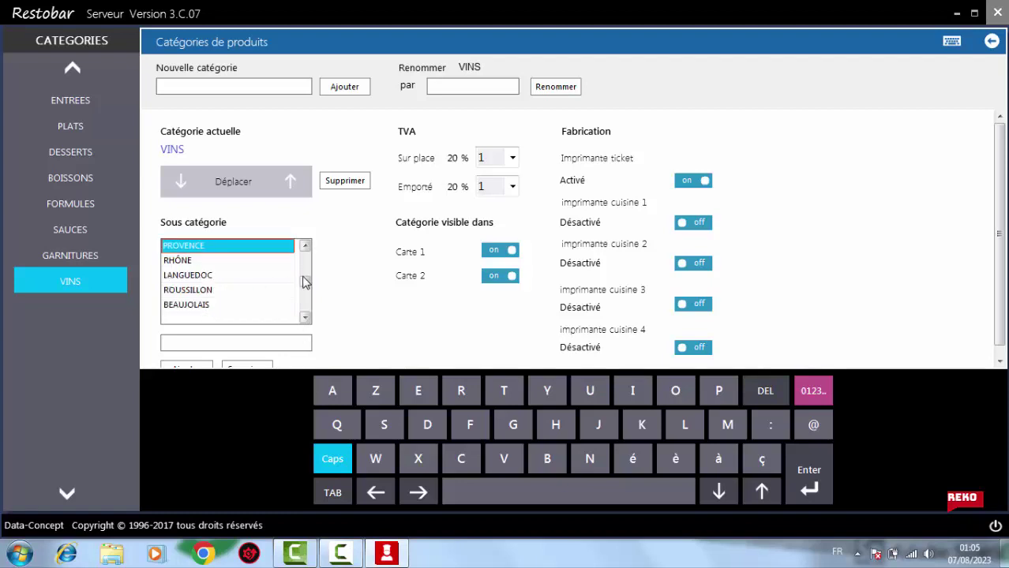
drag(306, 288, 306, 256)
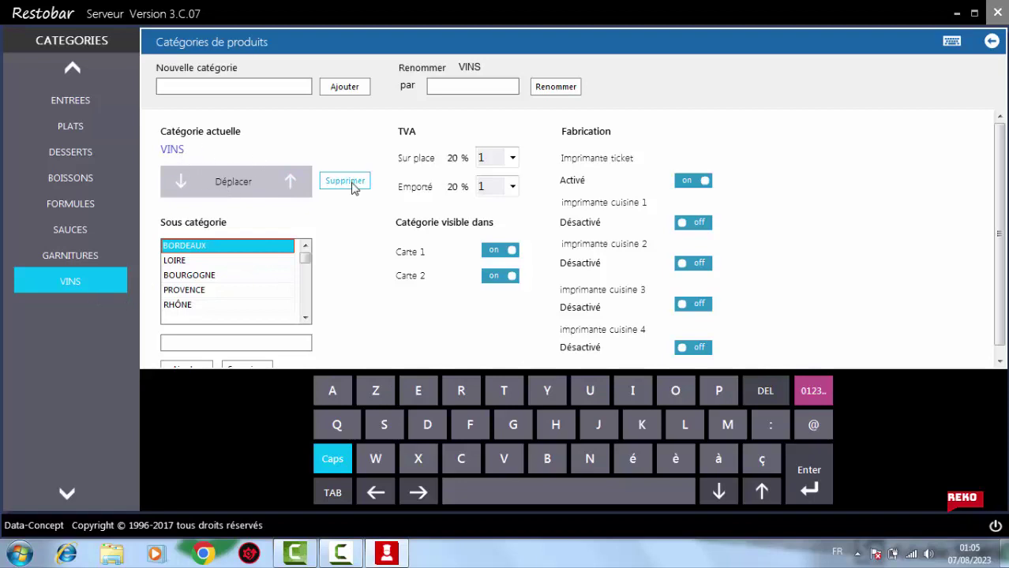
Try deleting VINS, dismiss the sub-categories-first warning, and reselect VINS
click(351, 183)
click(554, 326)
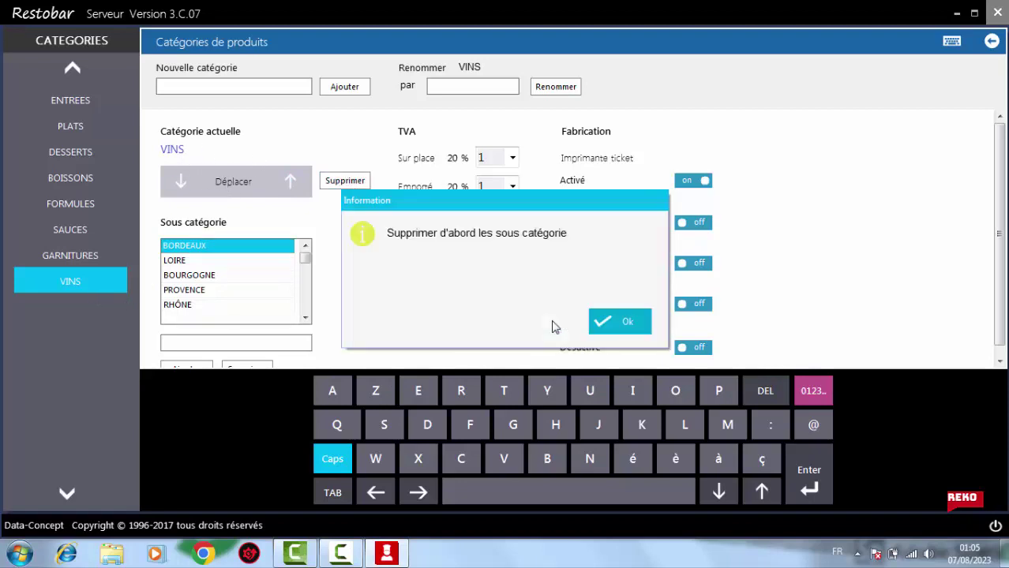
click(618, 323)
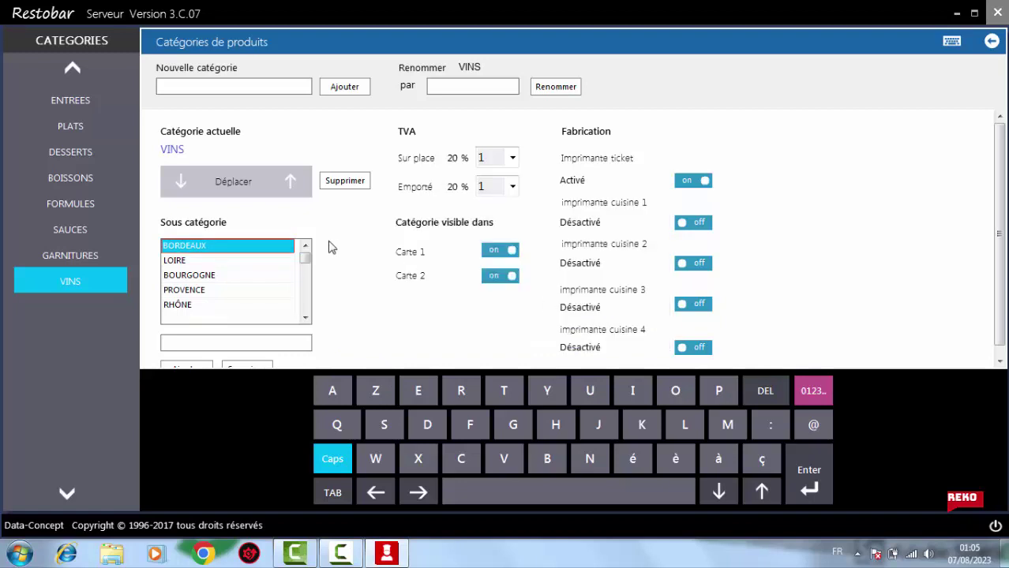
click(181, 262)
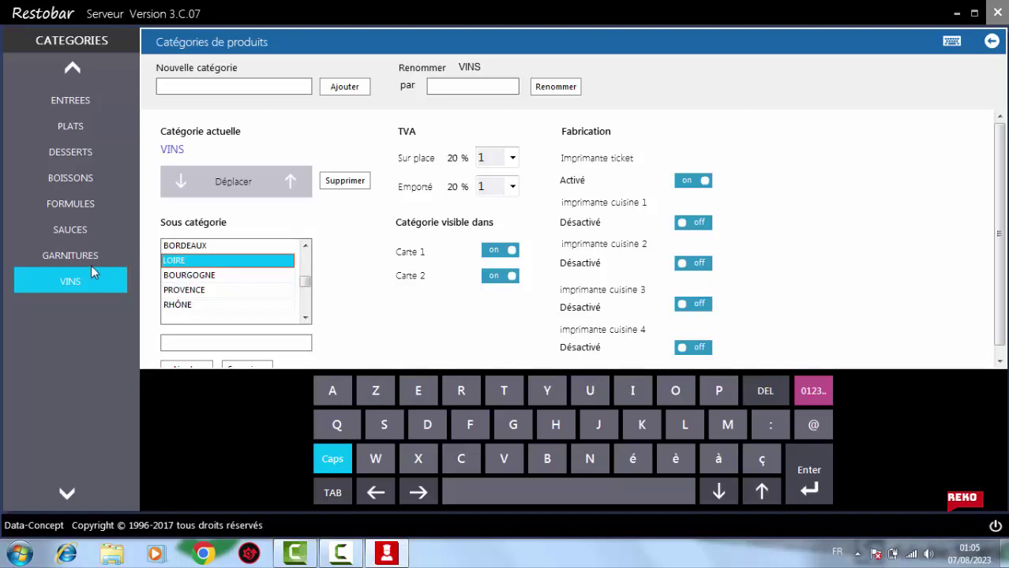
click(73, 70)
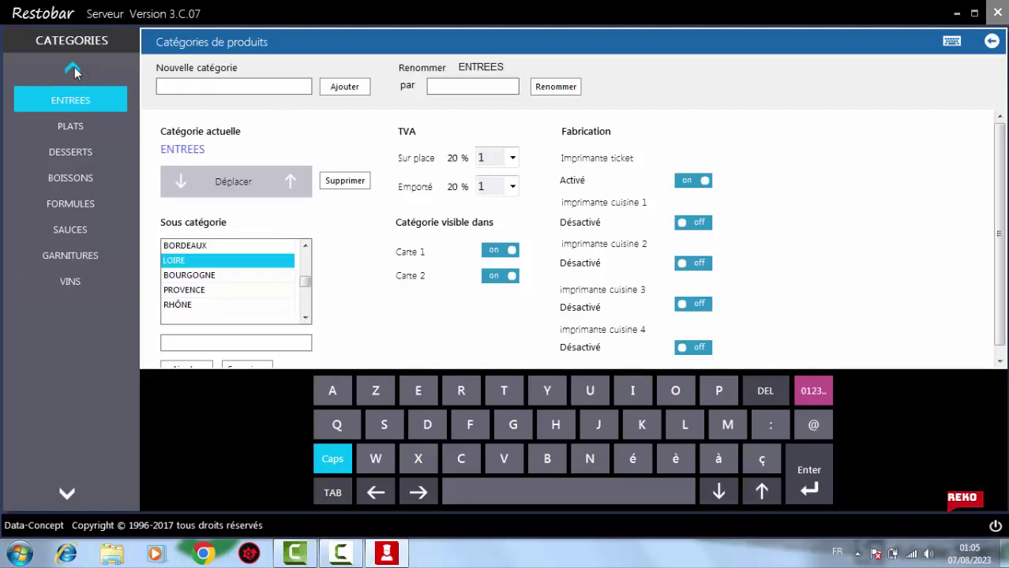
click(76, 283)
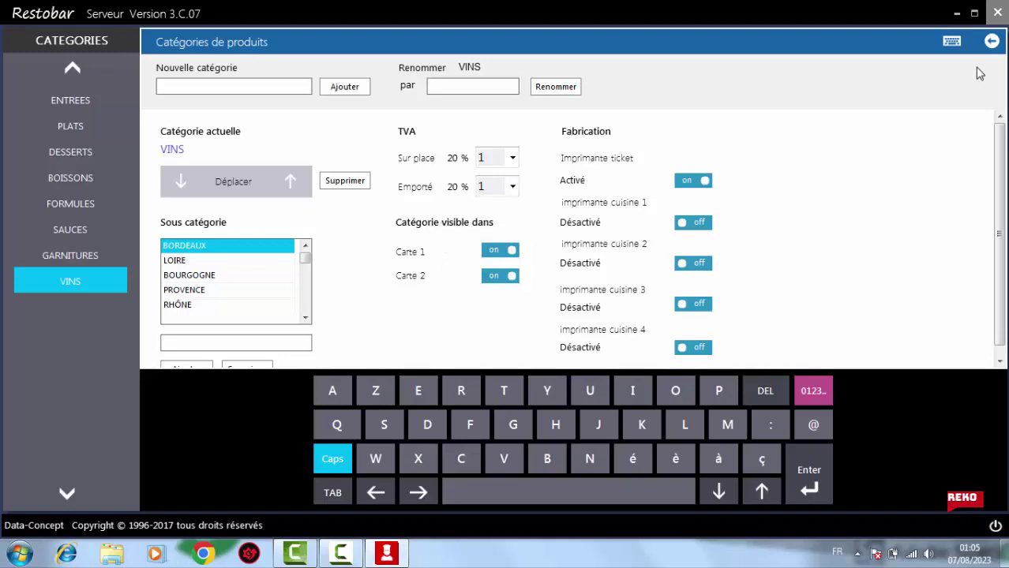
click(991, 42)
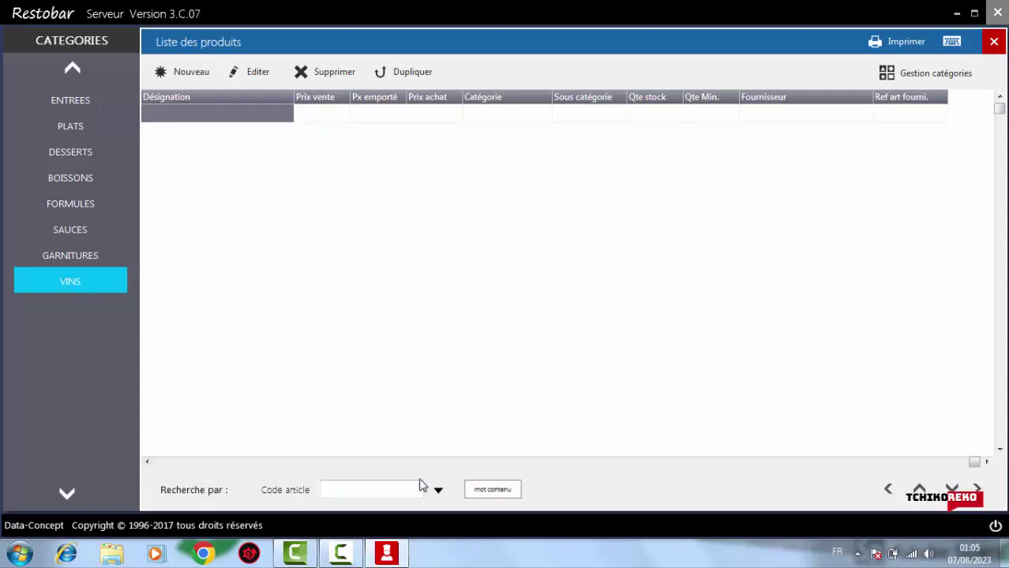
click(68, 260)
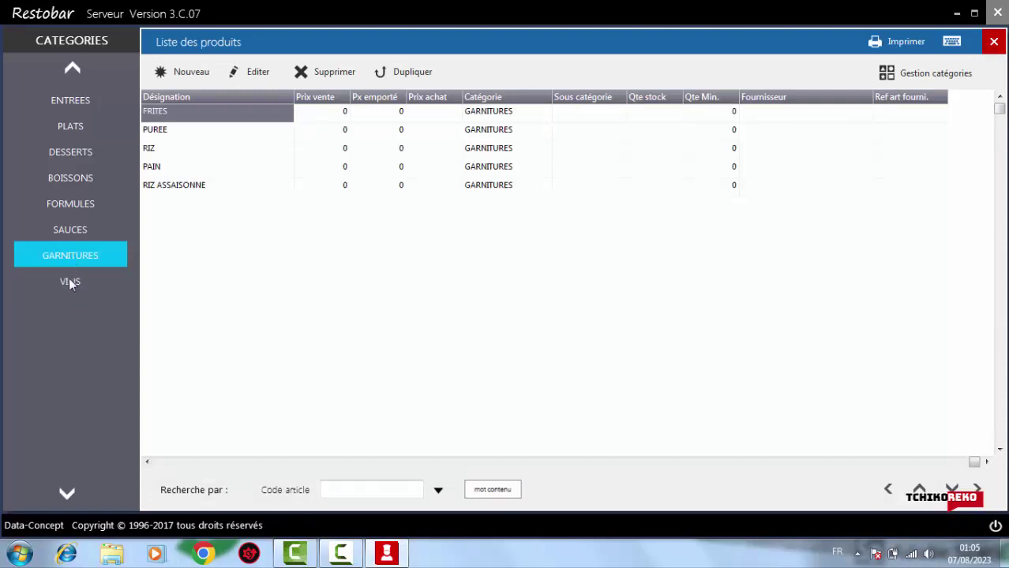
click(69, 282)
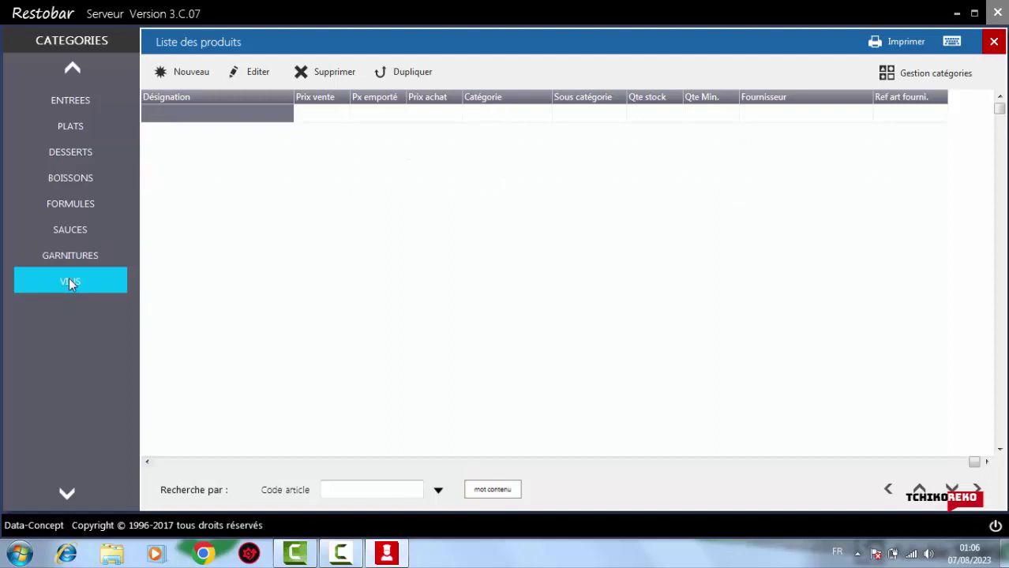
click(349, 72)
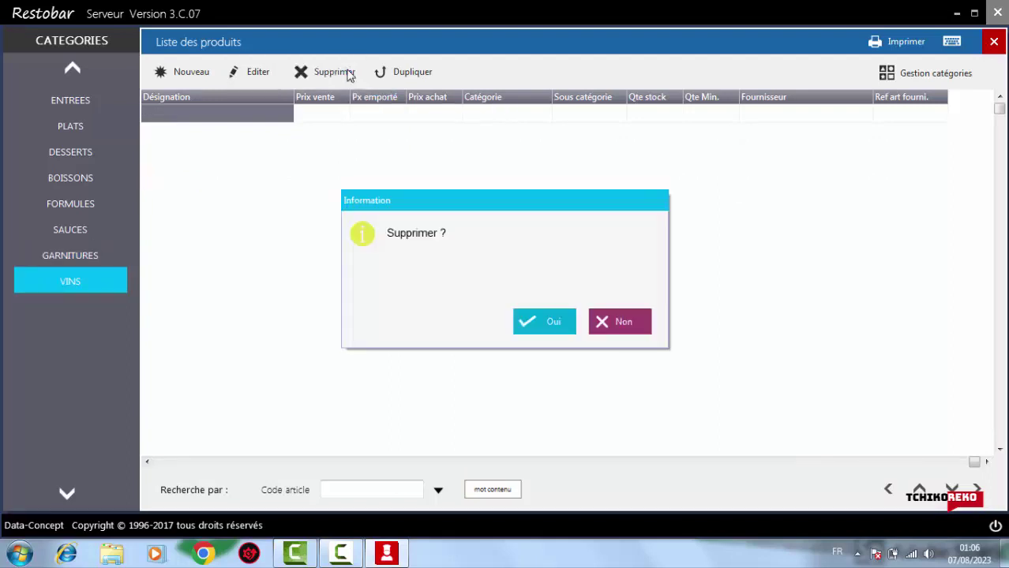
click(535, 330)
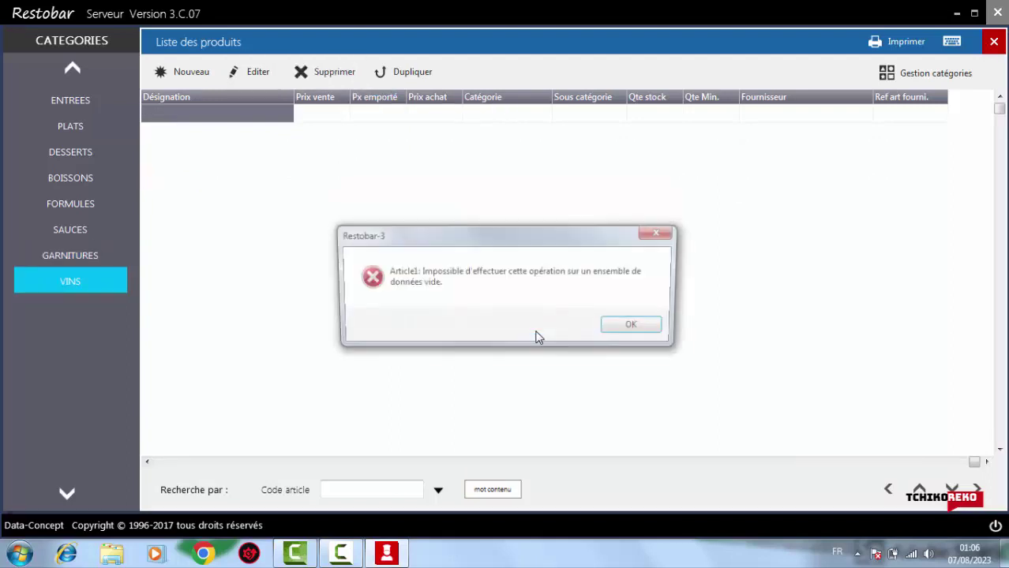
click(637, 328)
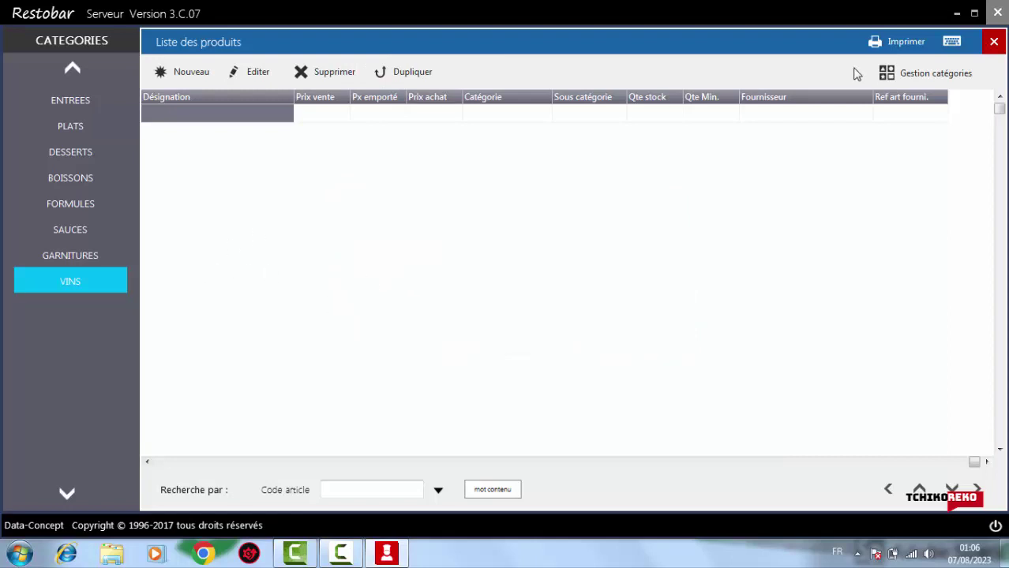
click(944, 73)
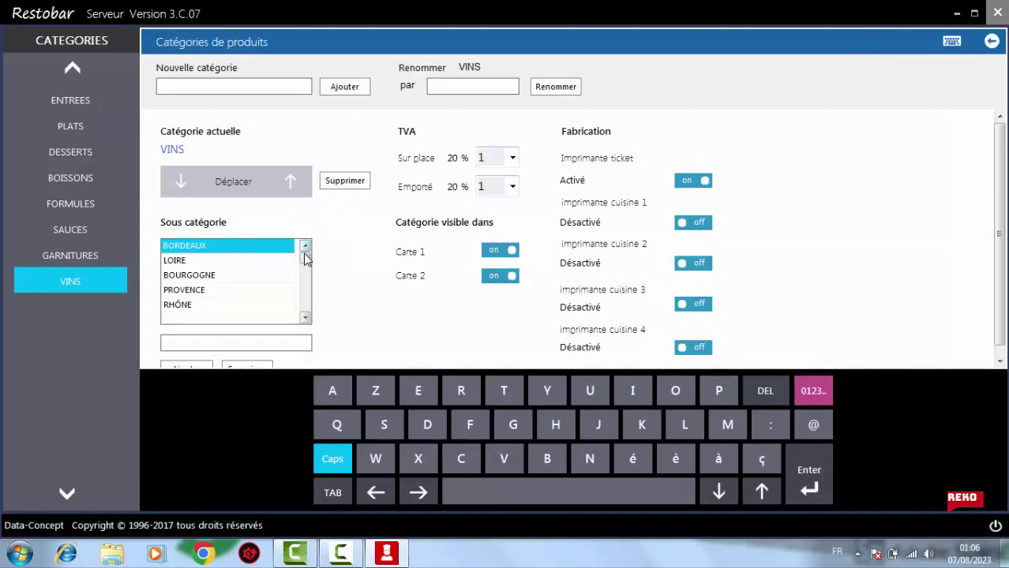
Retry deleting the VINS category, dismiss the sub-categories-first warning, and reselect VINS
drag(304, 265, 305, 331)
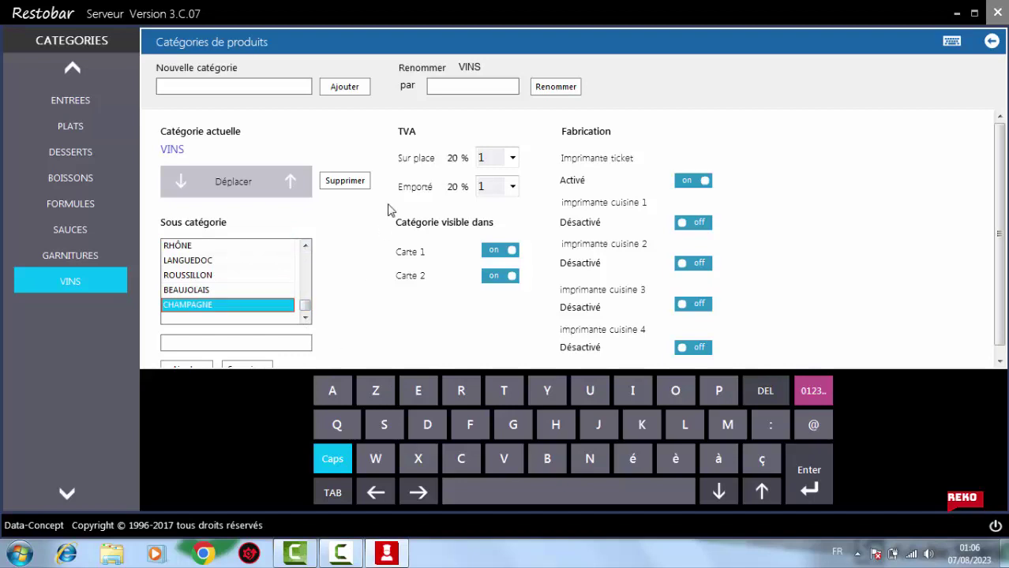
click(345, 181)
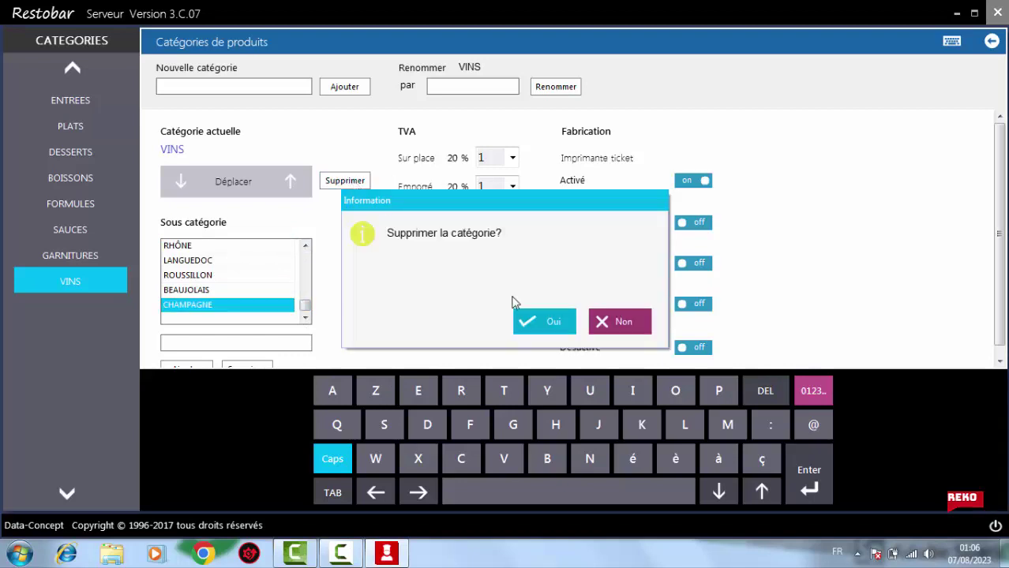
click(548, 330)
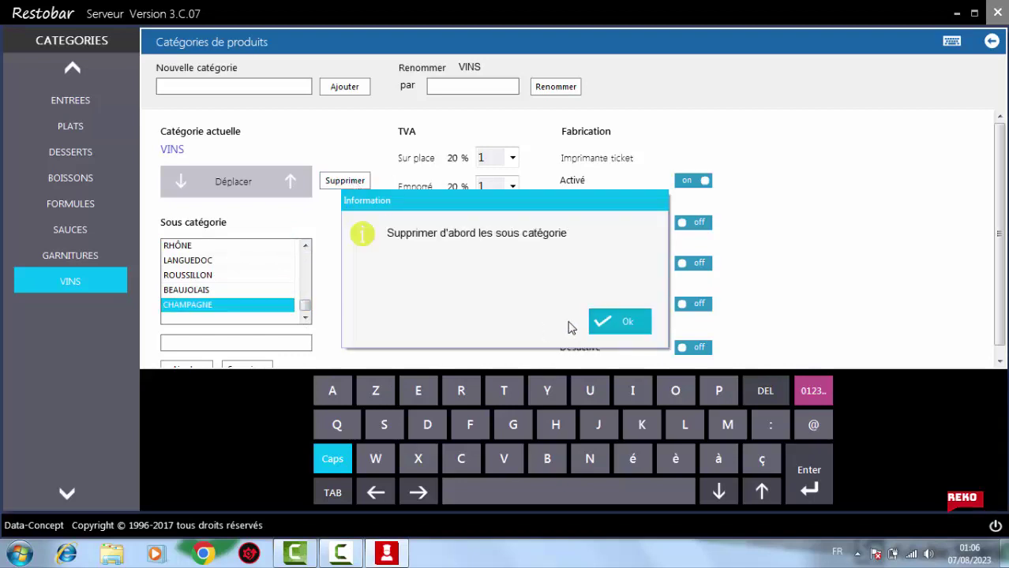
click(612, 324)
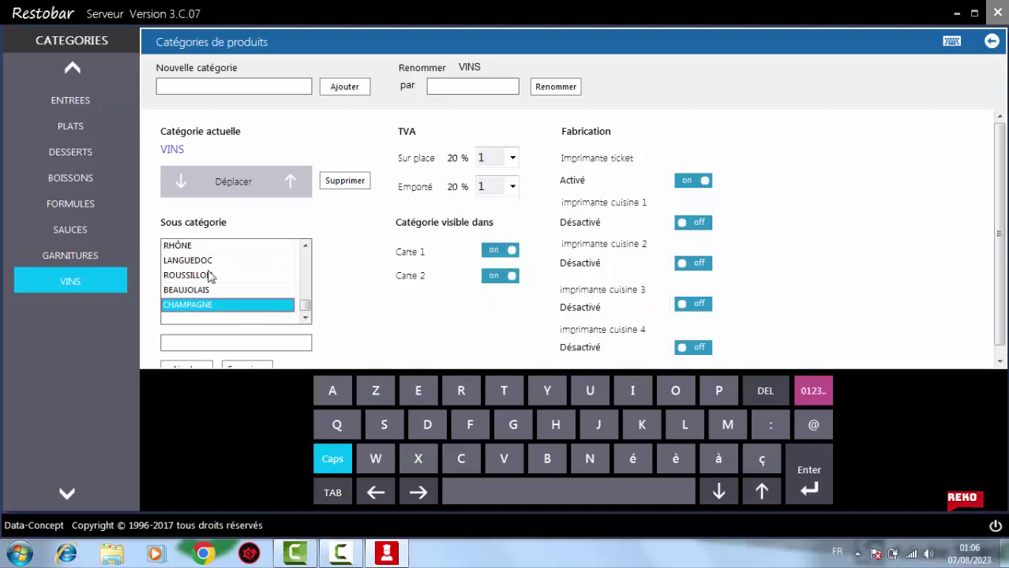
click(74, 73)
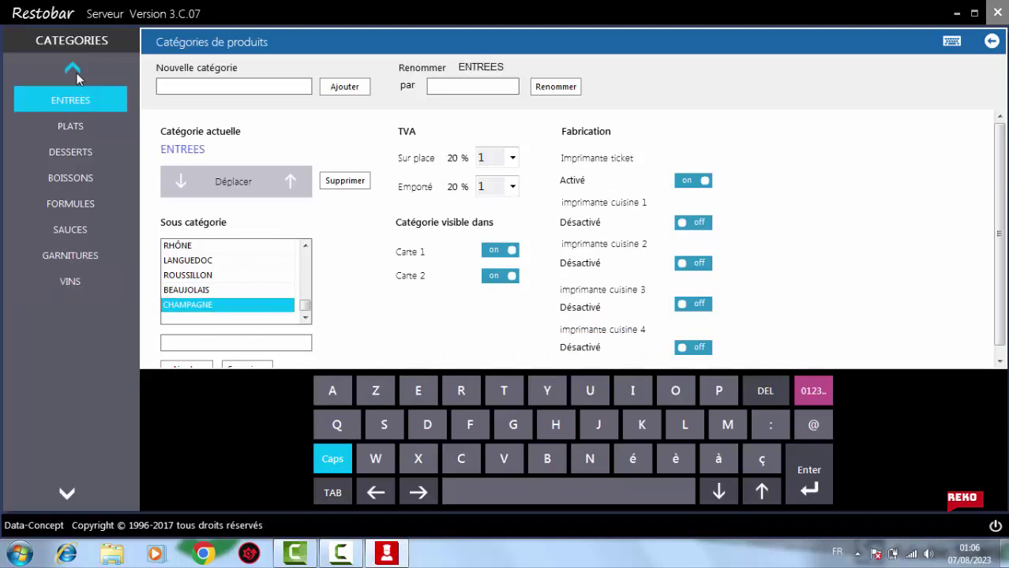
click(72, 282)
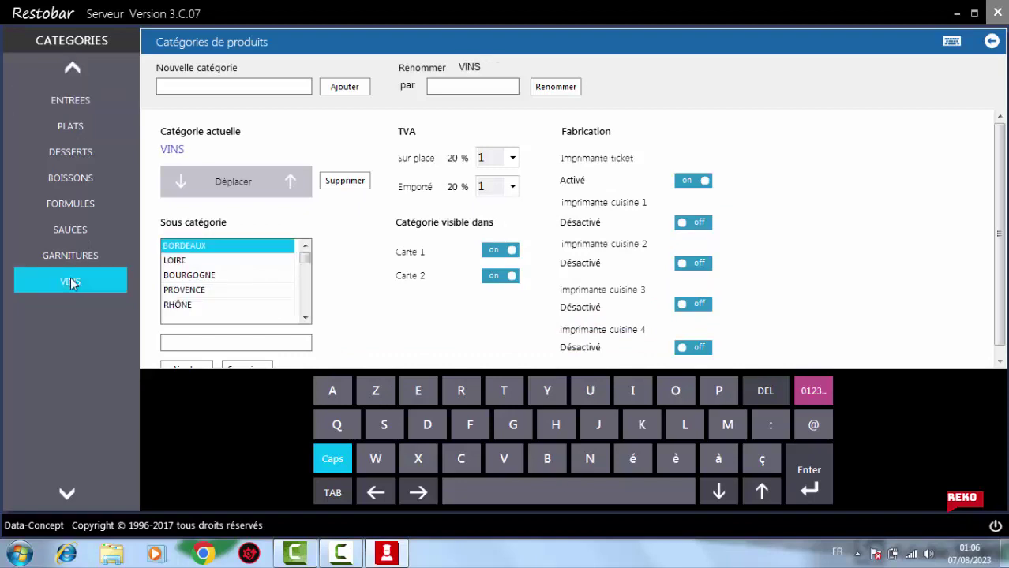
With LOIRE selected, try deleting VINS again, then browse sub-categories up to RHÔNE
click(173, 260)
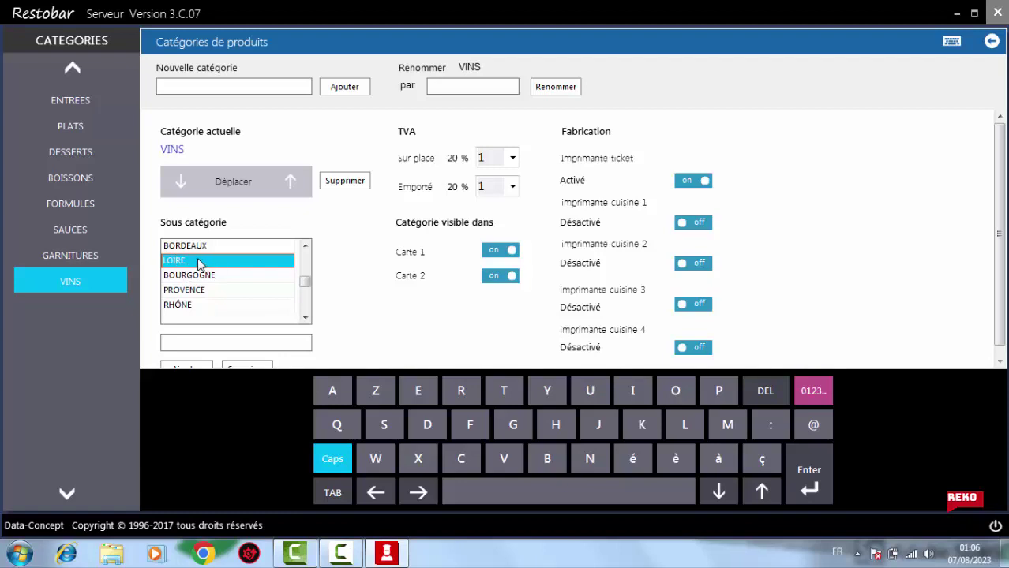
click(347, 184)
click(547, 327)
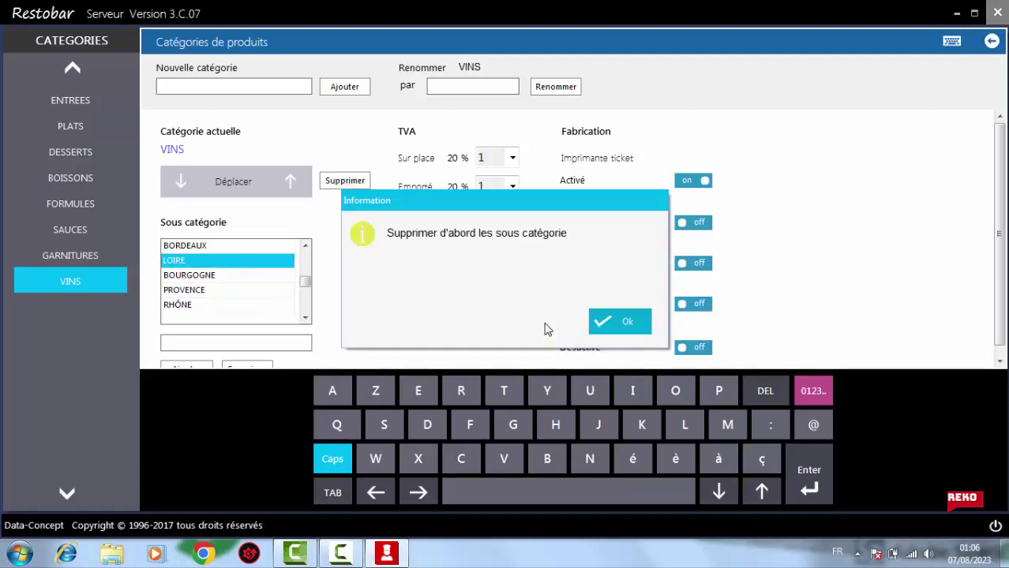
click(624, 323)
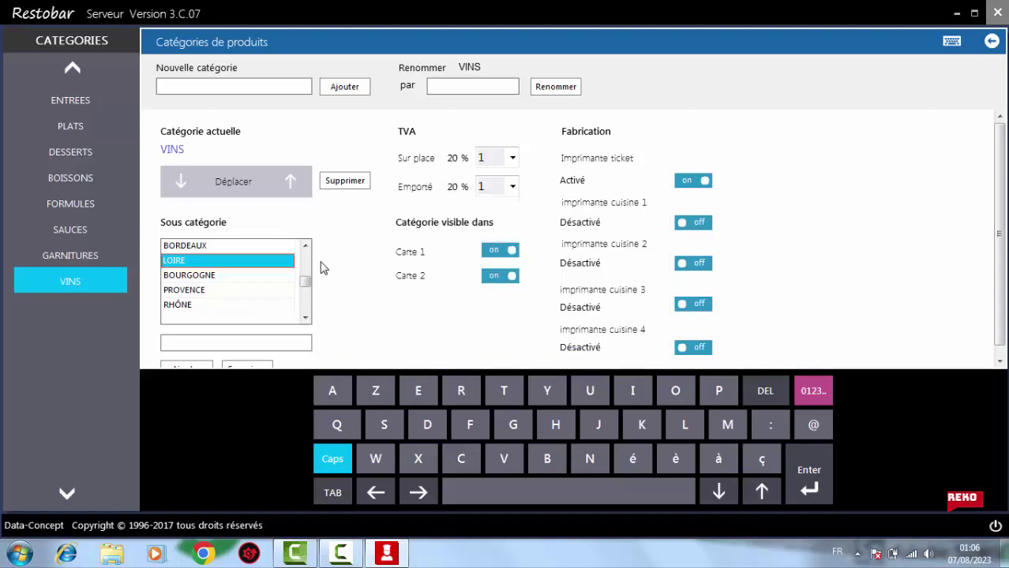
key(End)
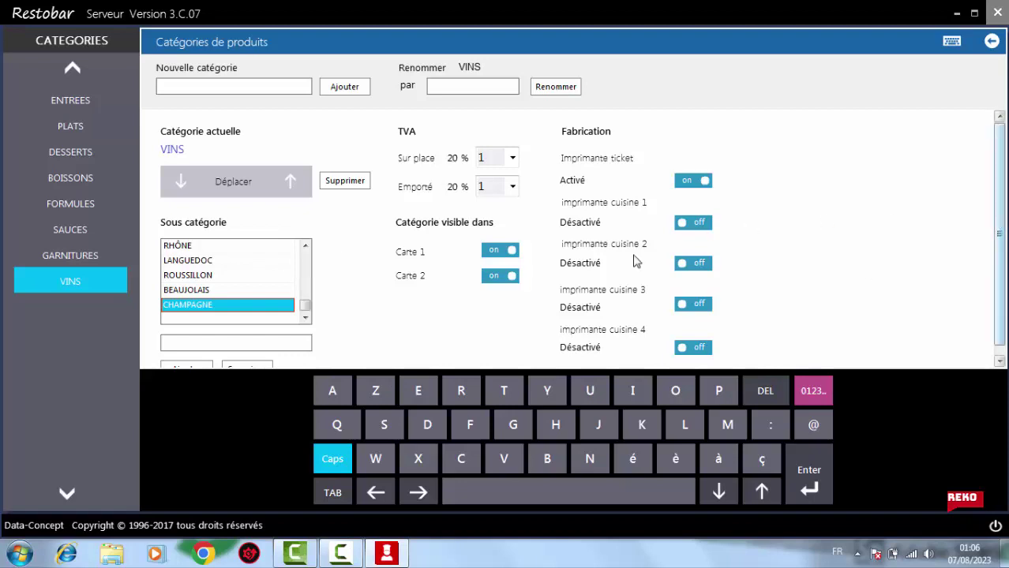
click(183, 293)
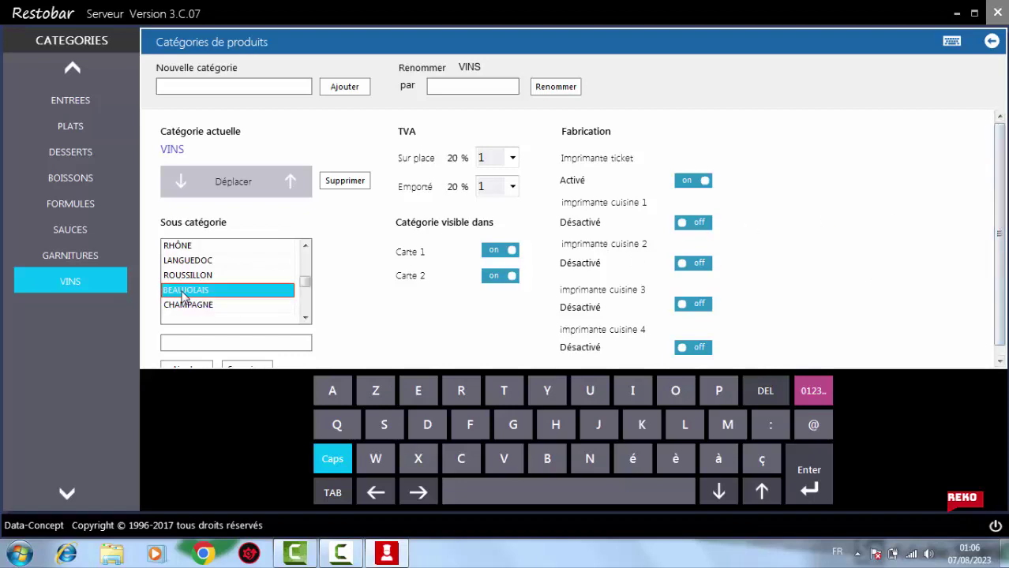
click(178, 246)
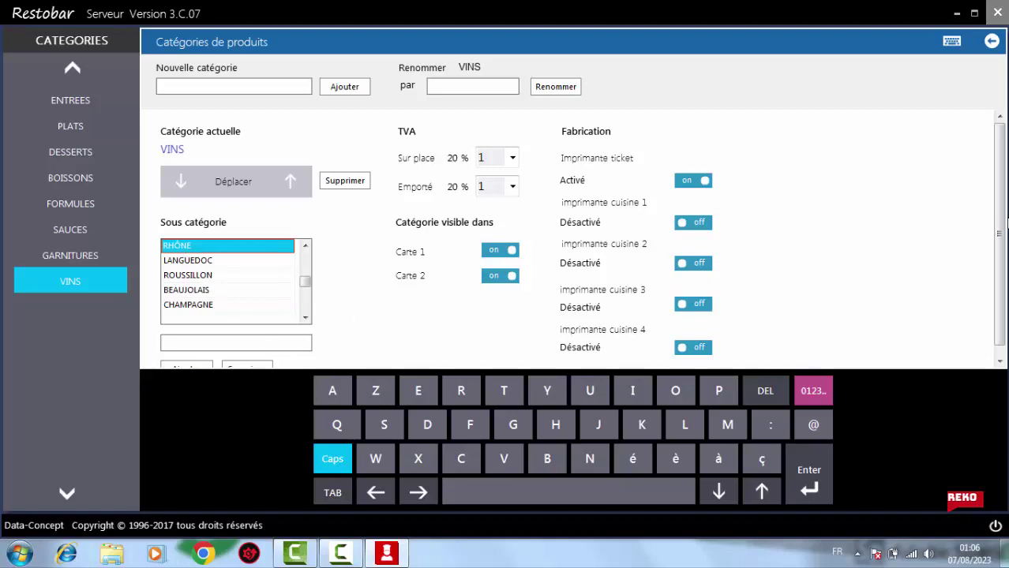
Delete every wine subcategory, from RHÔNE and LANGUEDOC through CHAMPAGNE to BORDEAUX
scroll(999, 236, down, 1)
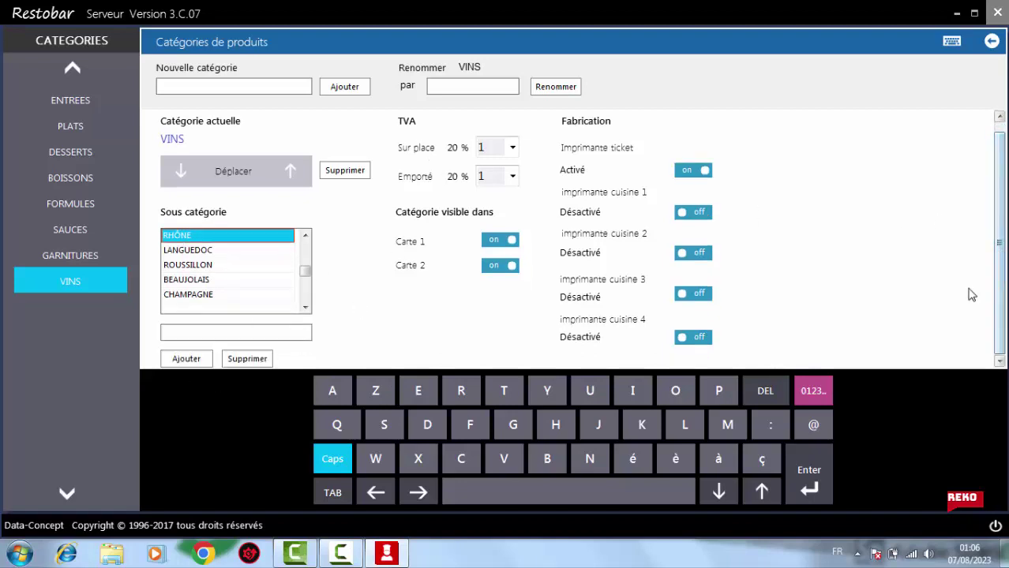
click(245, 361)
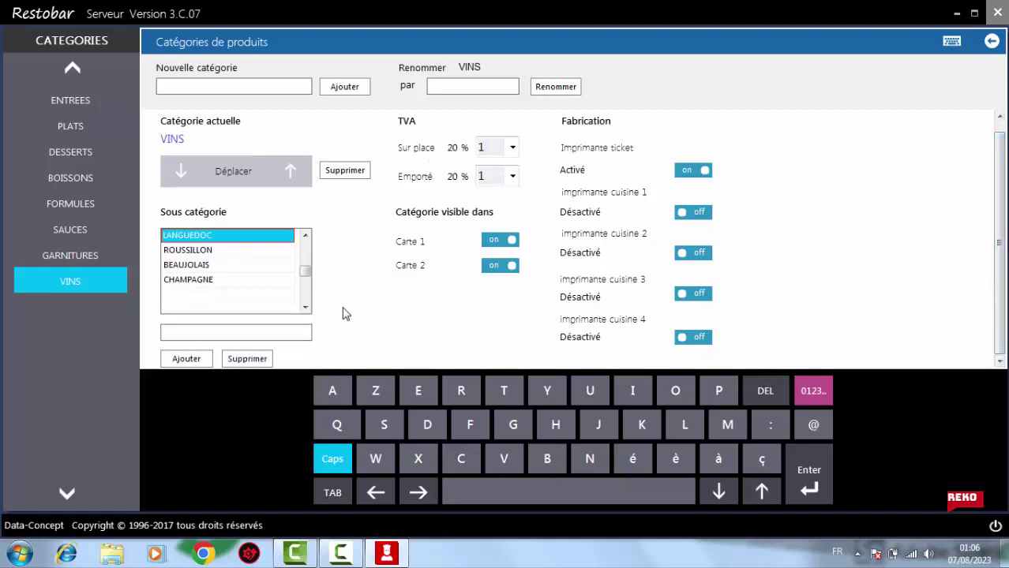
click(258, 363)
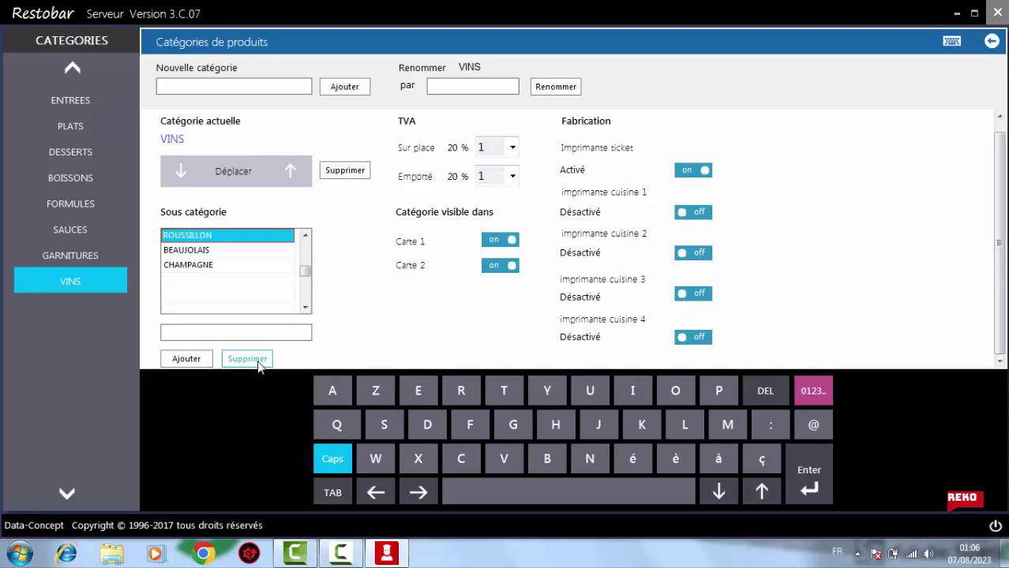
click(258, 363)
click(258, 362)
click(258, 362)
click(258, 362)
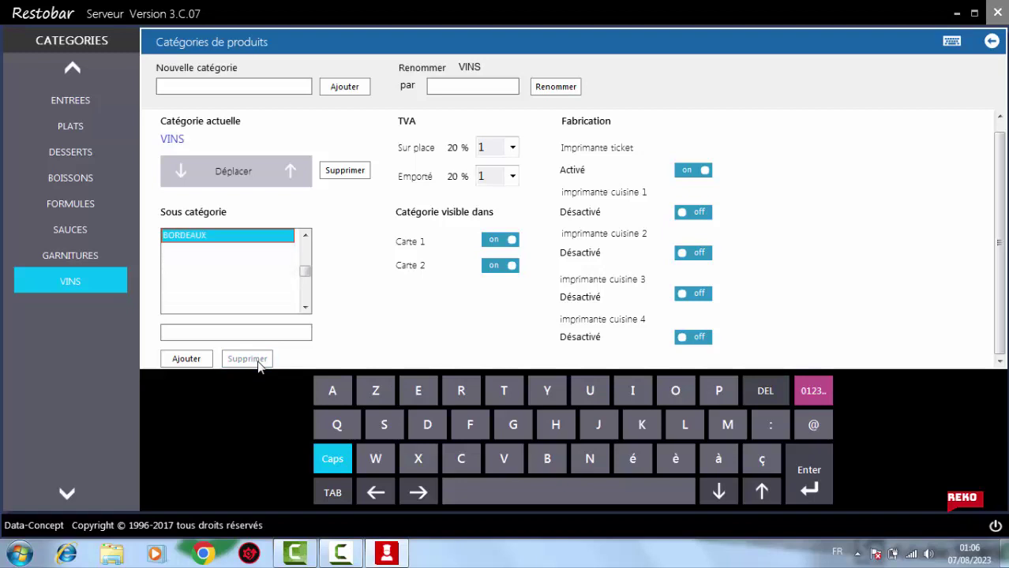
click(258, 363)
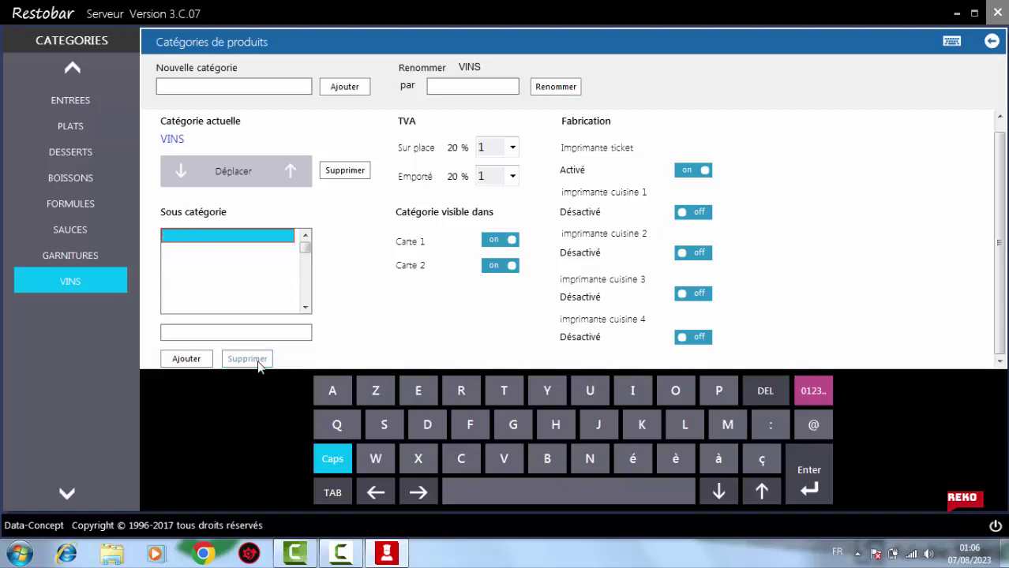
Delete the VINS category itself and go back to the product list
click(347, 172)
click(550, 324)
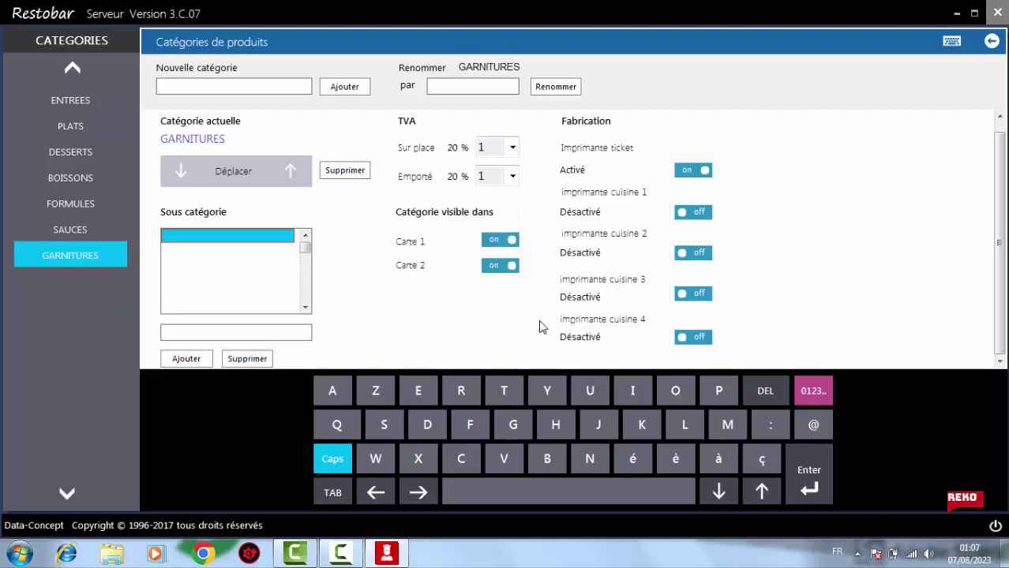
click(73, 71)
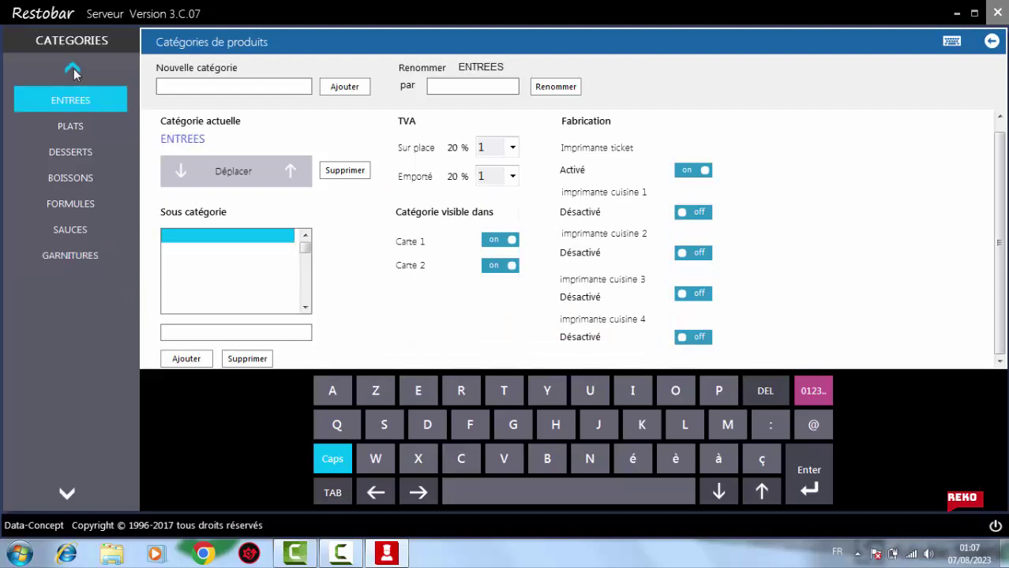
click(991, 43)
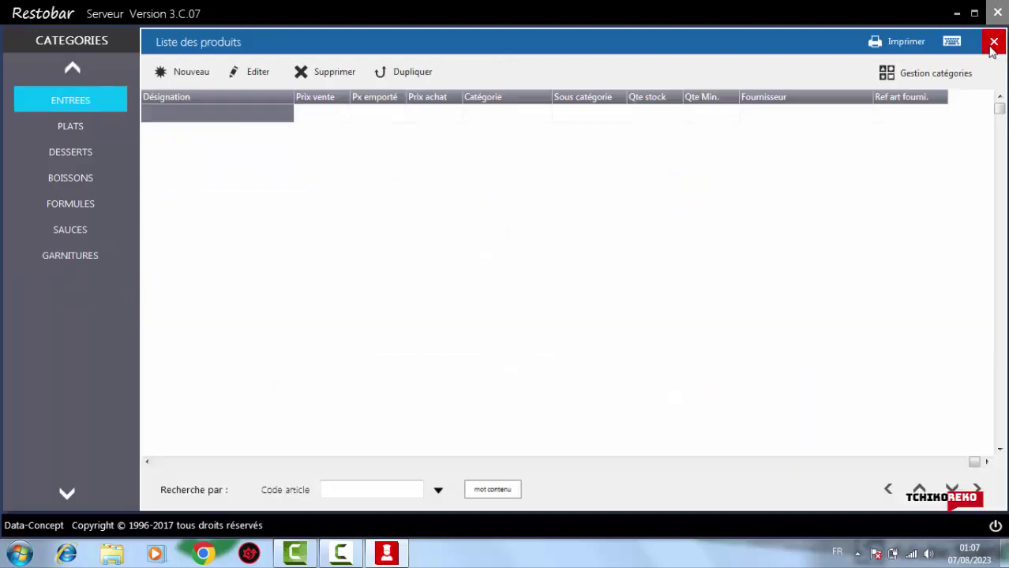
Return home, open Ventes caisse & Gestion and browse to the FORMULES set menus
click(993, 44)
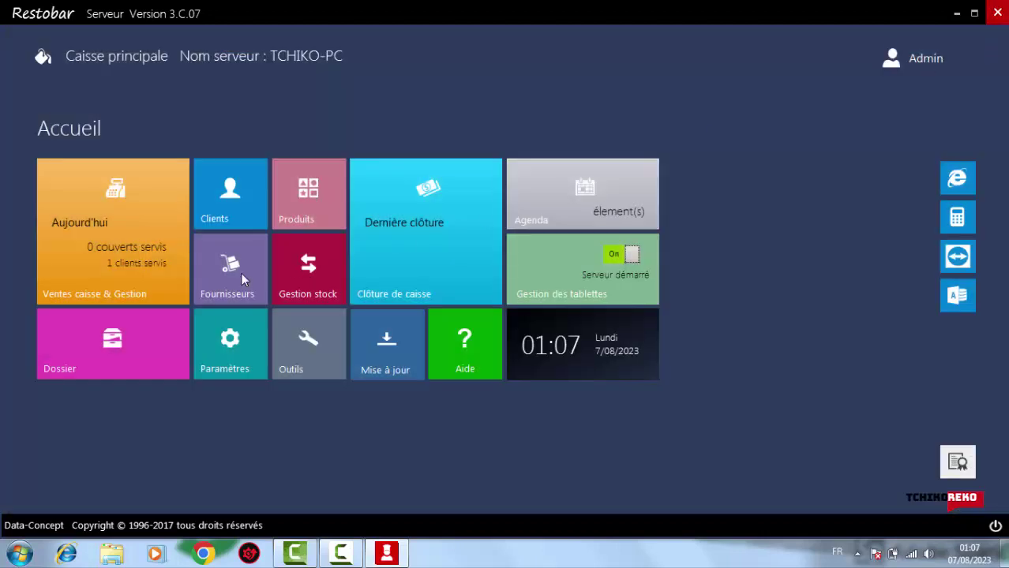
click(137, 251)
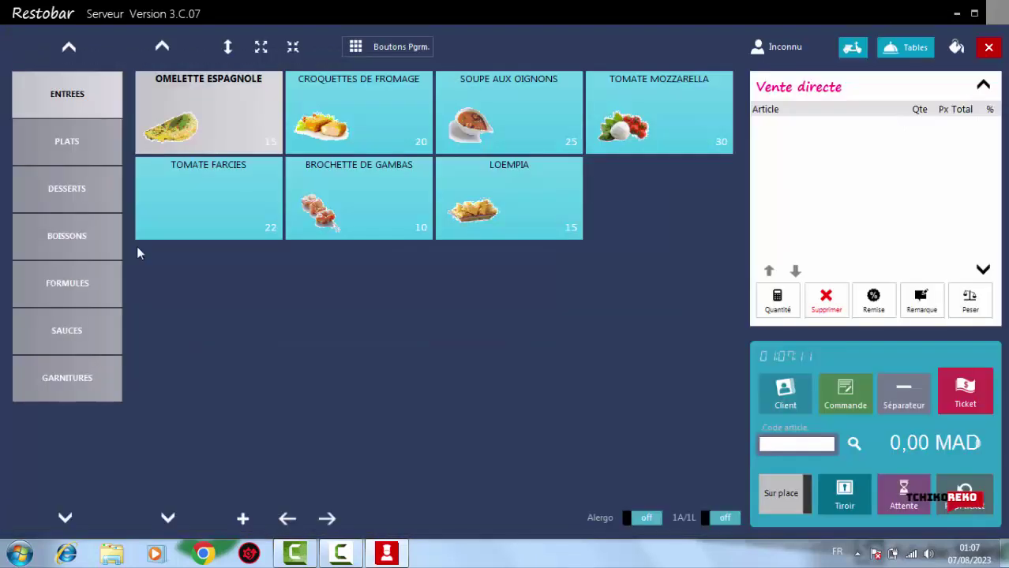
click(65, 155)
click(60, 201)
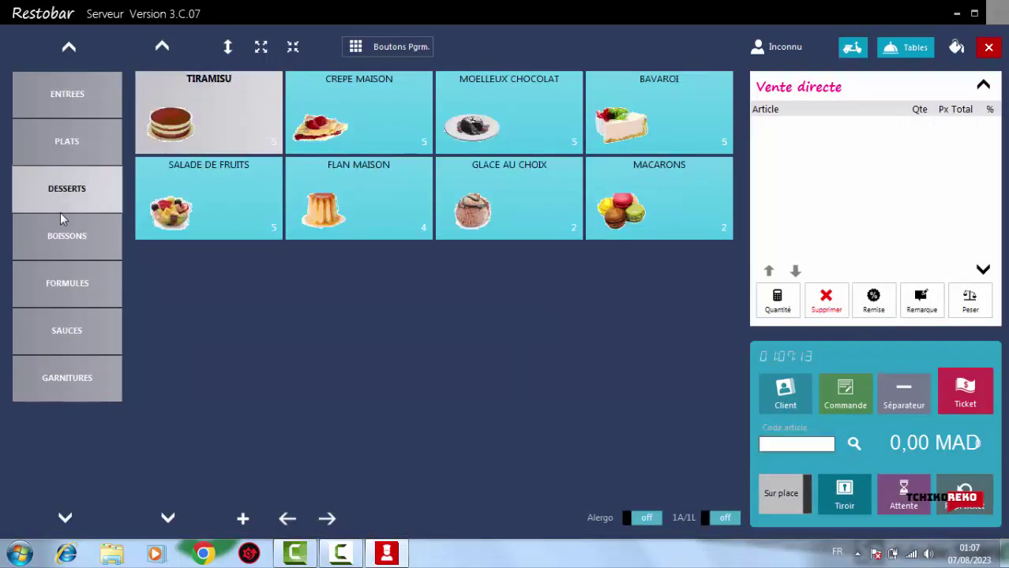
click(68, 260)
click(61, 304)
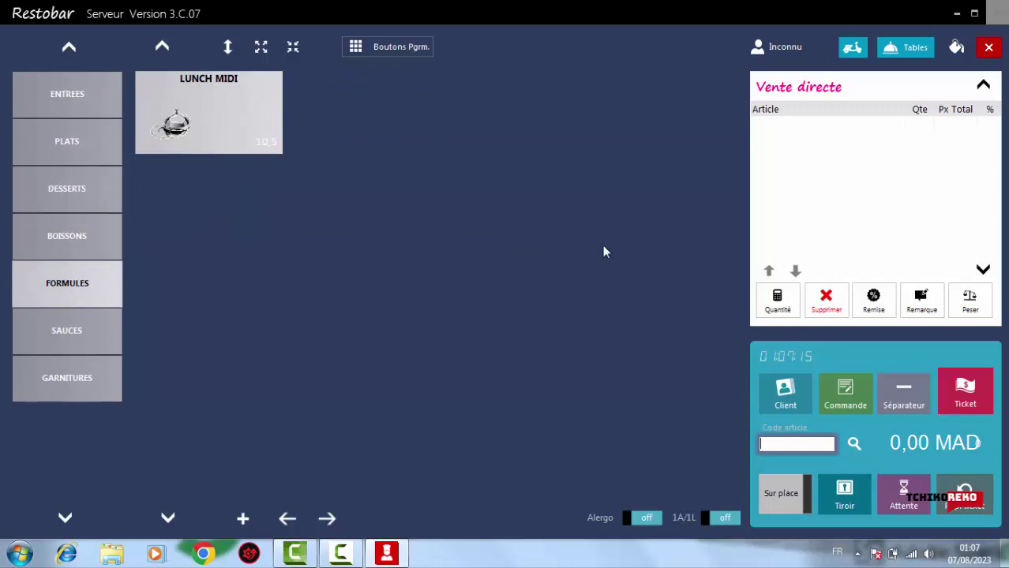
Add a LUNCH MIDI set menu with LOEMPIA as the starter to the ticket
click(221, 127)
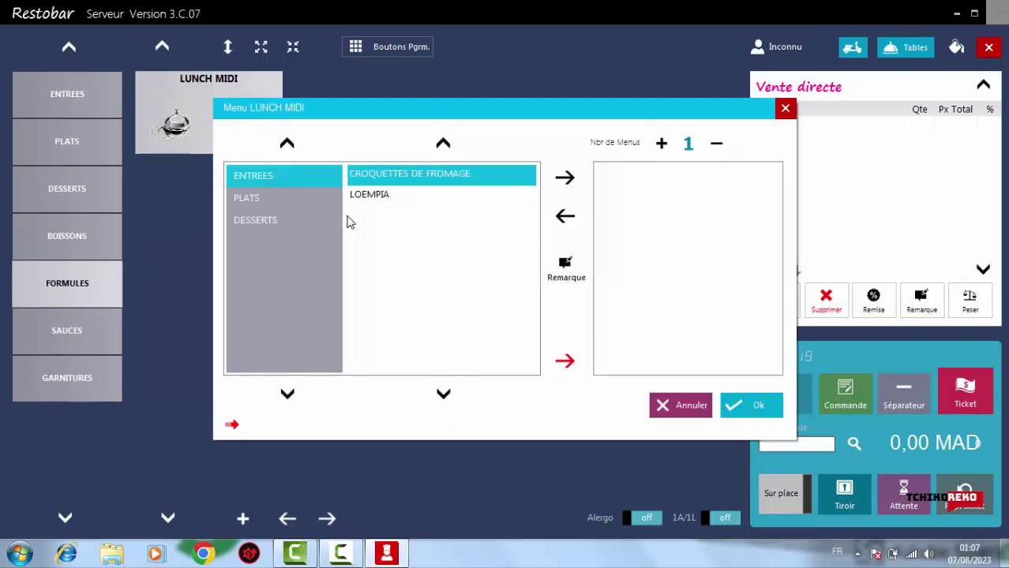
click(379, 197)
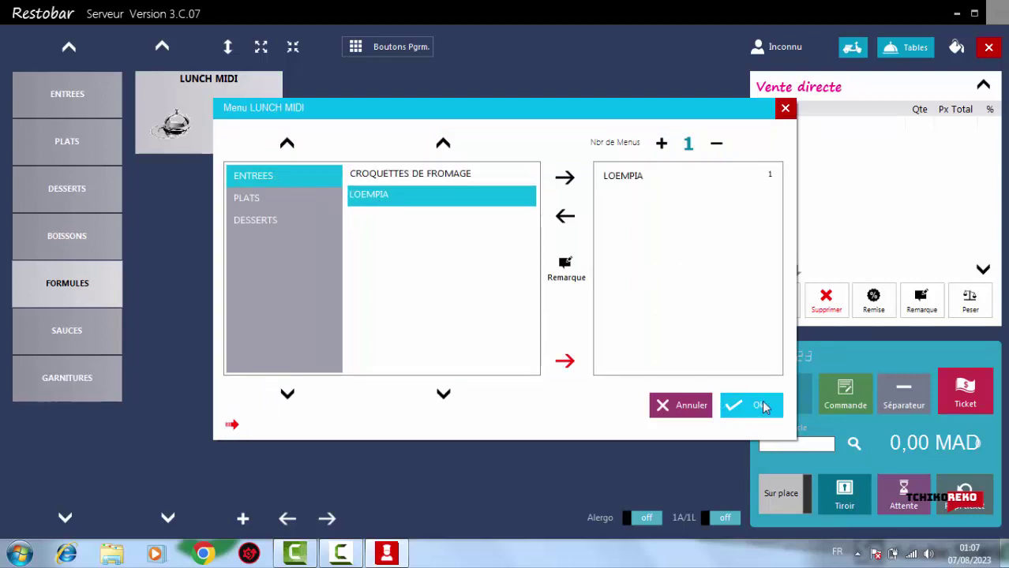
click(267, 222)
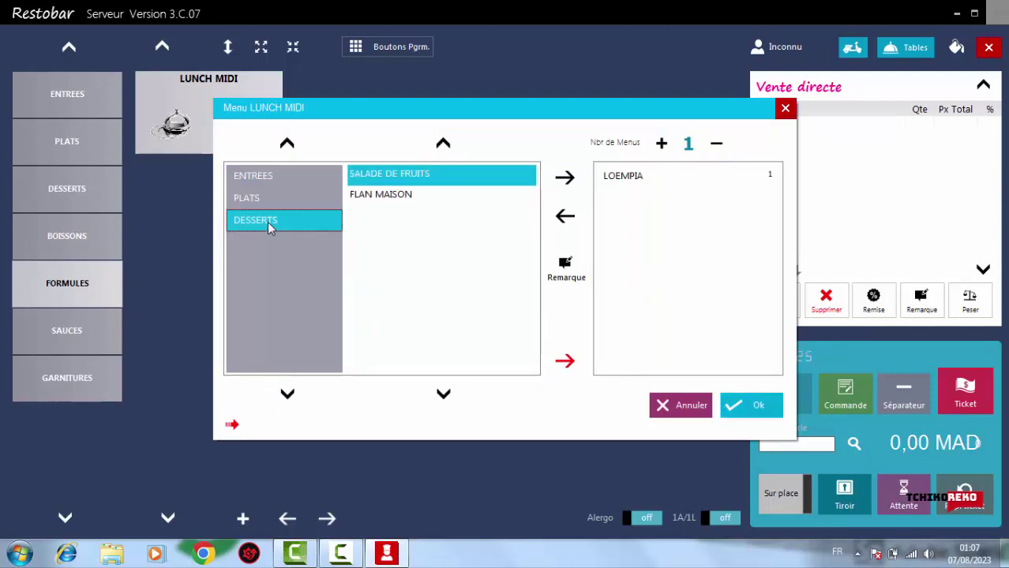
click(245, 200)
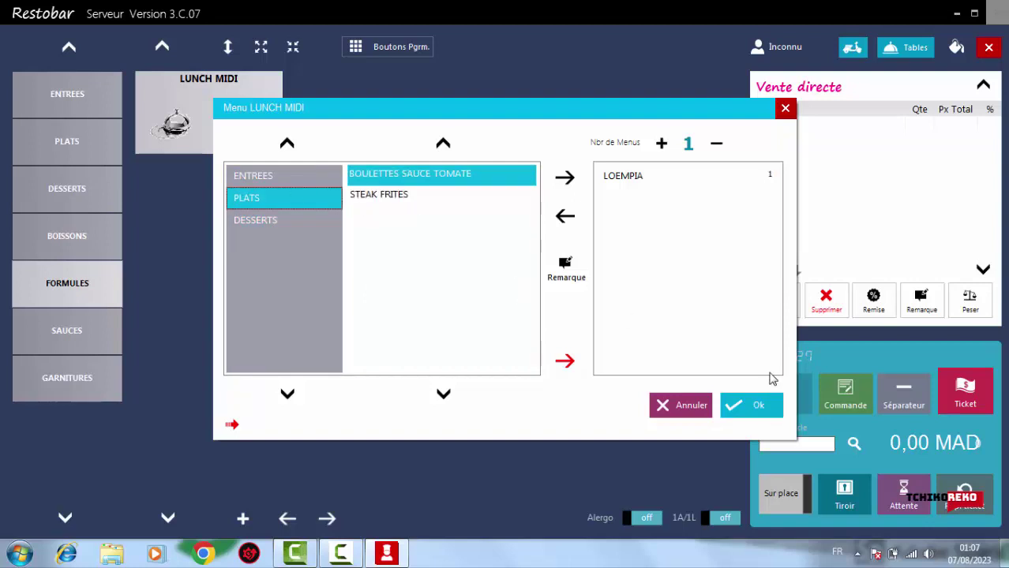
click(756, 406)
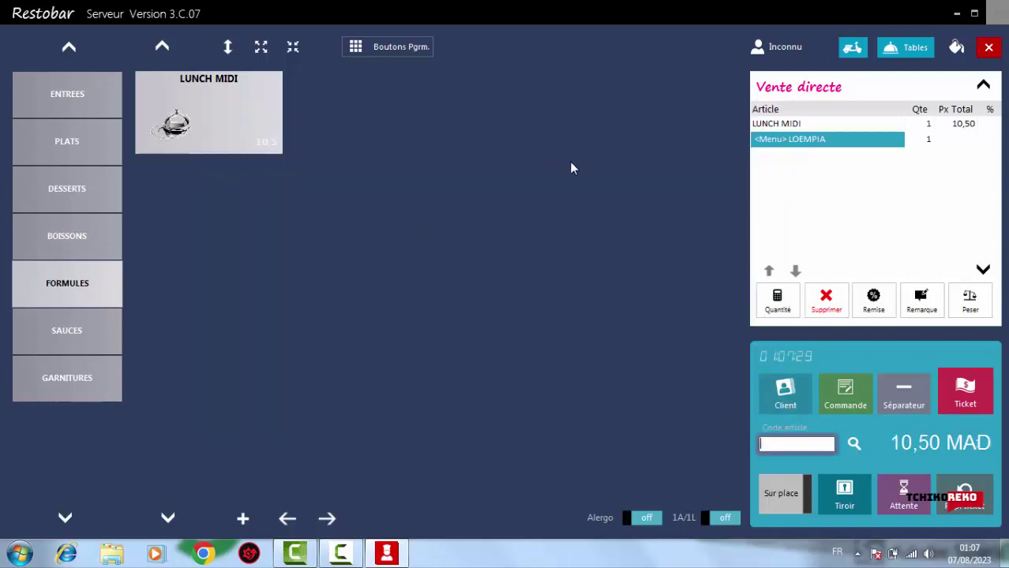
click(862, 407)
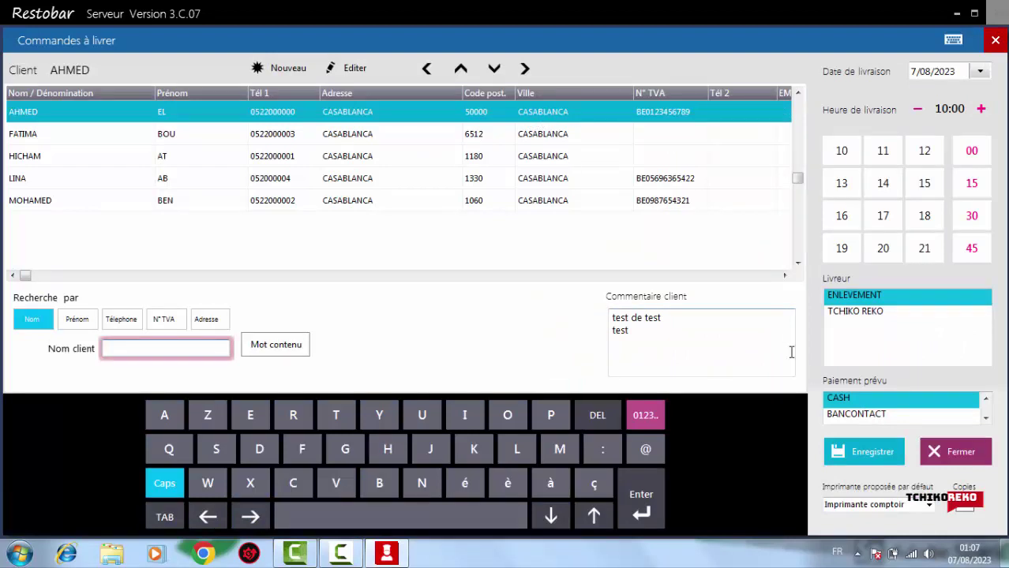
Pick the first customer, set delivery time to 17:00 and assign a delivery driver
click(545, 113)
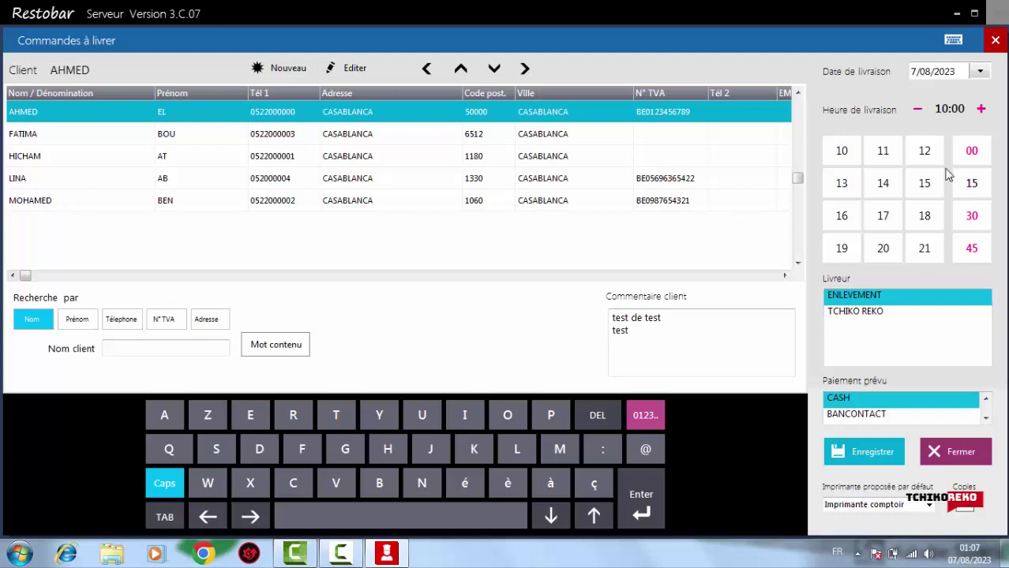
click(883, 219)
click(864, 313)
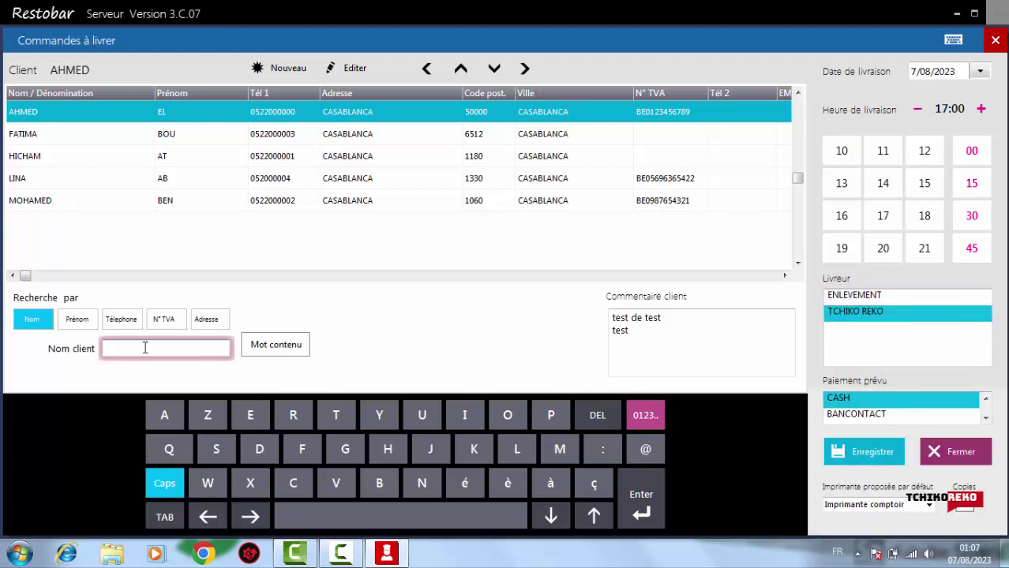
Search customers by name, choose a different customer, and save the delivery order
click(32, 156)
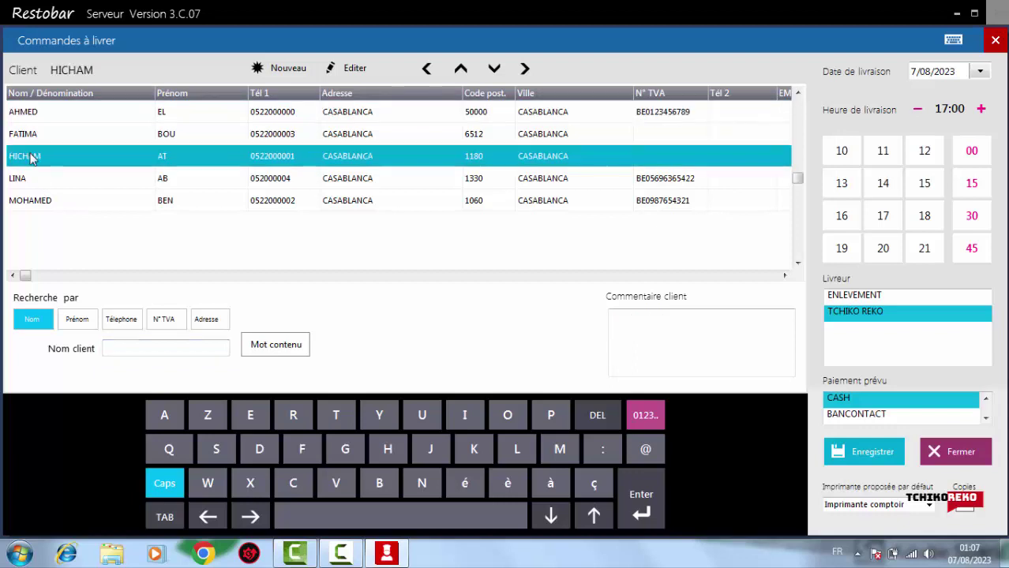
click(190, 348)
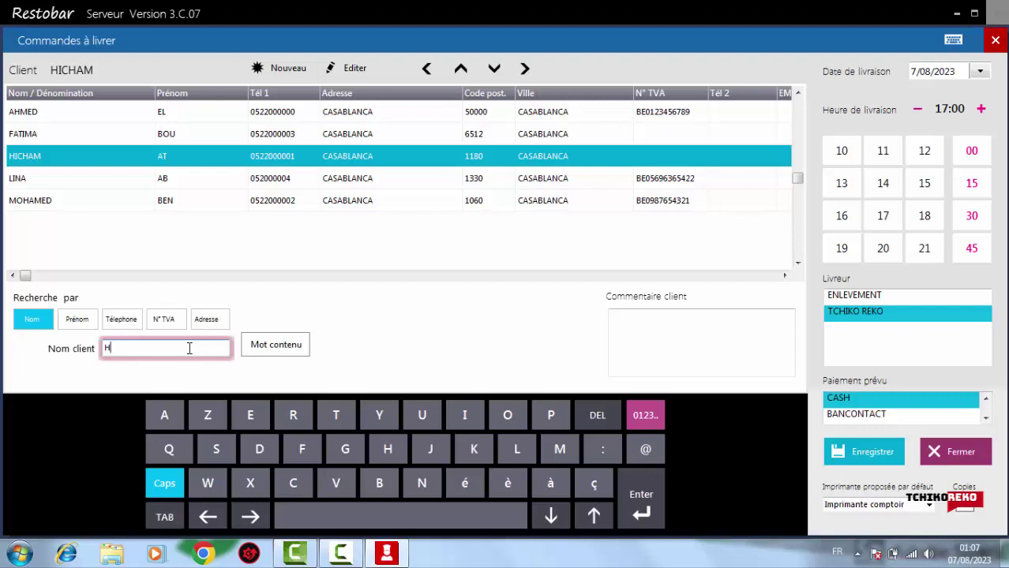
key(BackSpace)
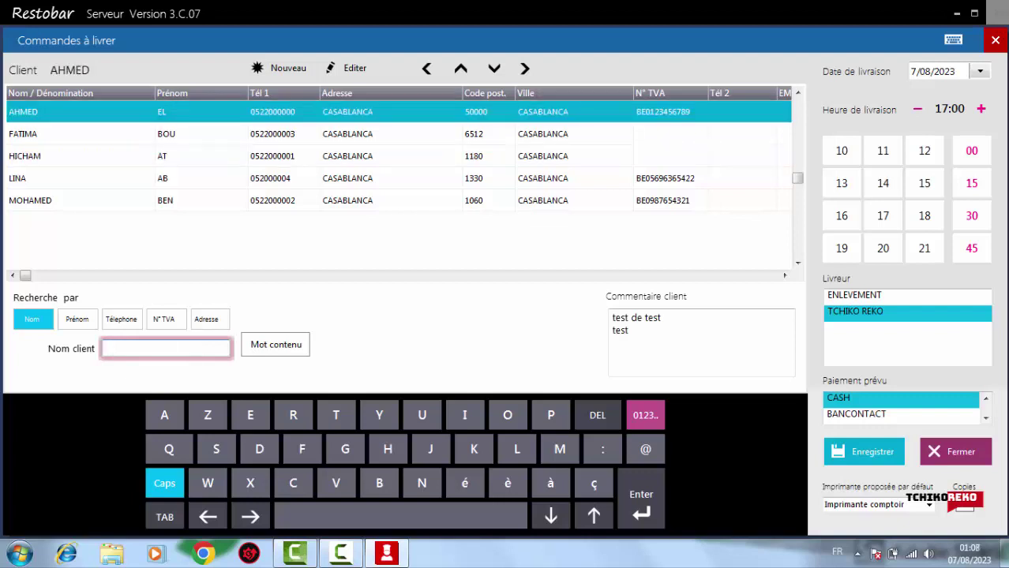
click(269, 345)
click(57, 142)
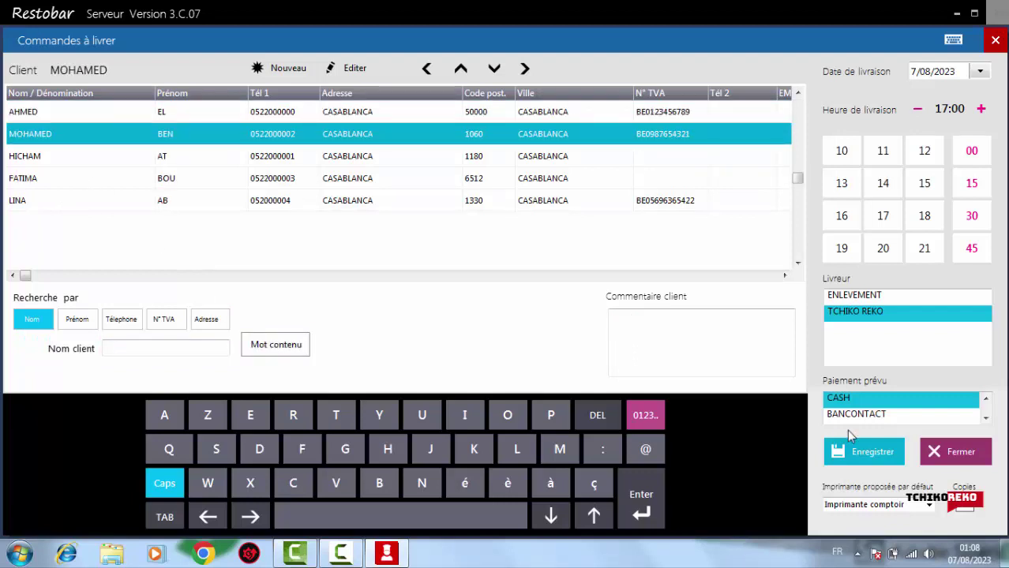
click(864, 449)
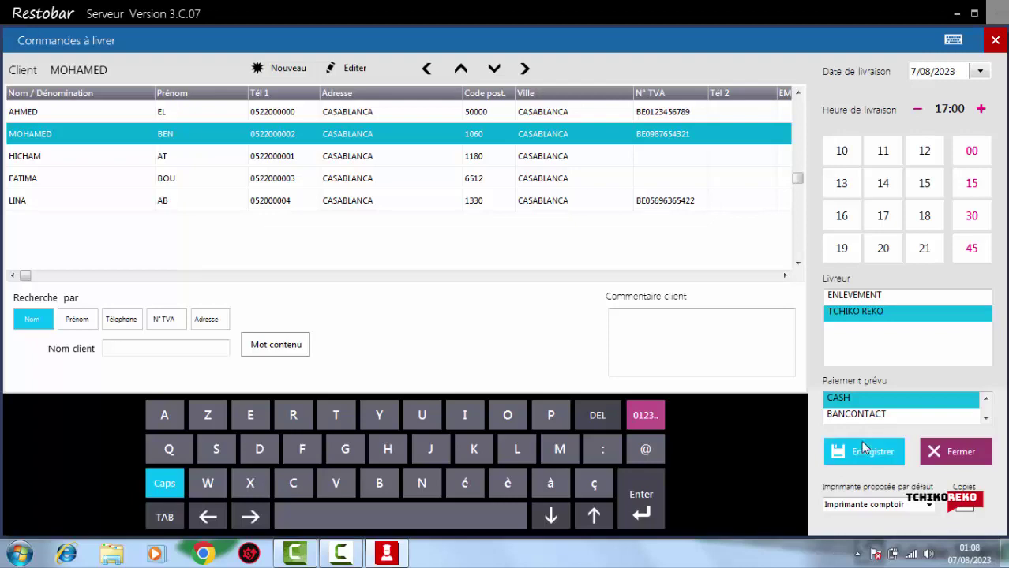
click(462, 360)
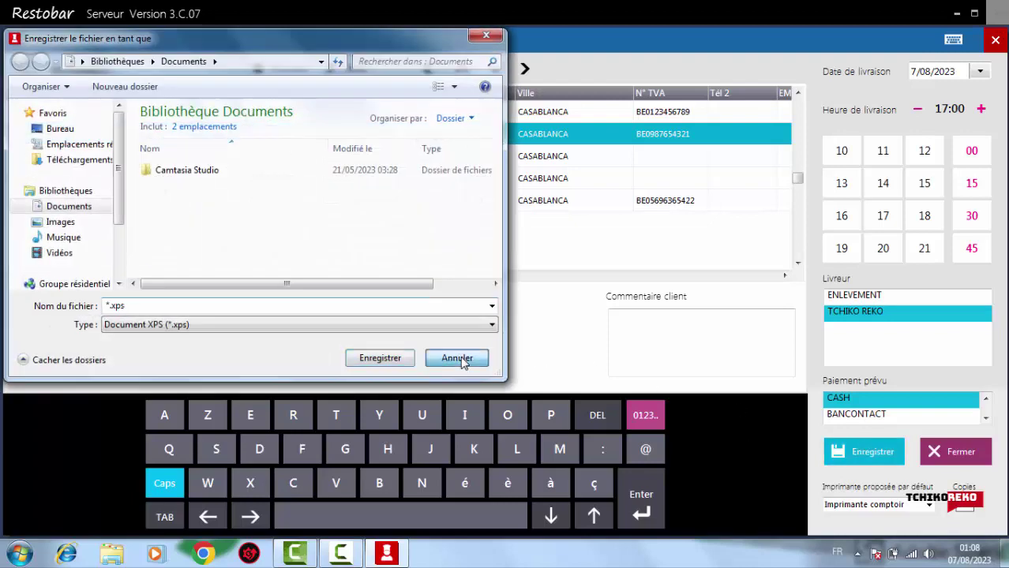
Cancel the XPS save, acknowledge Commande enregistrée, and close the sales screen to Accueil
click(462, 360)
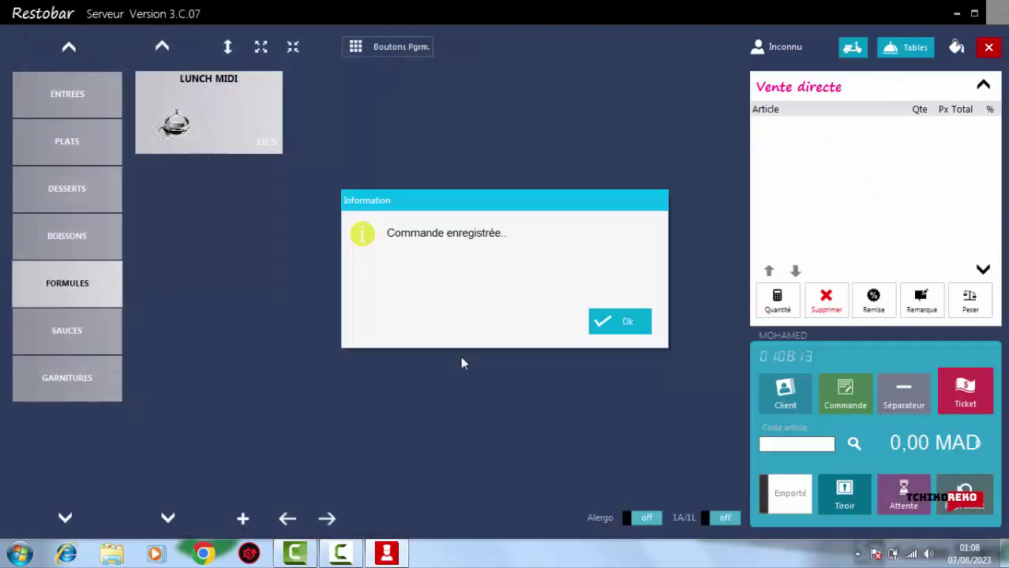
click(620, 326)
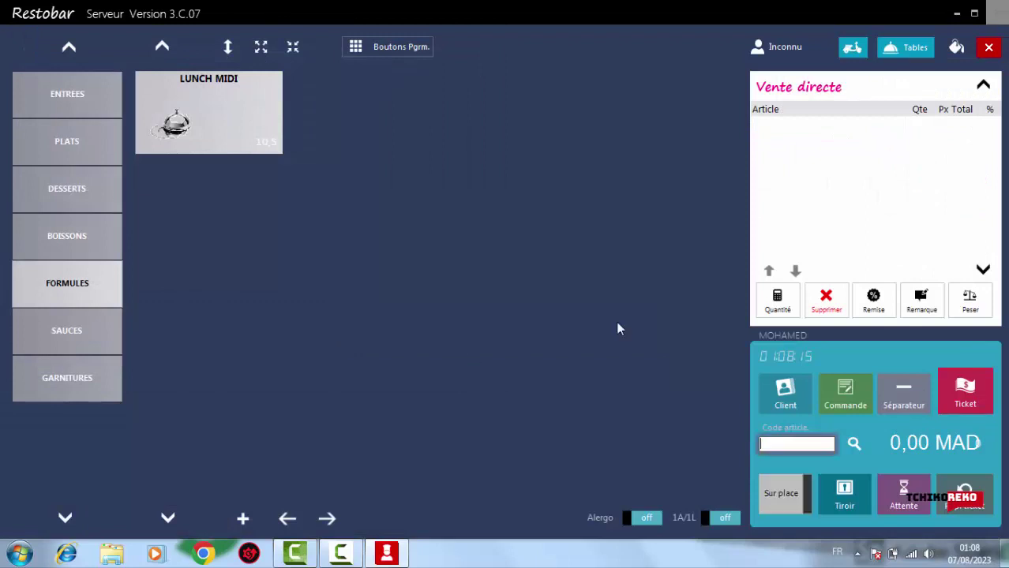
click(988, 48)
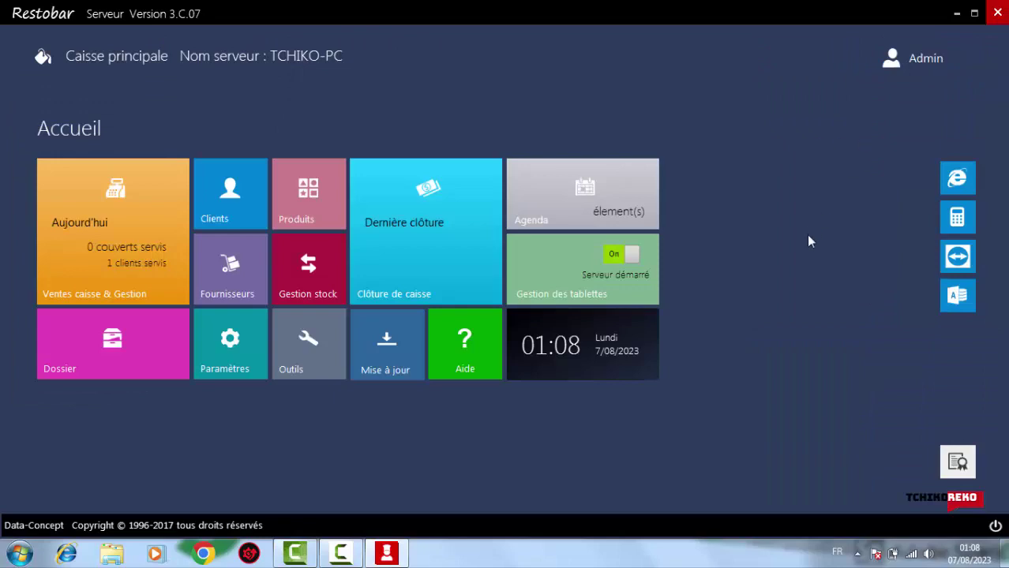